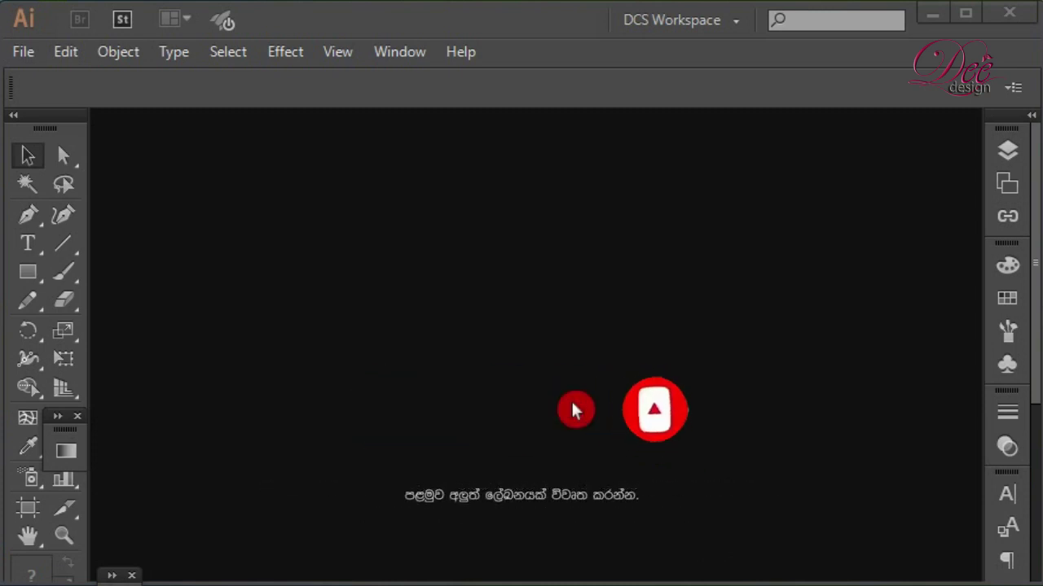
# - Open the File menu to begin a new document
pyautogui.click(27, 53)
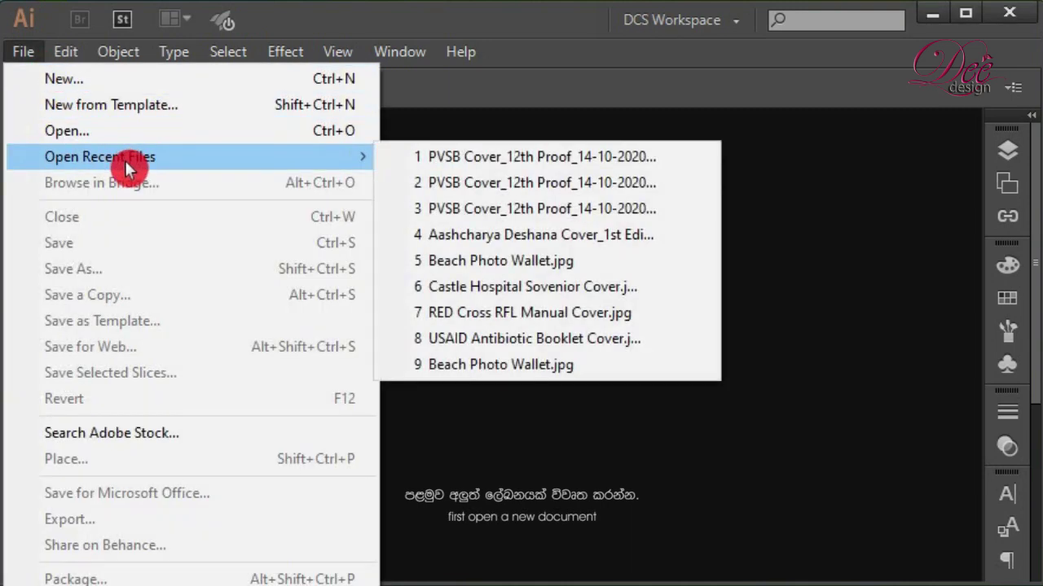
# - Create Untitled-3, a Letter-size (612 × 792 pt) Print document with default settings
pyautogui.click(84, 85)
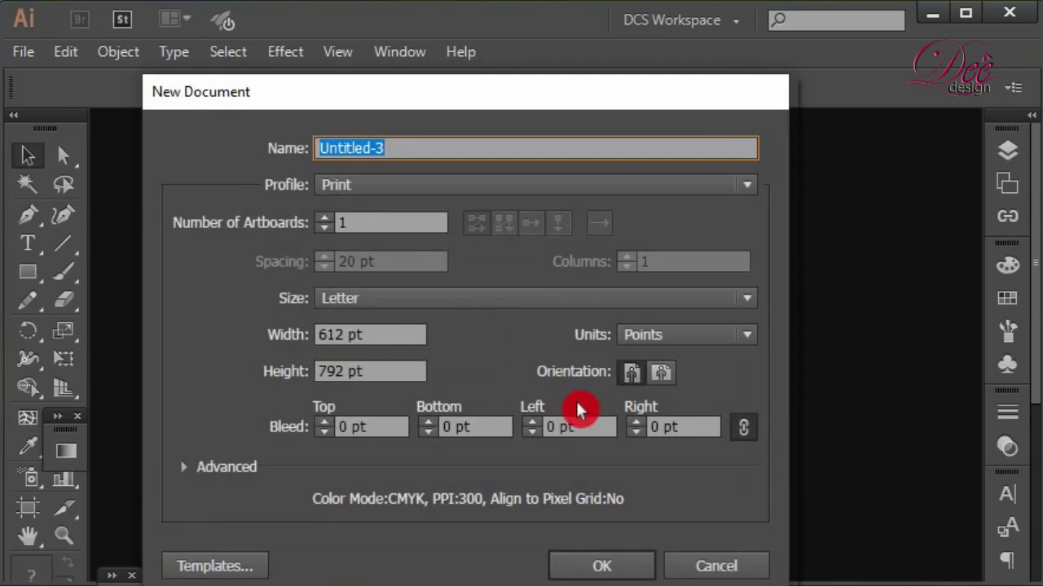
pyautogui.moveTo(530, 104); pyautogui.dragTo(537, 89)
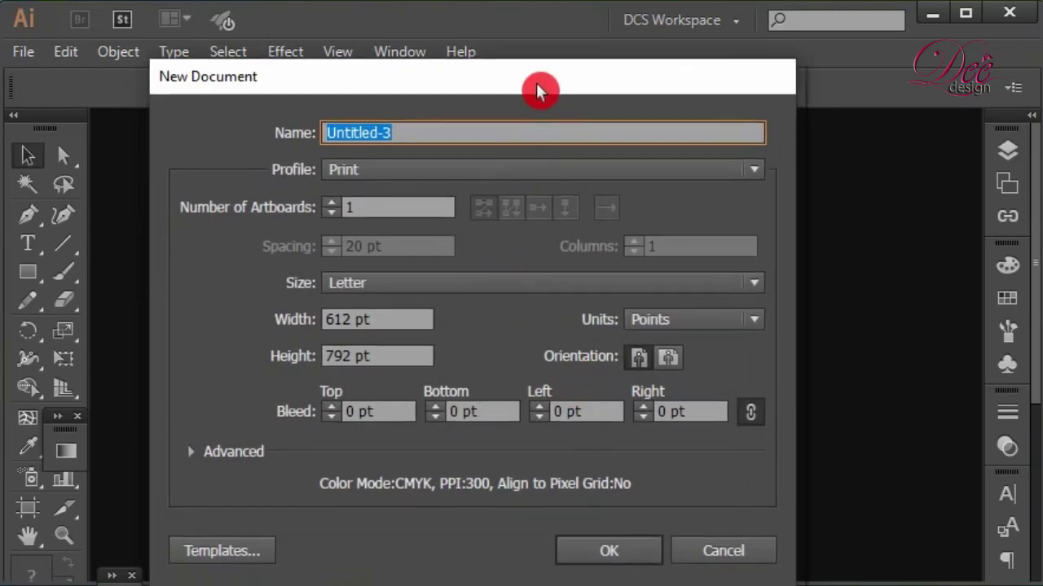
pyautogui.click(603, 554)
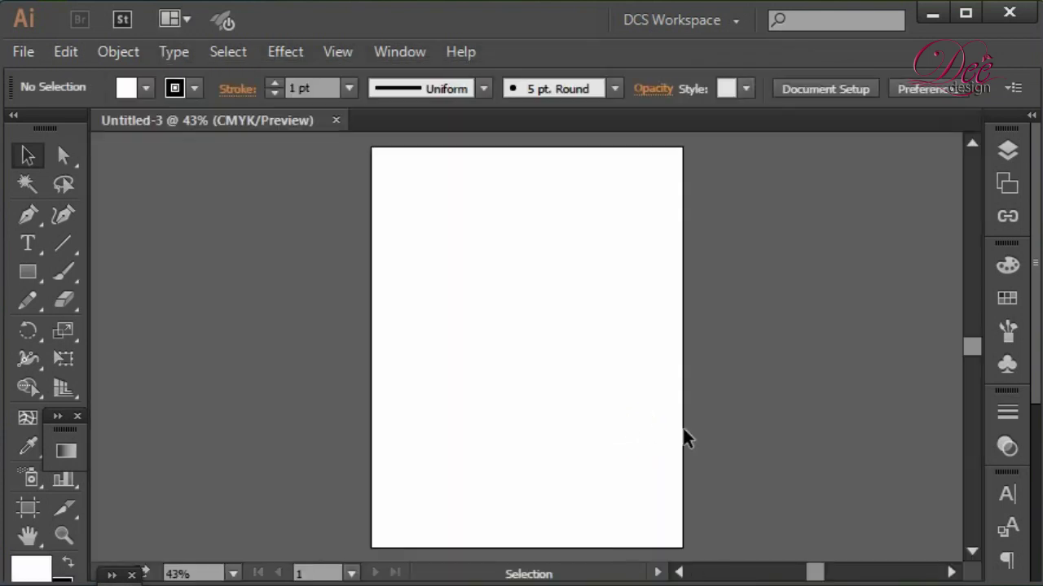
# - Start a point text object near the upper left at 100% zoom and begin typing DEEDESIGN
pyautogui.click(37, 249)
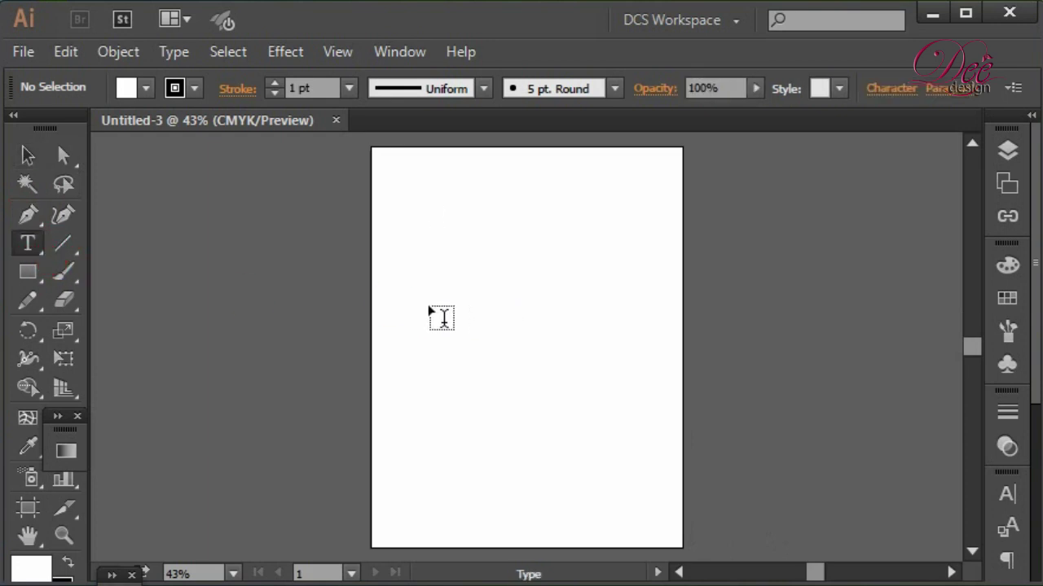
pyautogui.click(437, 215)
pyautogui.hotkey('ctrl', '+')
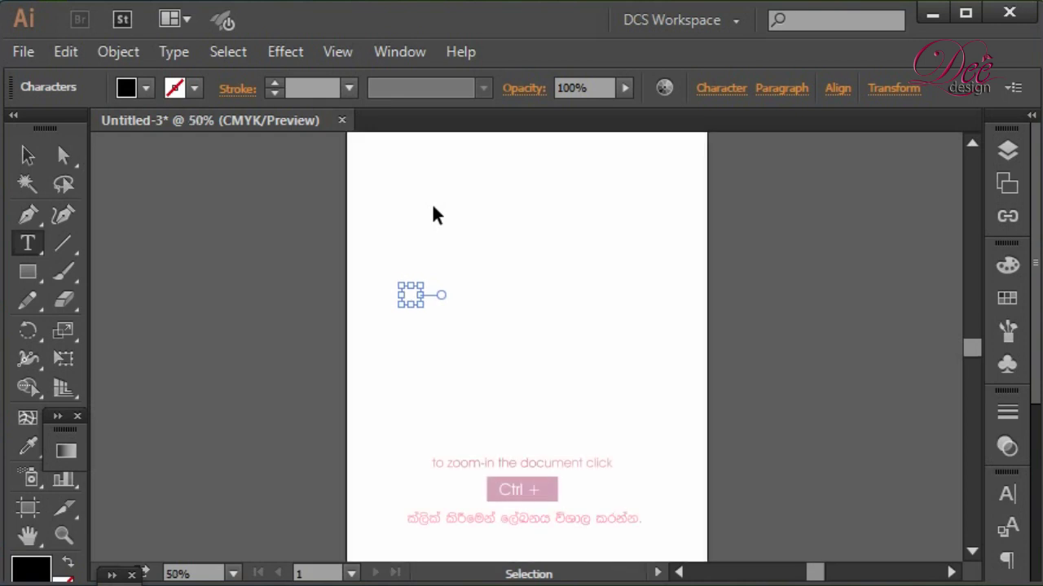
pyautogui.hotkey('ctrl', '+')
pyautogui.hotkey('ctrl', '+')
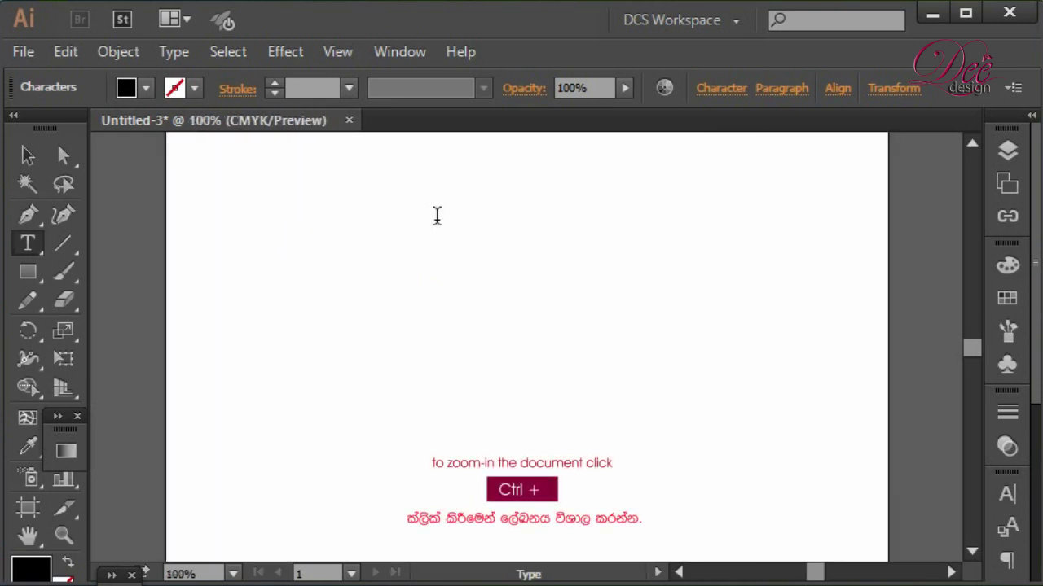
pyautogui.write('DEE')
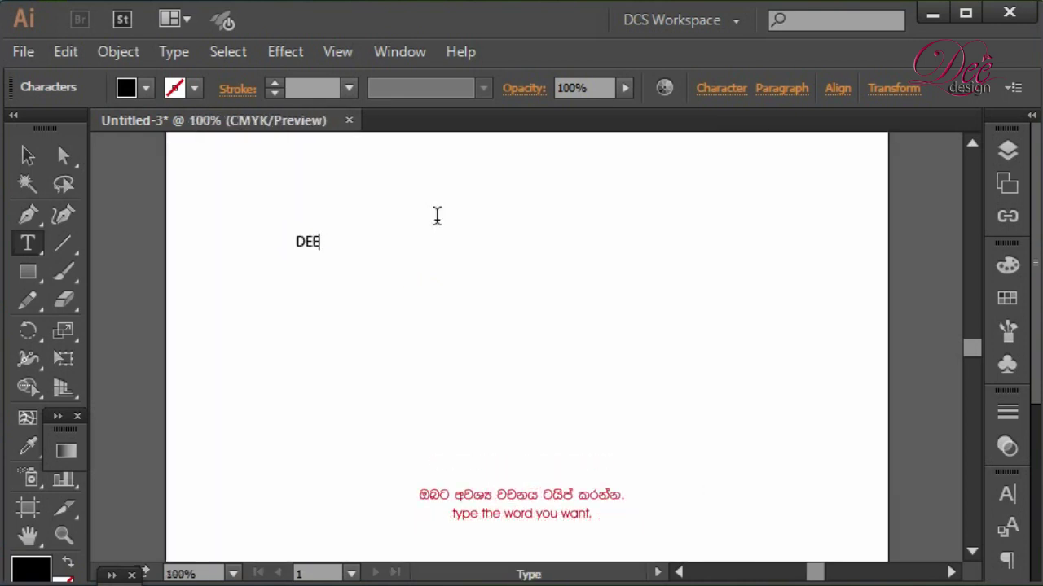
pyautogui.write('DESIGN')
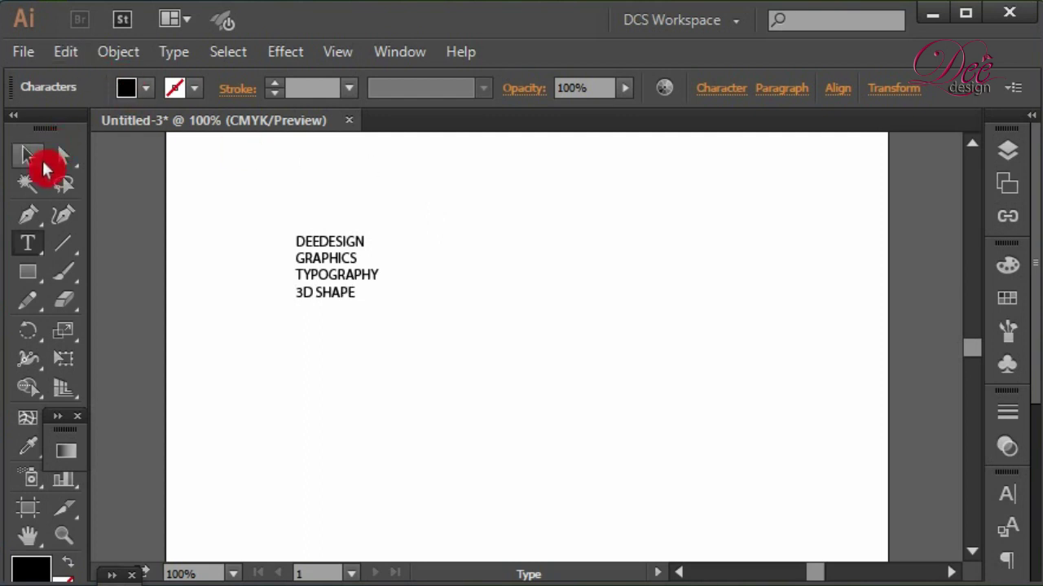
# - Select and enlarge the four-line text block, then set it to 18 pt
pyautogui.click(43, 166)
pyautogui.click(326, 289)
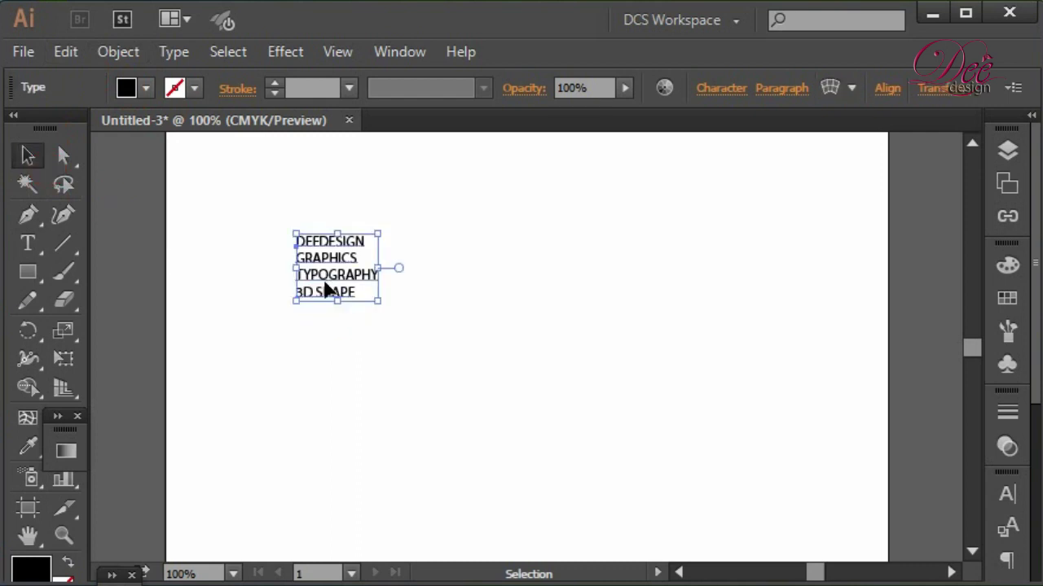
pyautogui.moveTo(379, 302); pyautogui.dragTo(419, 334)
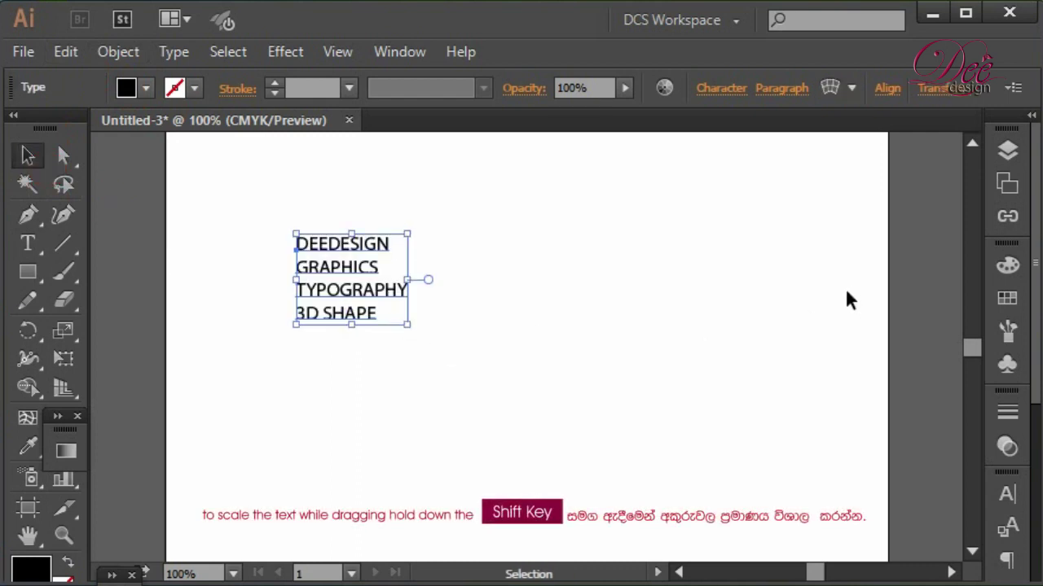
pyautogui.click(1010, 497)
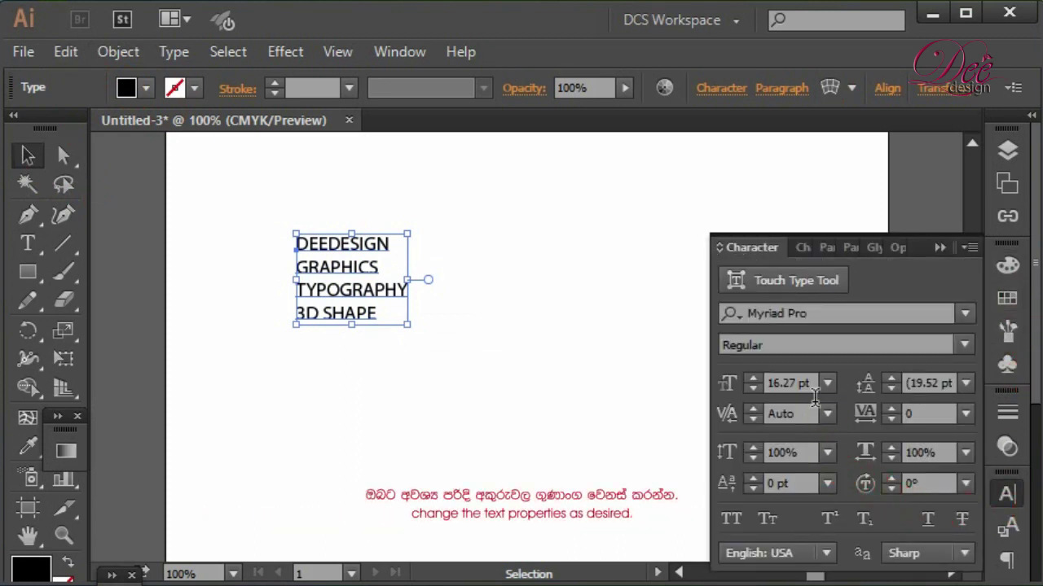
pyautogui.click(836, 389)
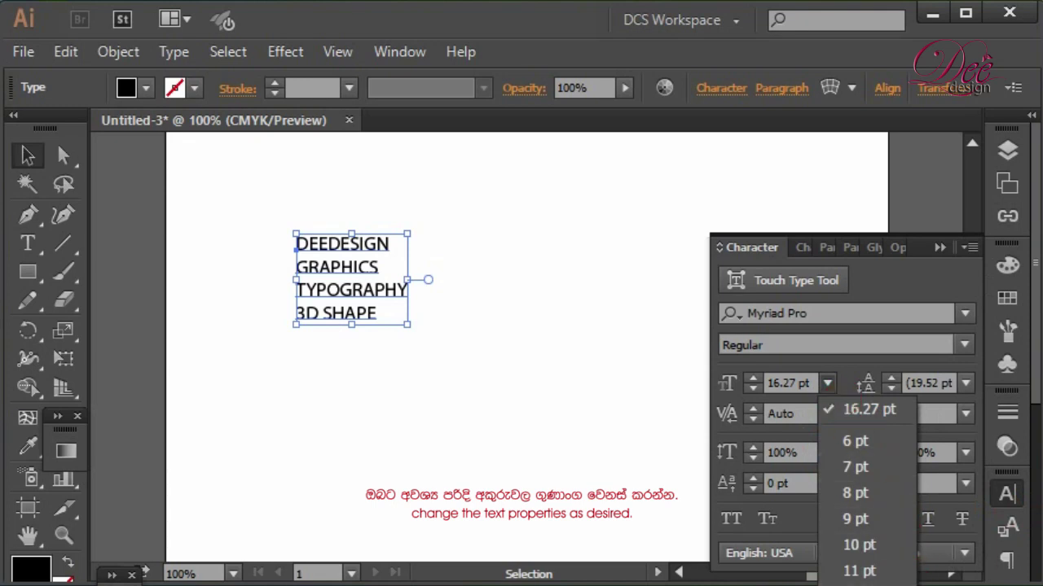
pyautogui.click(904, 458)
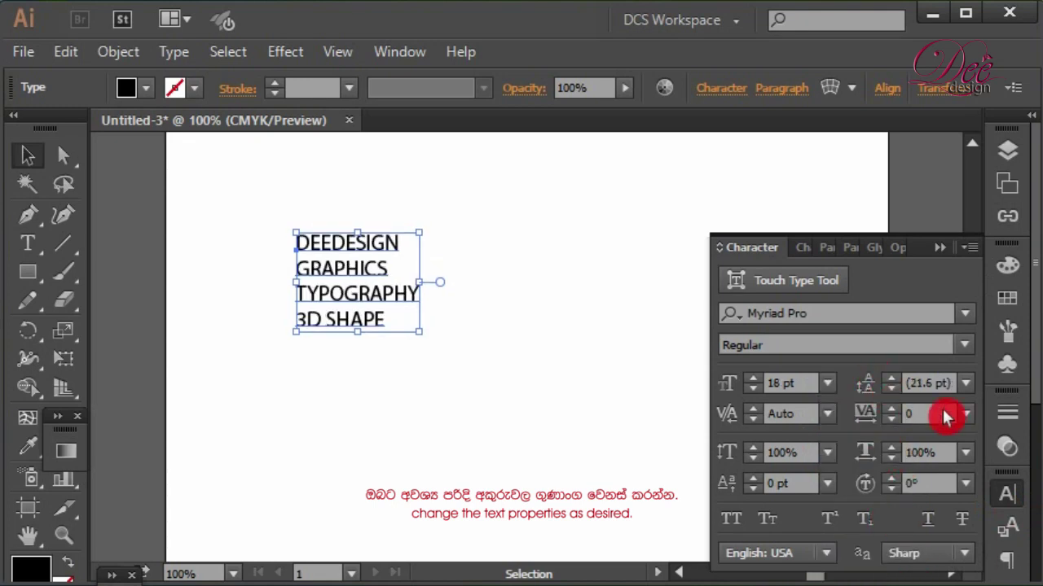
# - Change the text block's font to Arial Black
pyautogui.click(980, 355)
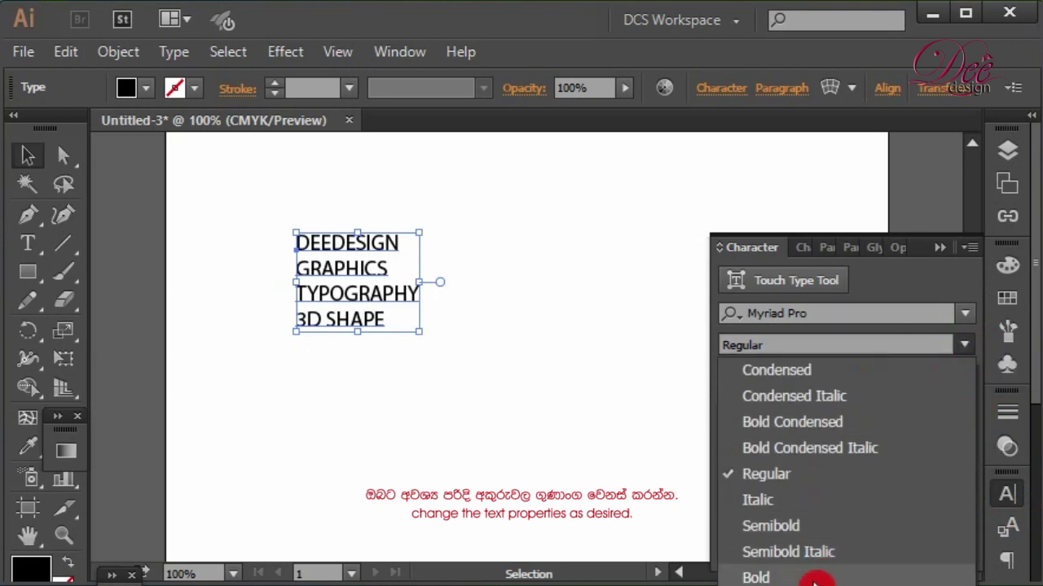
pyautogui.click(815, 578)
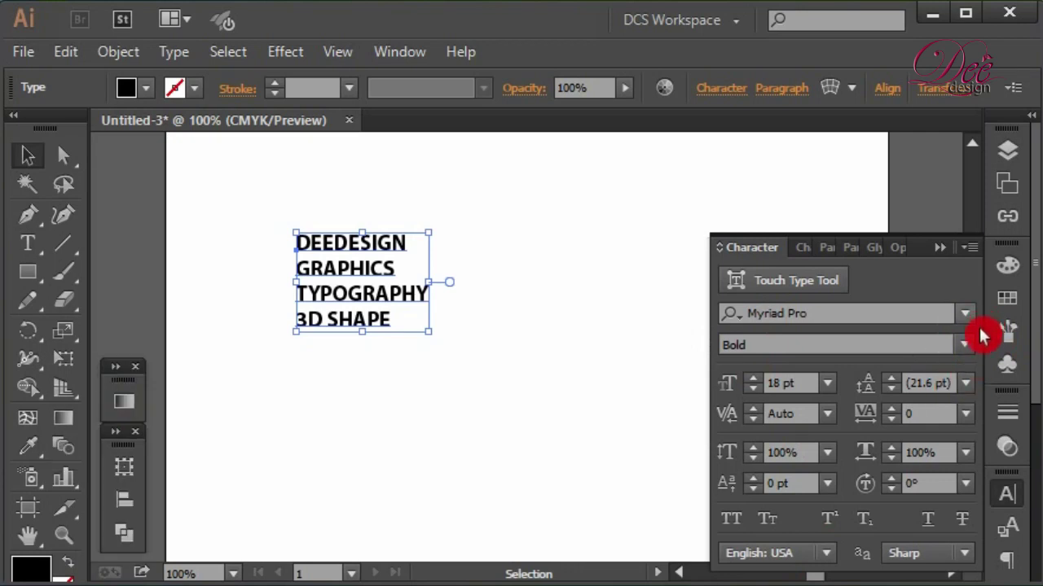
pyautogui.click(964, 314)
pyautogui.write('a')
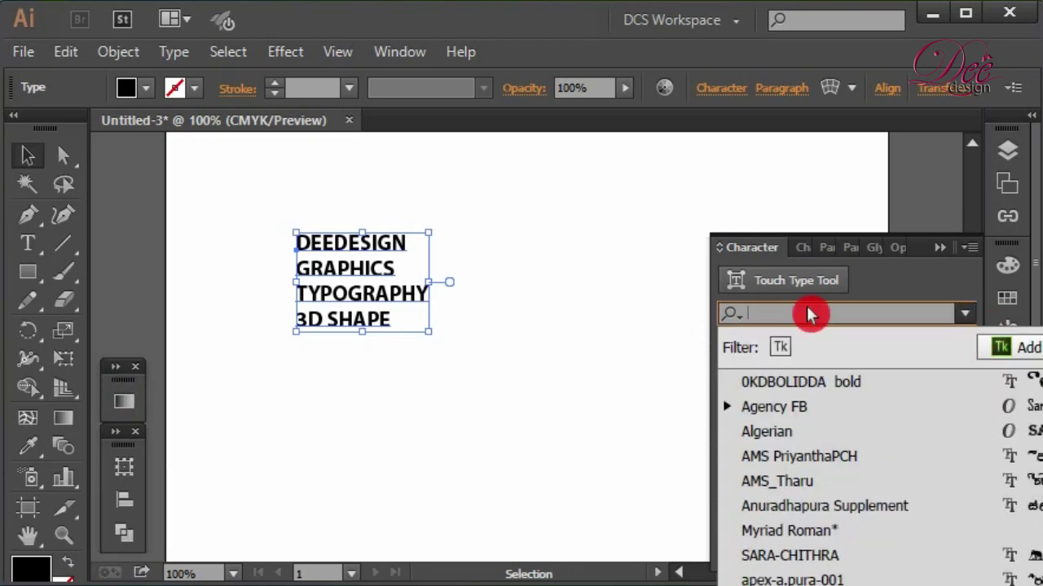
pyautogui.write('ri')
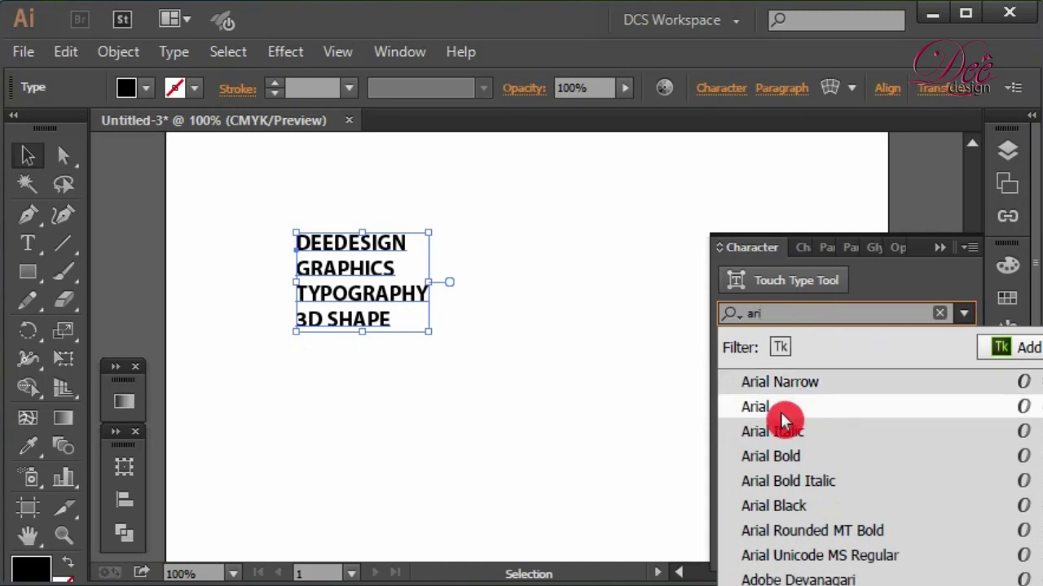
pyautogui.click(790, 506)
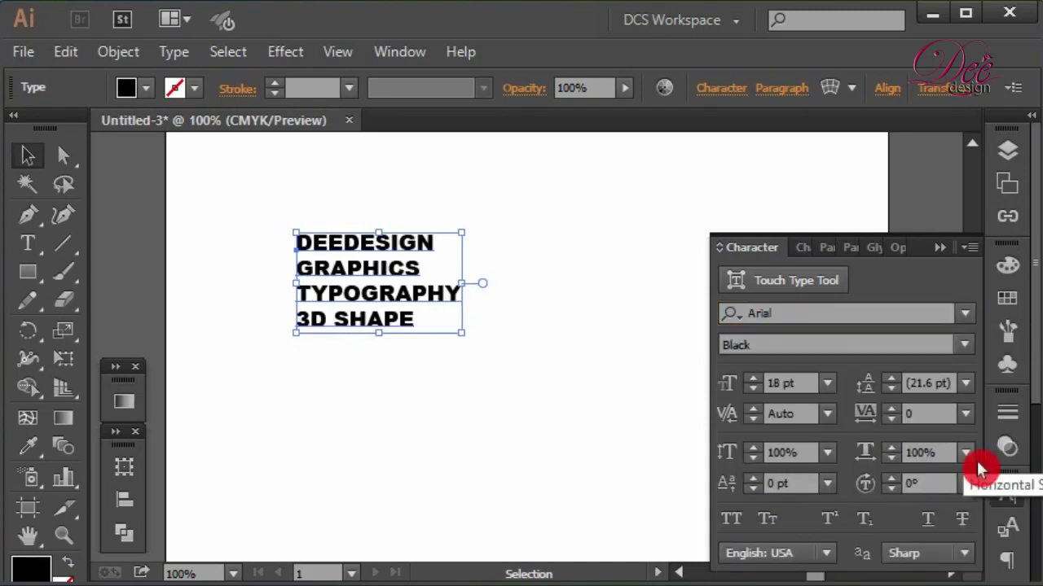
pyautogui.click(966, 455)
# - Apply 90% horizontal scale, duplicate the block lower right, and start retyping it as WRAP TEXT
pyautogui.click(995, 557)
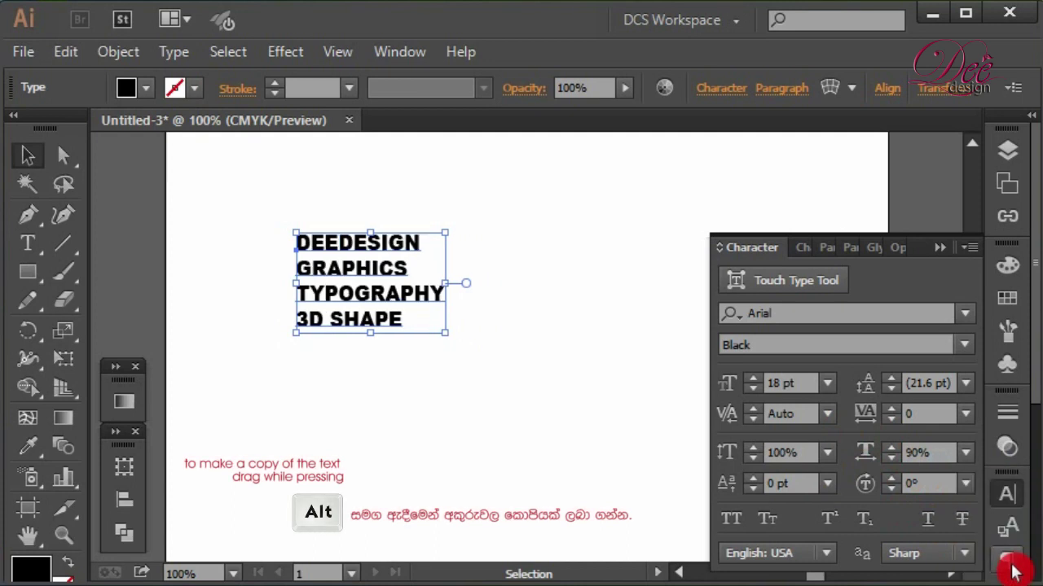
pyautogui.moveTo(347, 279); pyautogui.dragTo(515, 402)
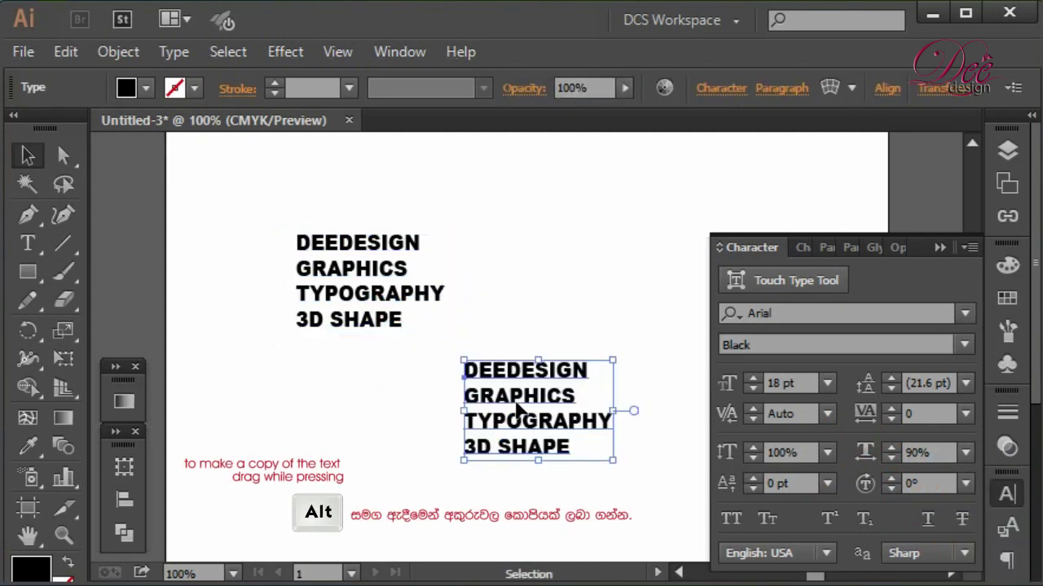
pyautogui.doubleClick(516, 403)
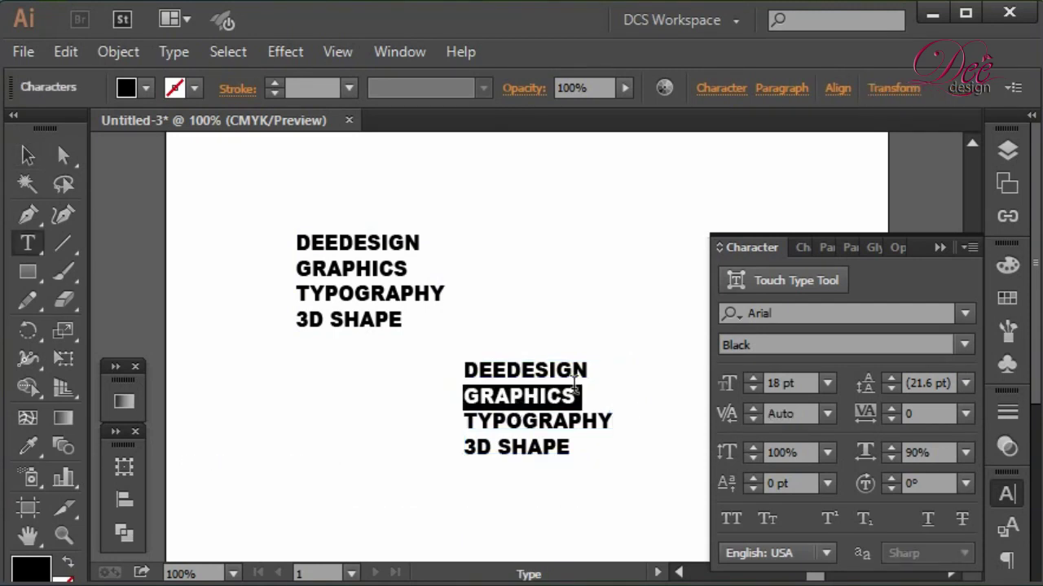
pyautogui.hotkey('ctrl', 'a')
pyautogui.write('WRA')
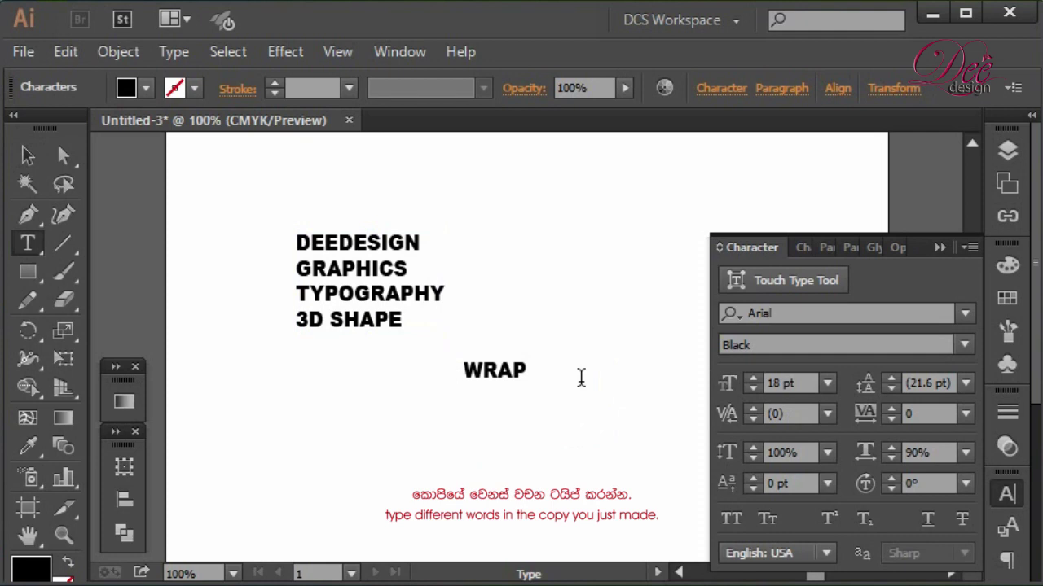
pyautogui.write(' TEXT')
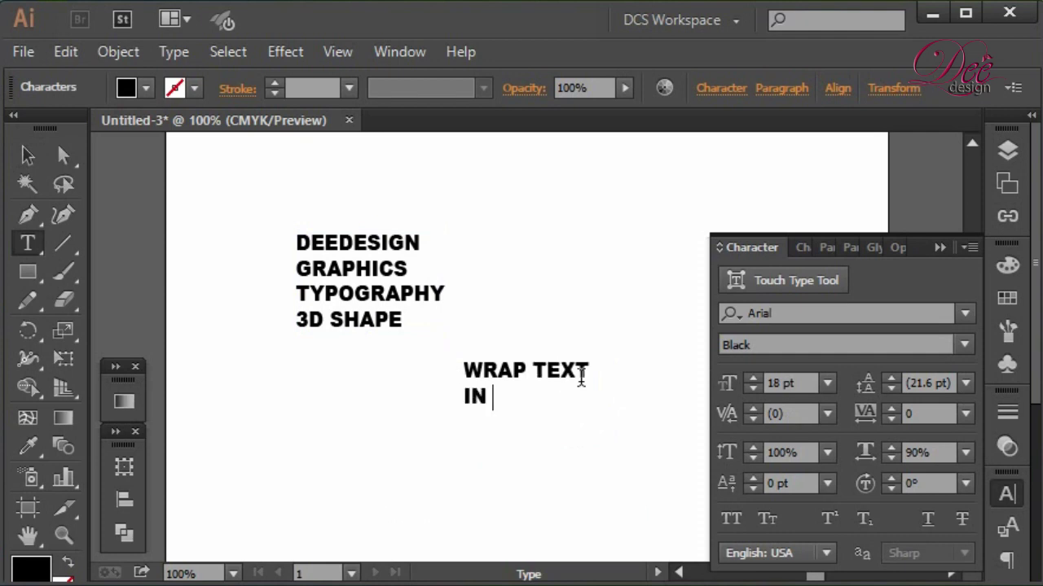
pyautogui.write('DOBE')
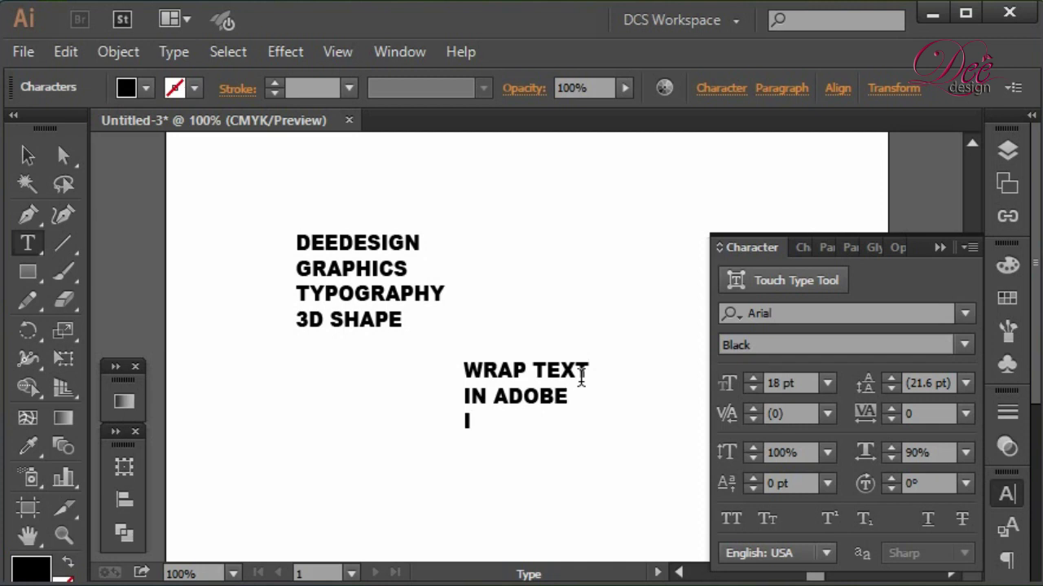
pyautogui.write('STRATOR')
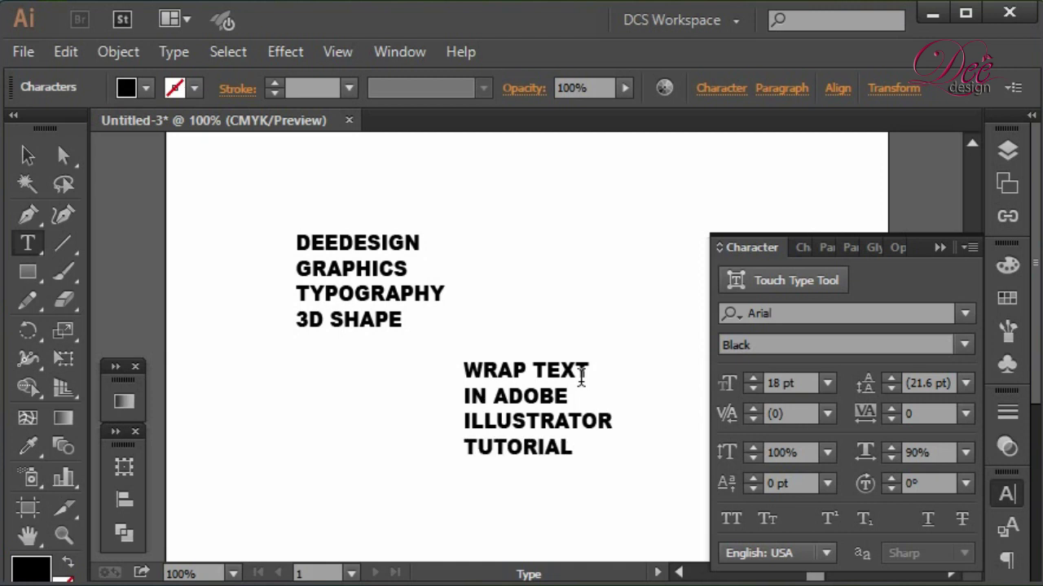
# - Make the WRAP TEXT block bold at 16 pt and move it to the left
pyautogui.click(31, 159)
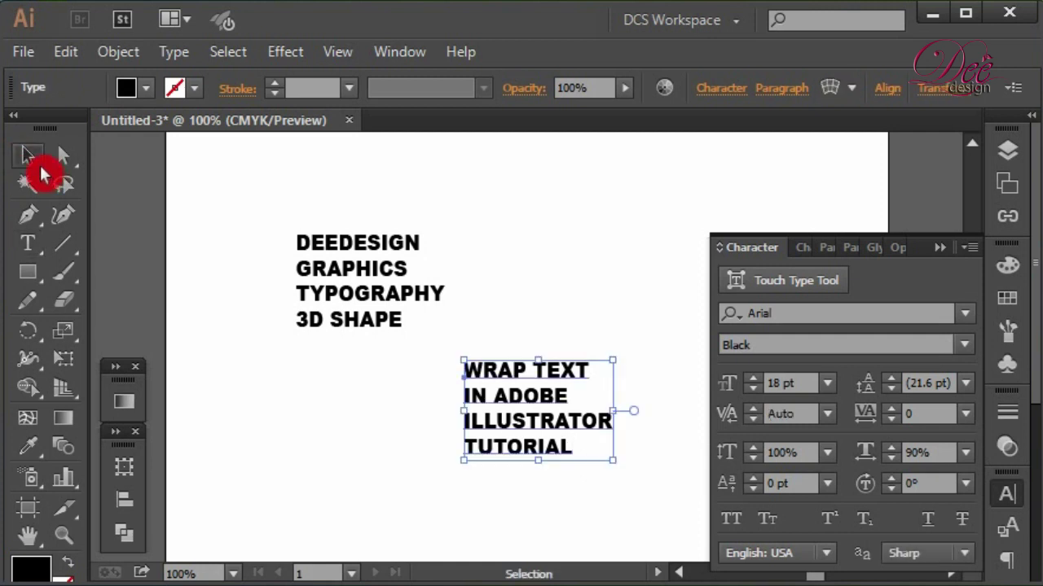
pyautogui.click(972, 358)
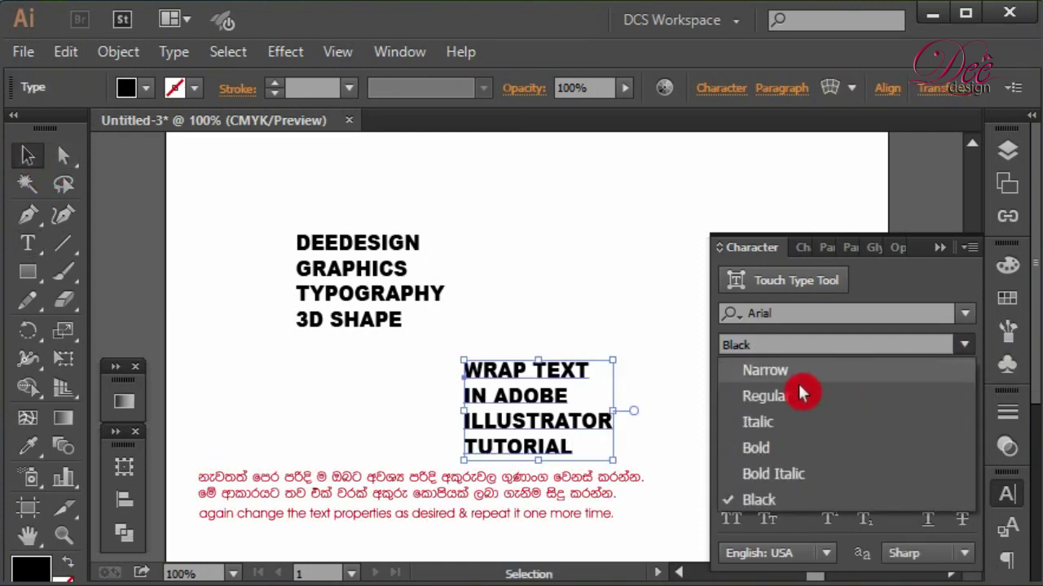
pyautogui.press('Escape')
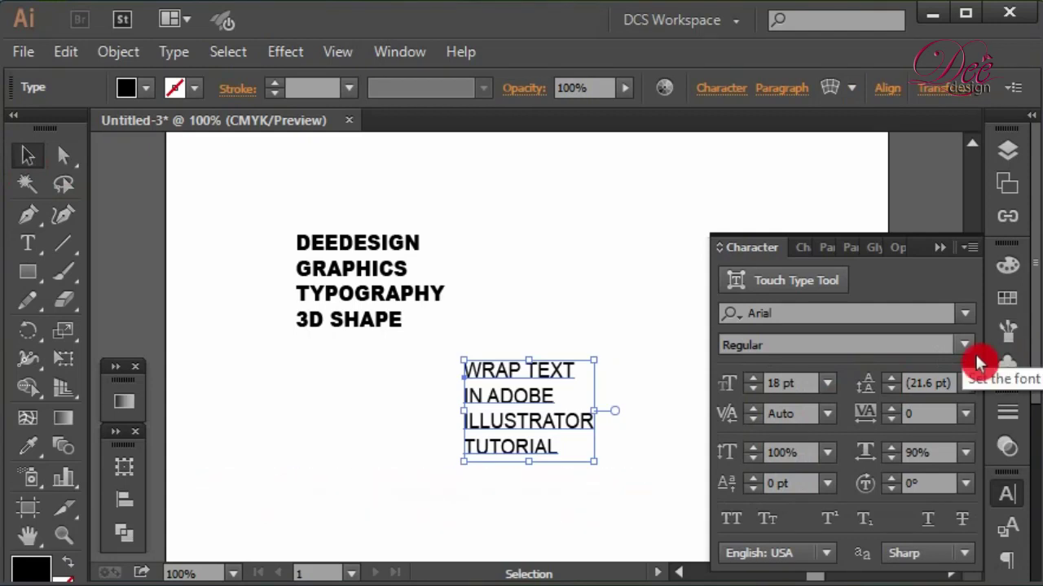
pyautogui.click(974, 352)
pyautogui.click(765, 449)
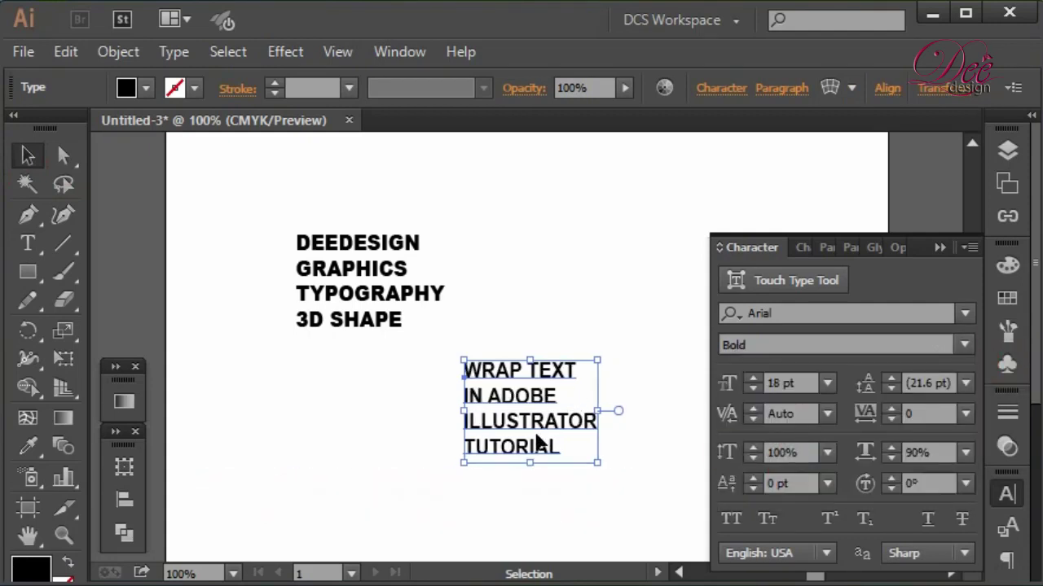
pyautogui.scroll(-1, 770, 399)
pyautogui.scroll(-1, 766, 399)
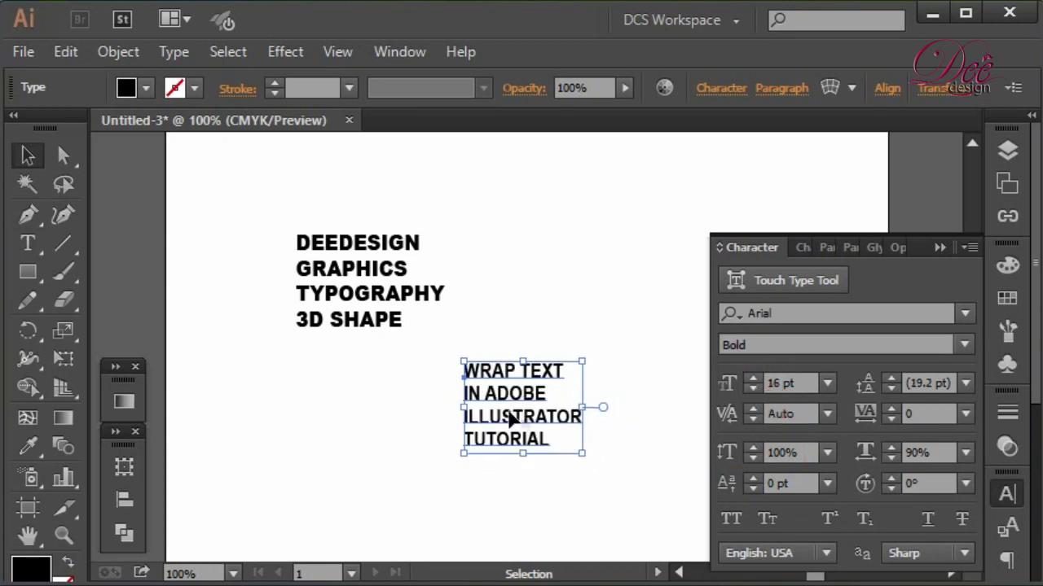
pyautogui.moveTo(510, 418); pyautogui.dragTo(379, 404)
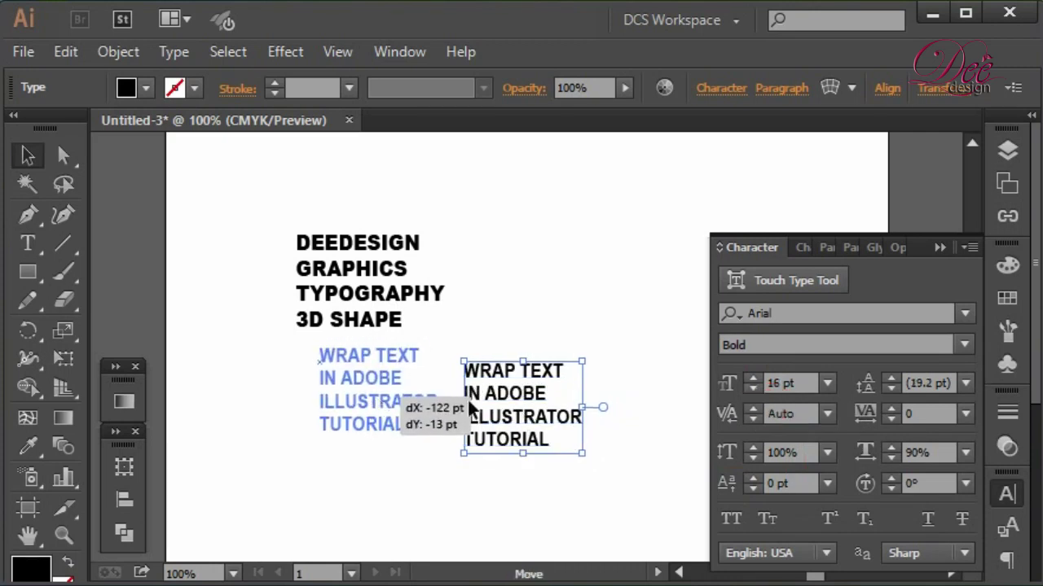
# - Duplicate the WRAP TEXT block to the right in Regular weight and add a SINHALA line
pyautogui.moveTo(468, 401)
pyautogui.mouseDown()
pyautogui.moveTo(378, 396)
pyautogui.moveTo(599, 351)
pyautogui.mouseUp()
pyautogui.click(974, 352)
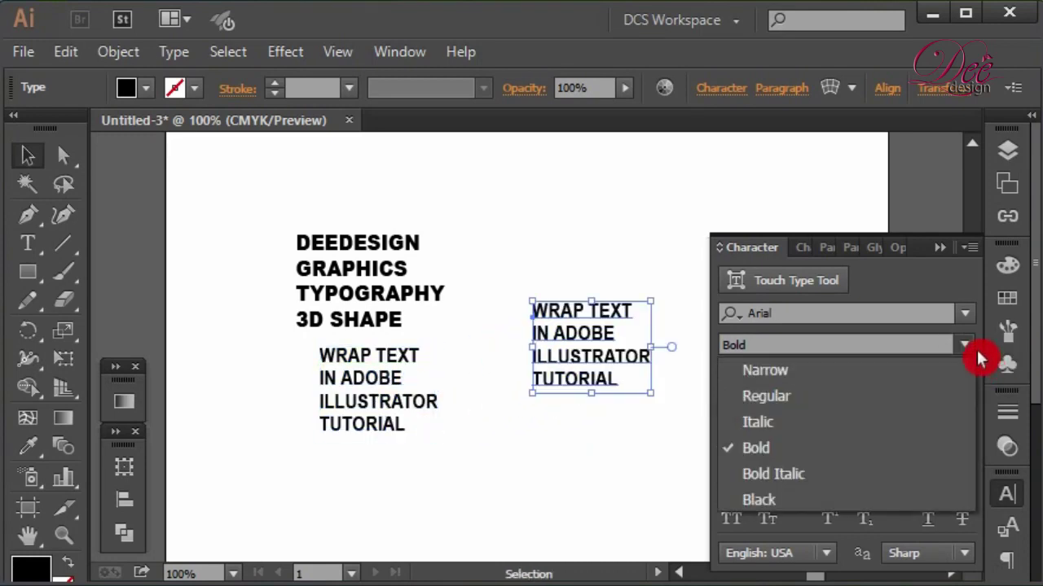
pyautogui.click(787, 396)
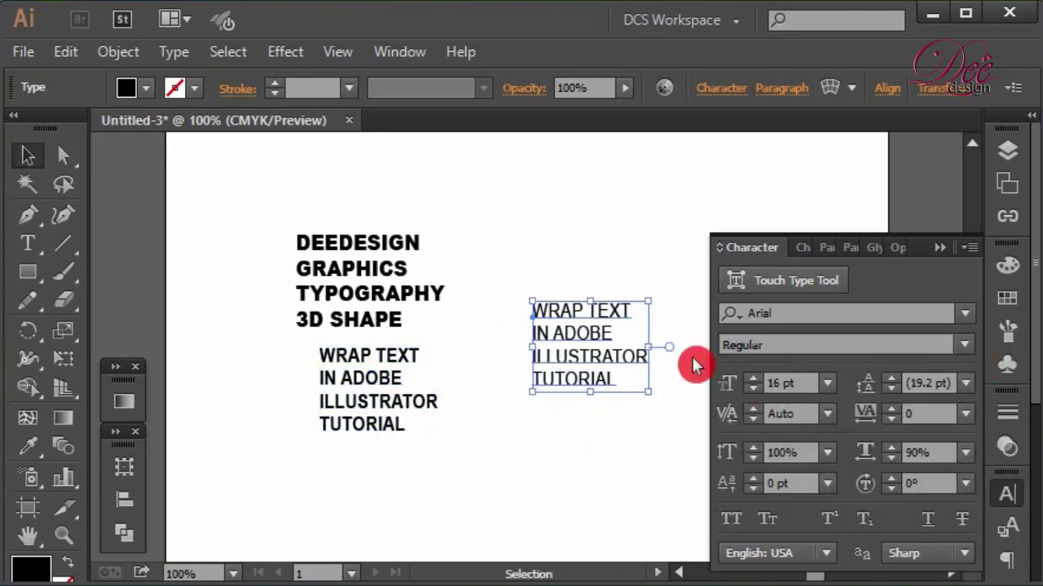
pyautogui.doubleClick(572, 328)
pyautogui.hotkey('ctrl', 'a')
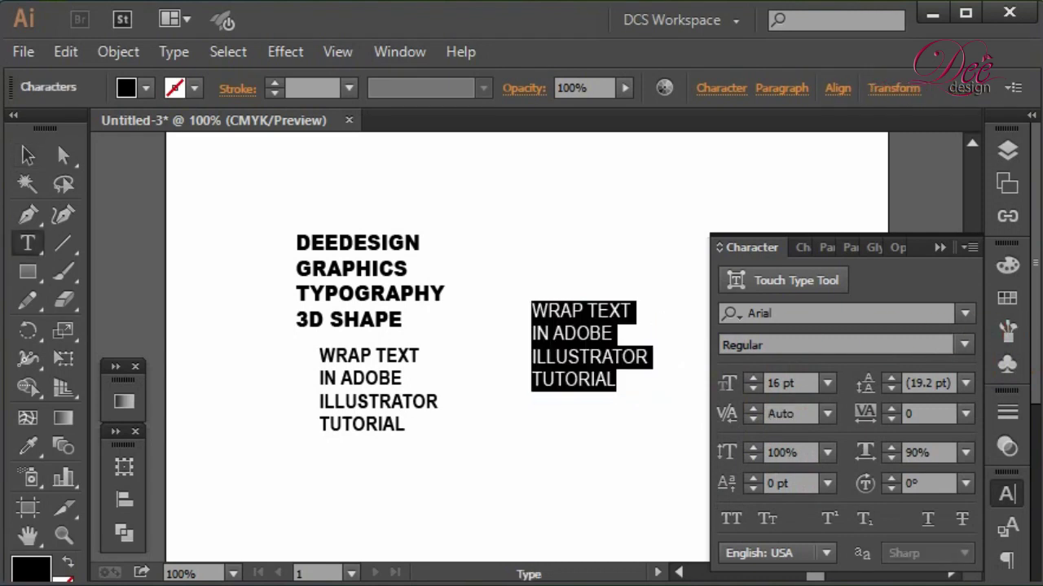
pyautogui.click(667, 356)
pyautogui.write('SINHALA')
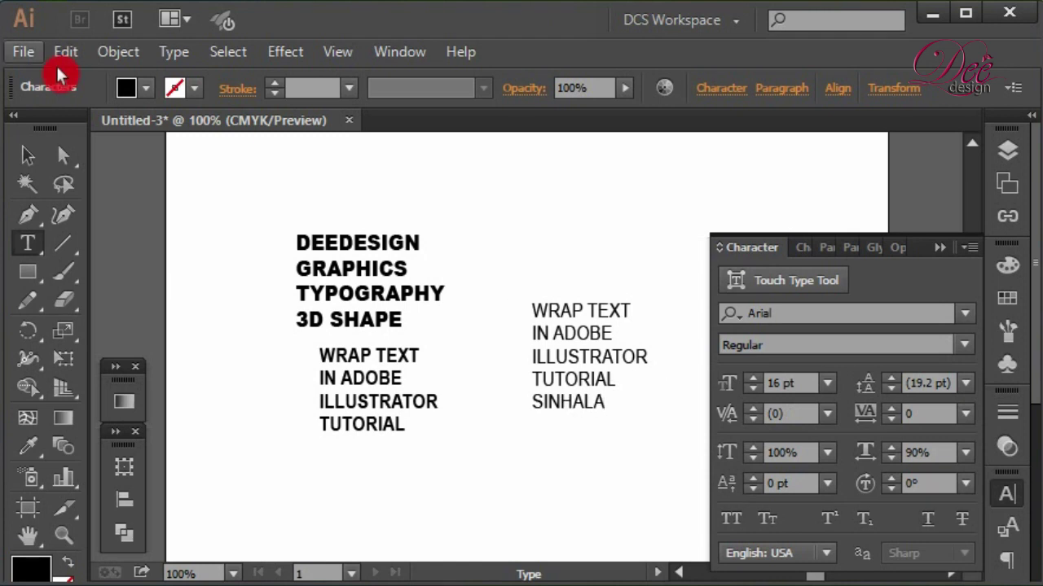
pyautogui.click(29, 157)
# - Save the DEEDESIGN text block as a symbol in the Symbols panel
pyautogui.click(543, 201)
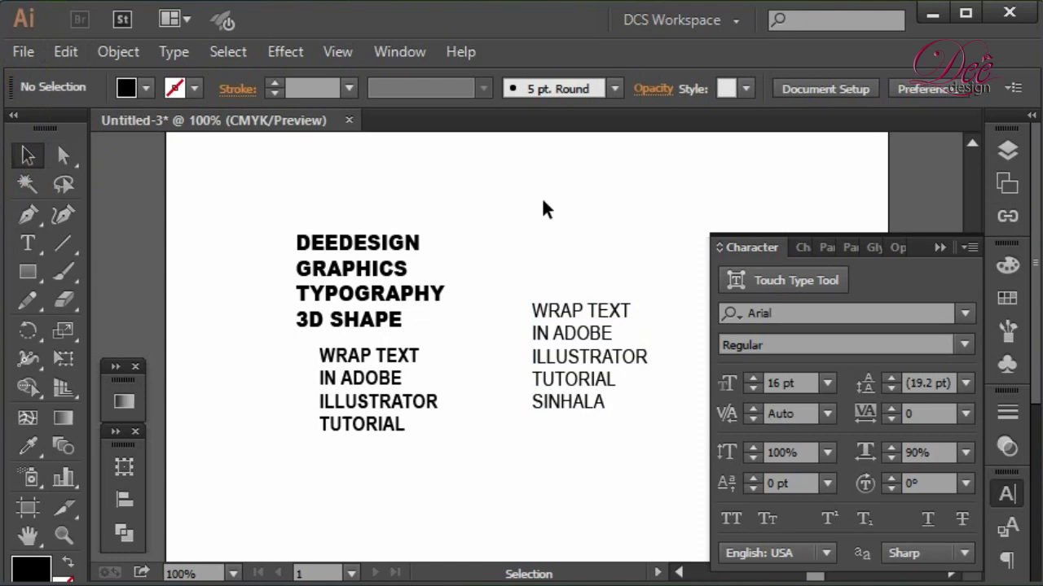
pyautogui.click(1010, 364)
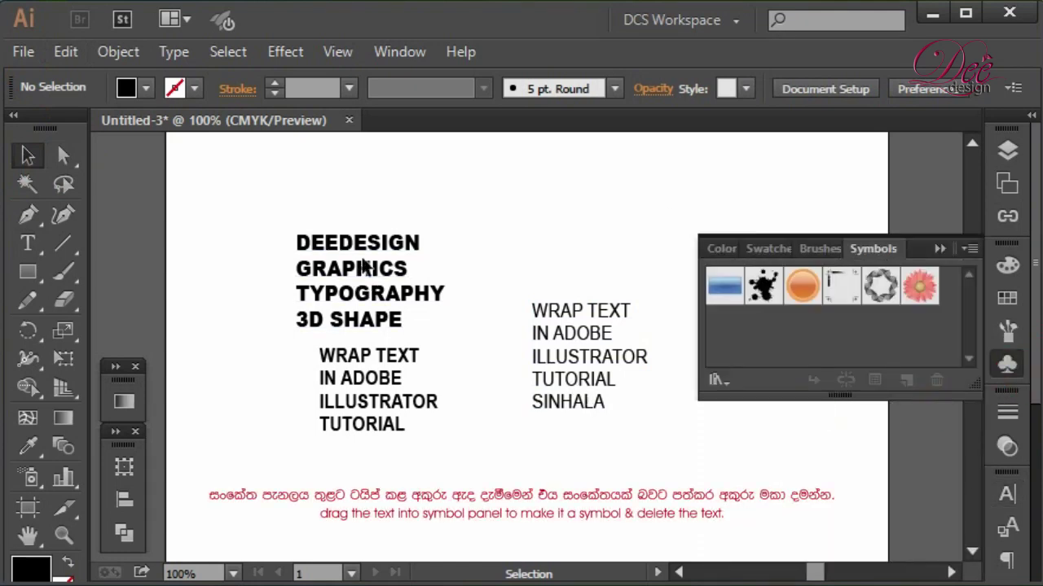
pyautogui.moveTo(365, 277)
pyautogui.mouseDown()
pyautogui.moveTo(593, 358)
pyautogui.moveTo(823, 326)
pyautogui.mouseUp()
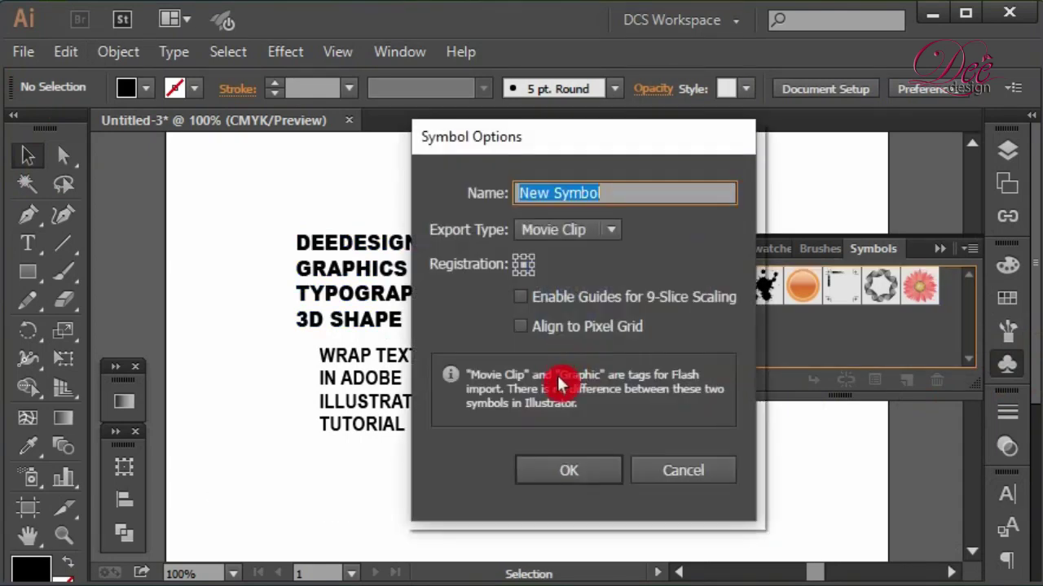
pyautogui.click(588, 480)
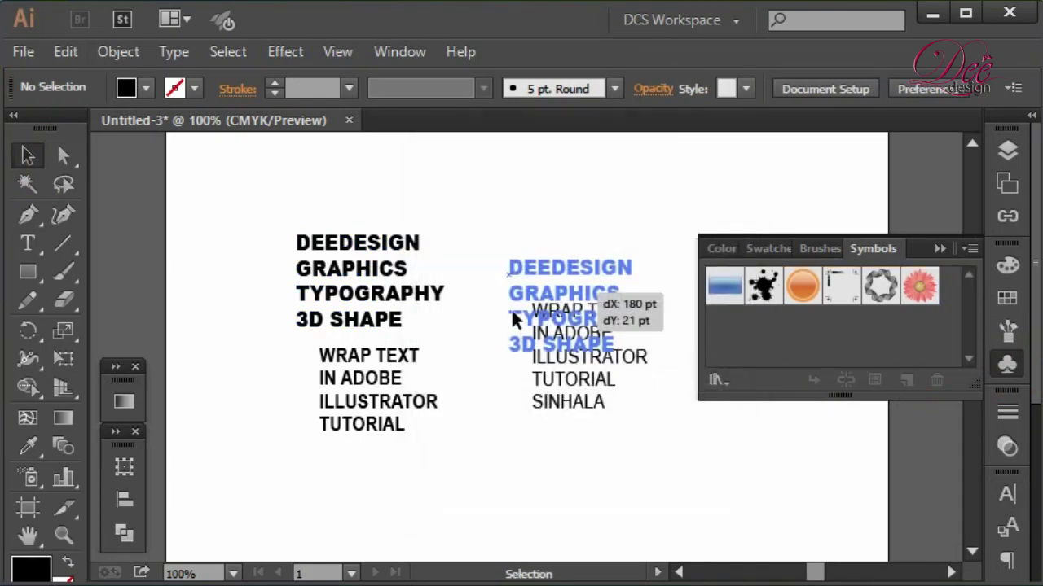
# - Save the bold WRAP TEXT and regular SINHALA blocks as symbols and clear the artboard
pyautogui.click(406, 421)
pyautogui.moveTo(383, 397)
pyautogui.mouseDown()
pyautogui.moveTo(803, 341)
pyautogui.moveTo(818, 352)
pyautogui.mouseUp()
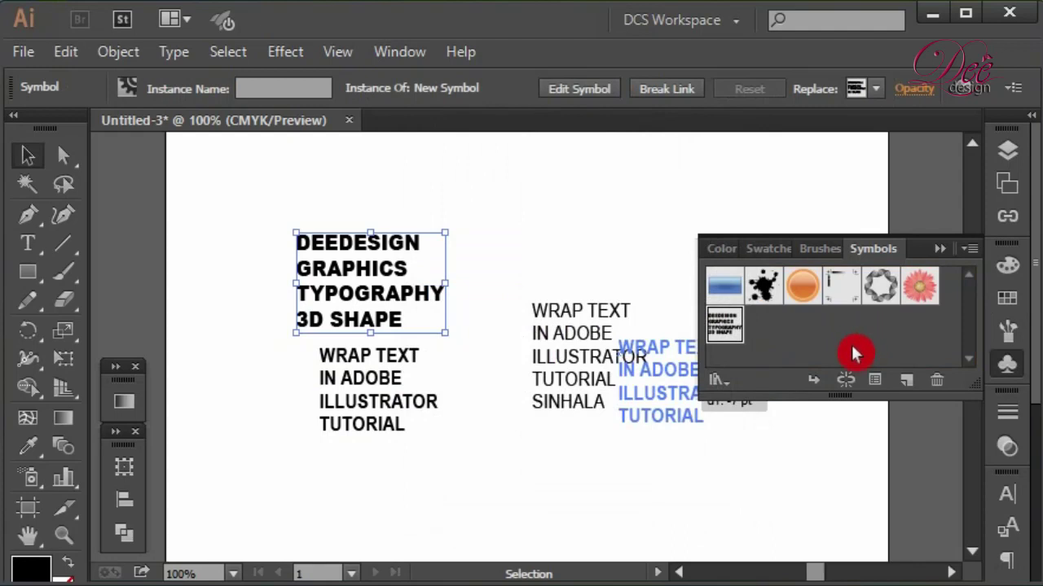
pyautogui.moveTo(852, 344); pyautogui.dragTo(848, 345)
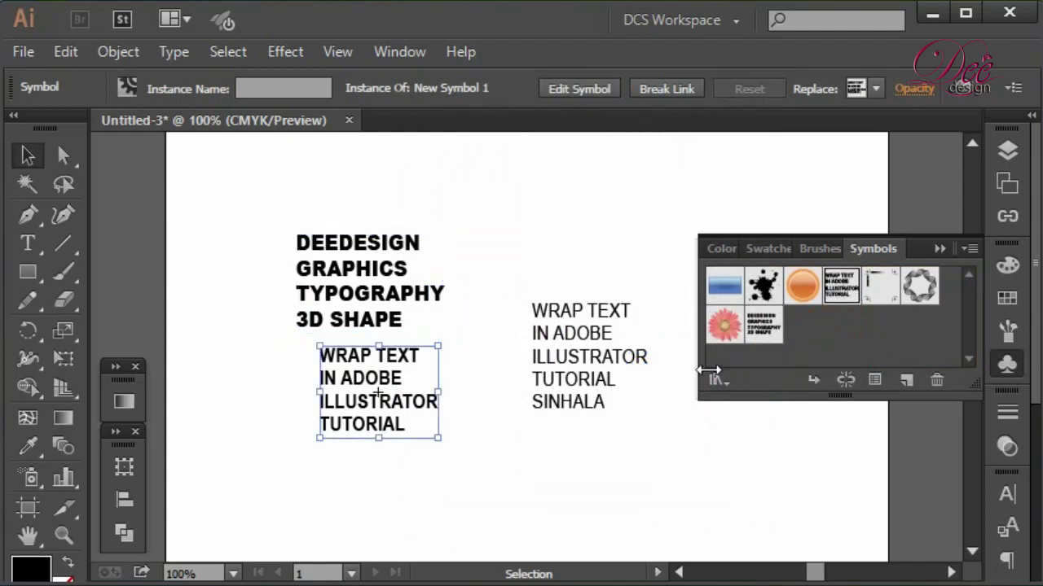
pyautogui.moveTo(570, 374); pyautogui.dragTo(832, 346)
pyautogui.click(569, 473)
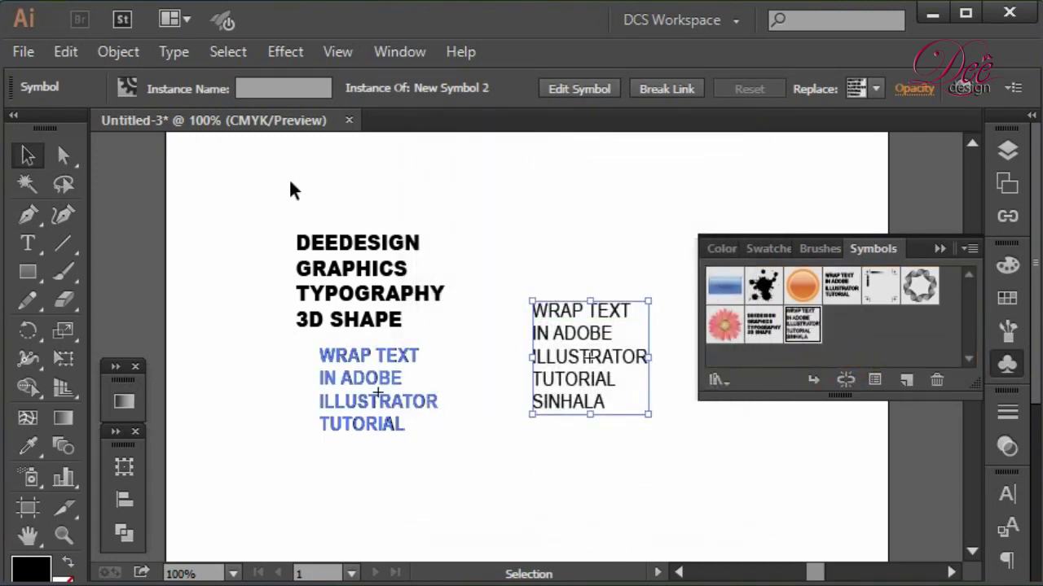
pyautogui.moveTo(267, 214); pyautogui.dragTo(647, 416)
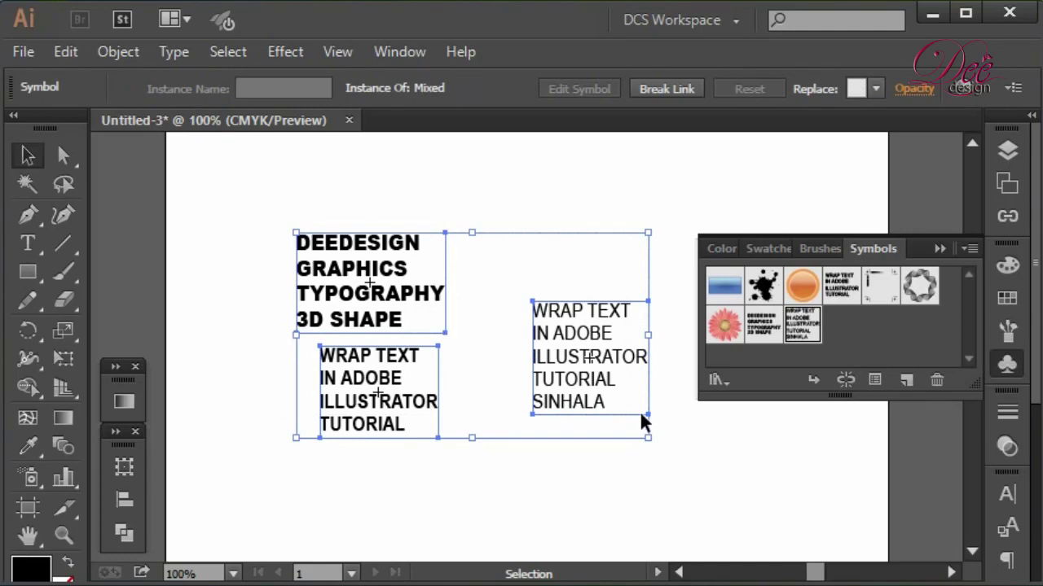
pyautogui.click(471, 383)
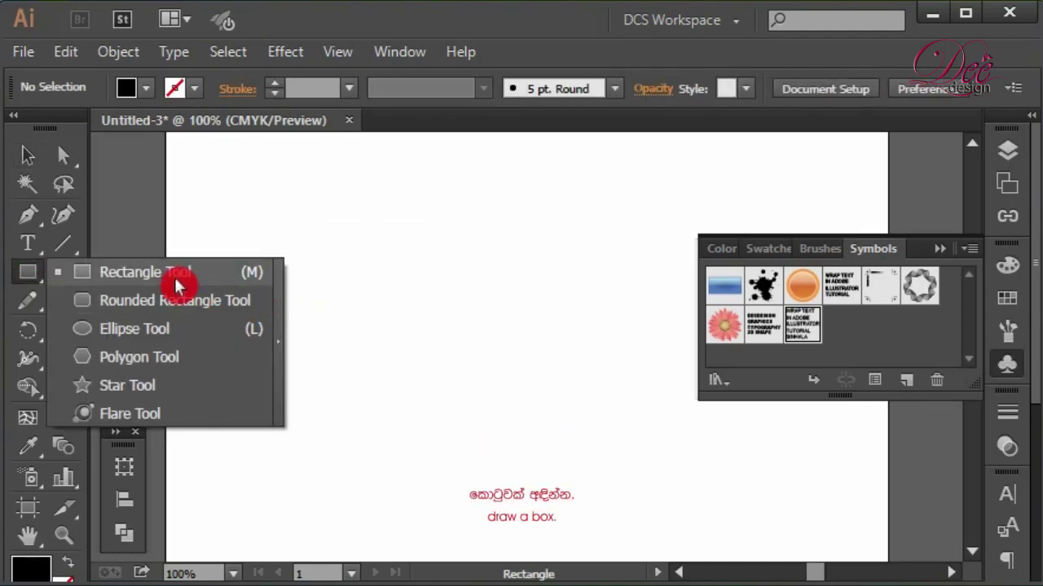
# - Draw a 55 × 55 pt square filled C0 M25 Y100 K0 orange-yellow
pyautogui.moveTo(41, 281); pyautogui.dragTo(174, 281)
pyautogui.moveTo(346, 317); pyautogui.dragTo(421, 387)
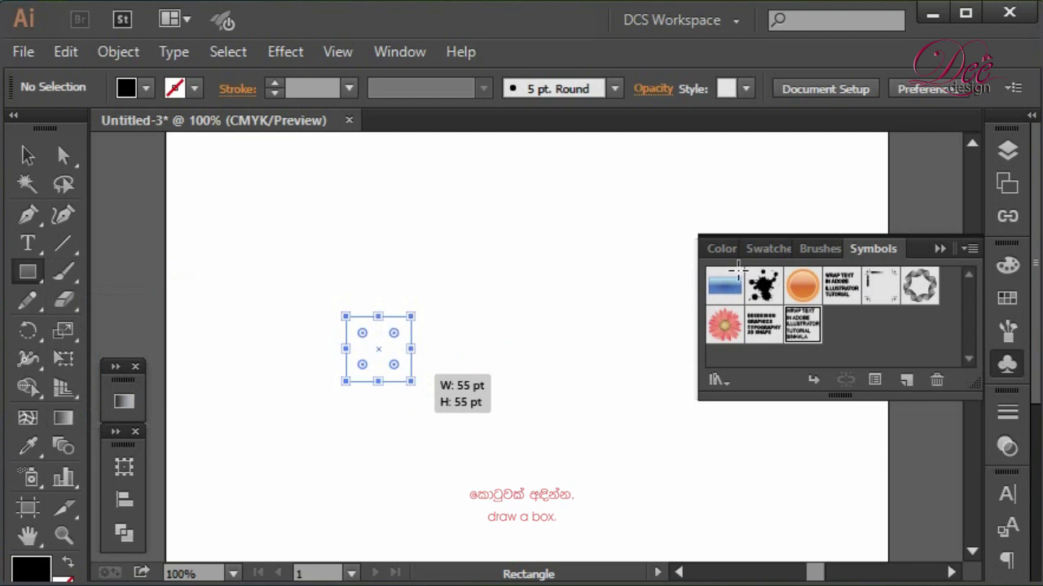
pyautogui.click(1008, 266)
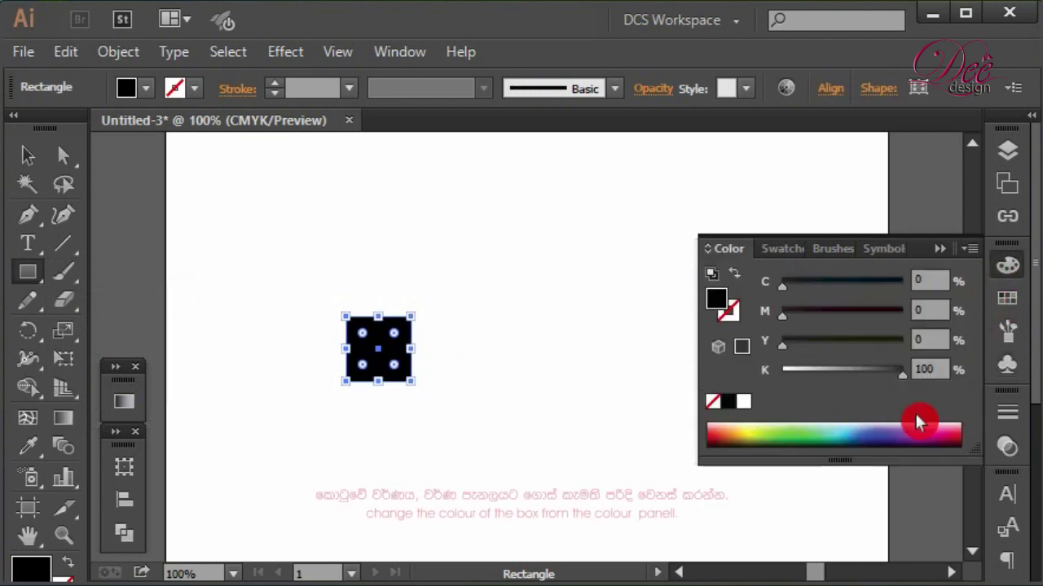
pyautogui.click(892, 428)
pyautogui.click(758, 441)
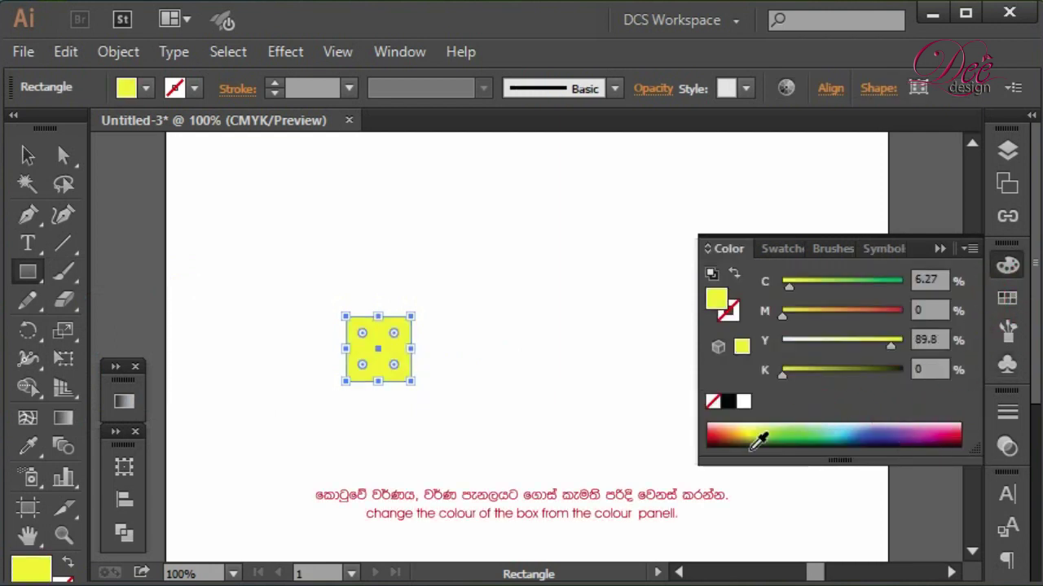
pyautogui.click(756, 436)
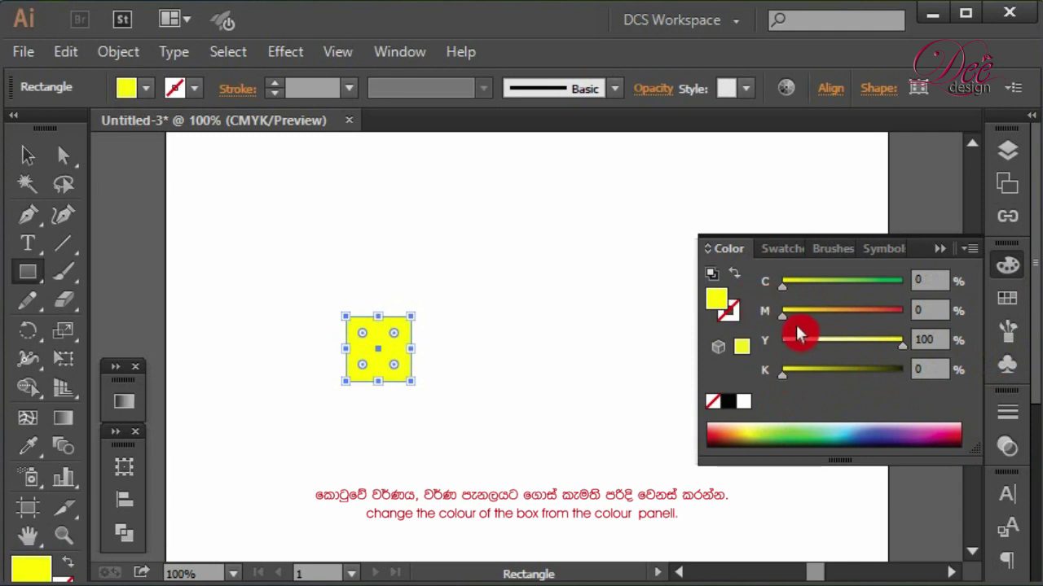
pyautogui.moveTo(796, 330); pyautogui.dragTo(827, 331)
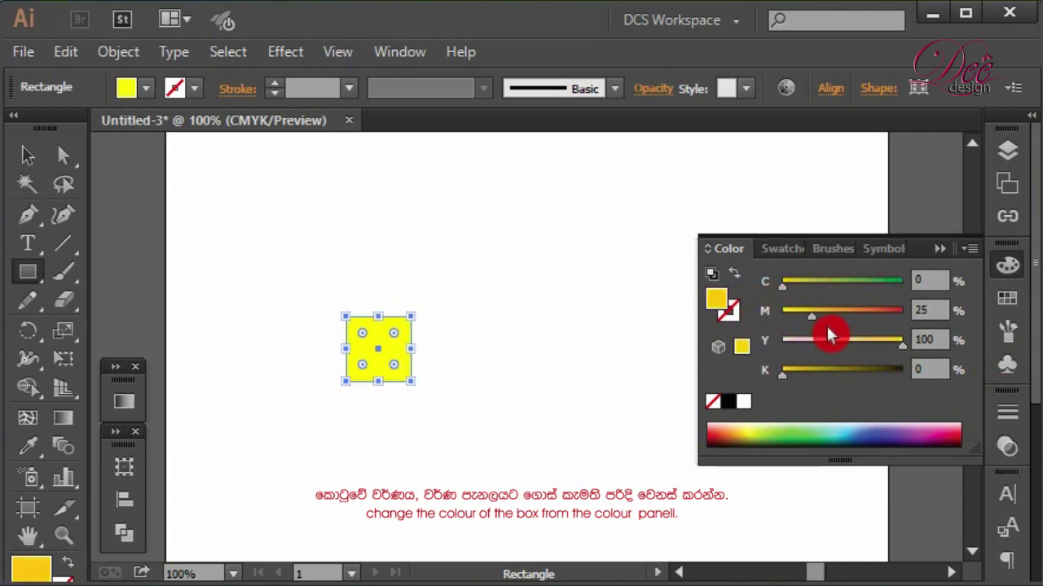
pyautogui.click(1008, 266)
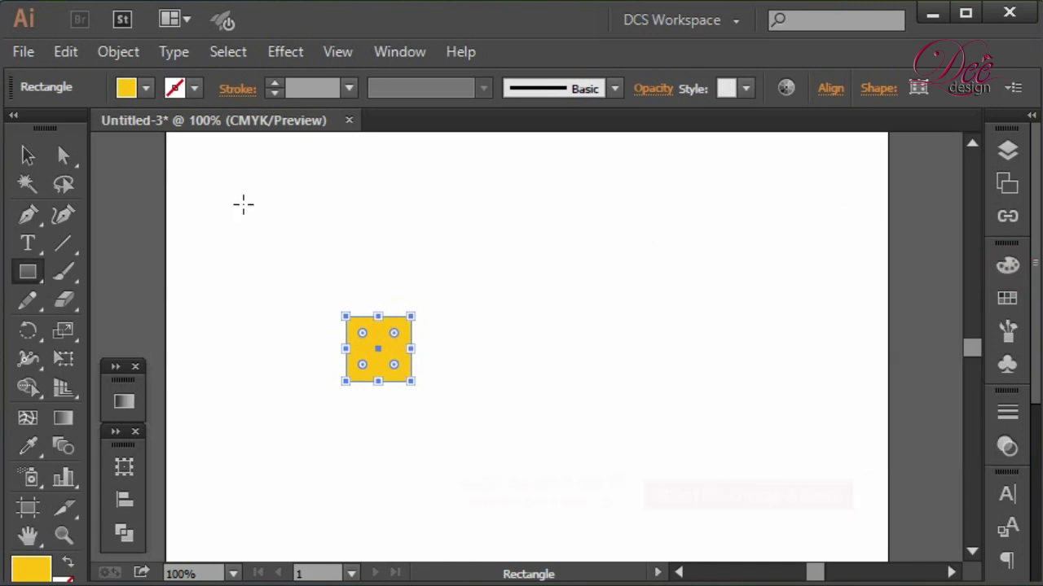
pyautogui.click(28, 155)
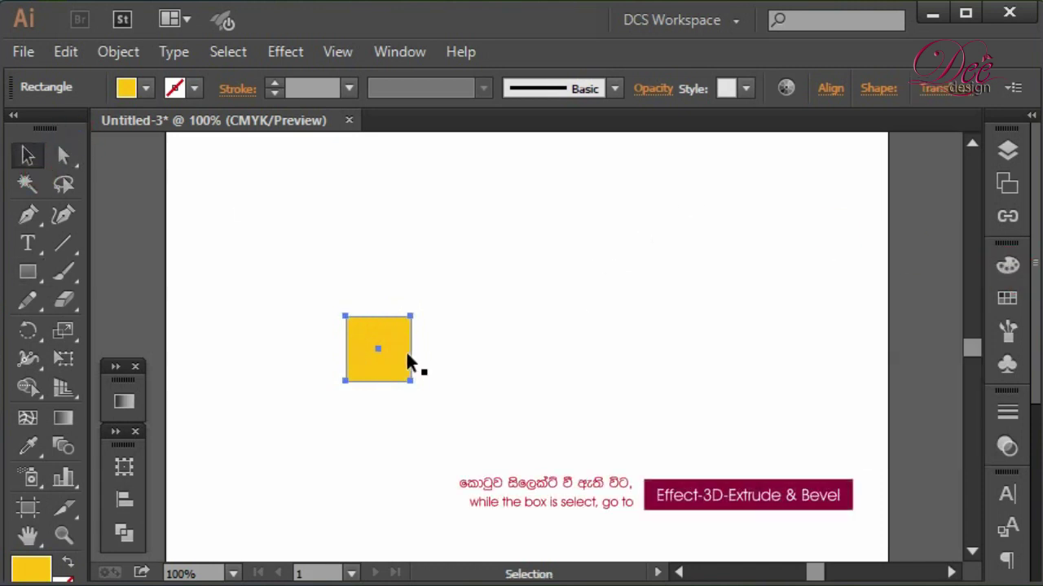
# - Apply 3D Extrude & Bevel to the square with preview on and 70 pt extrusion depth
pyautogui.click(544, 358)
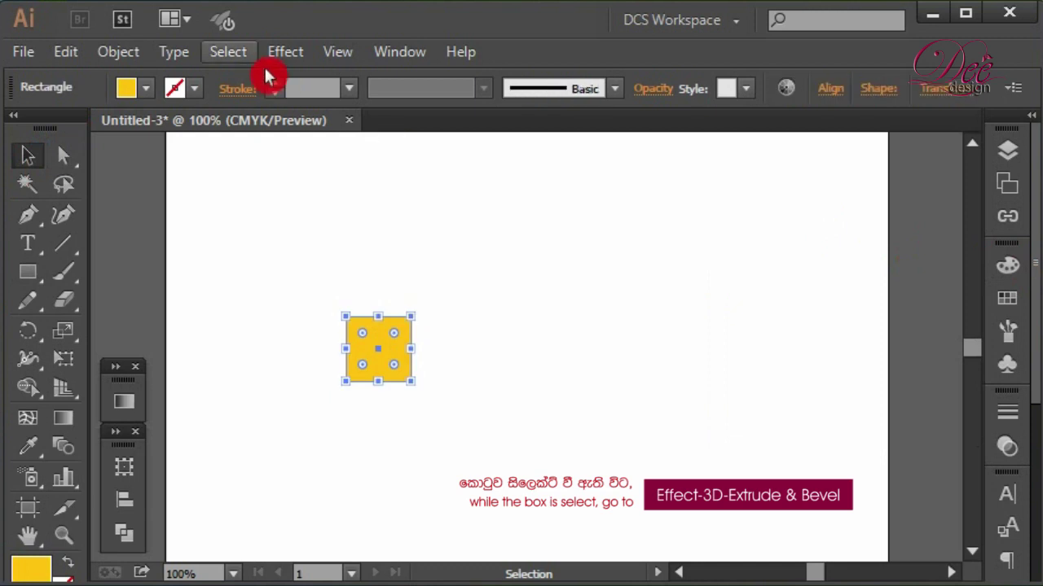
pyautogui.click(293, 57)
pyautogui.moveTo(383, 186)
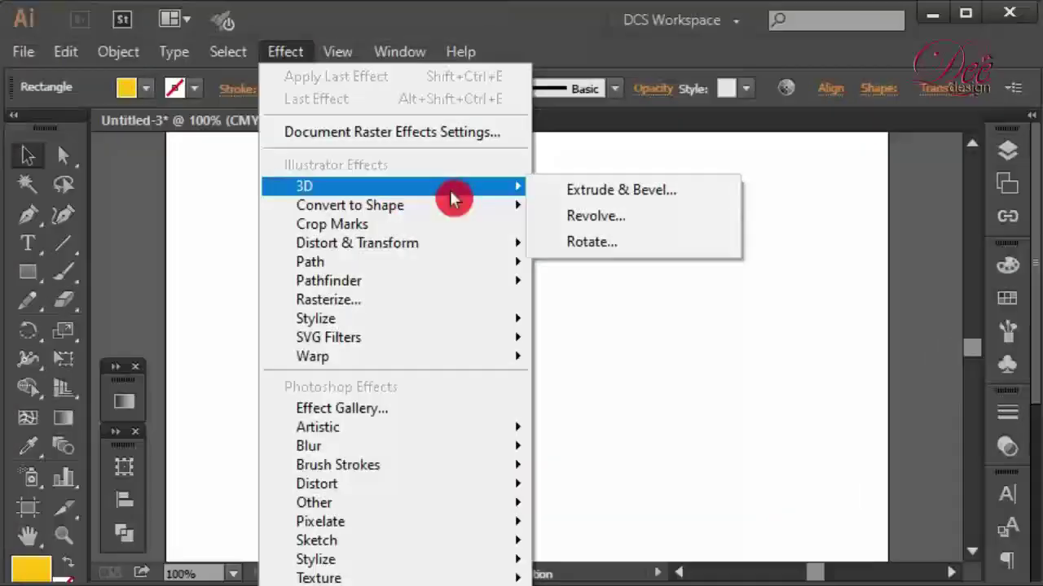
pyautogui.click(619, 189)
pyautogui.moveTo(857, 133); pyautogui.dragTo(658, 72)
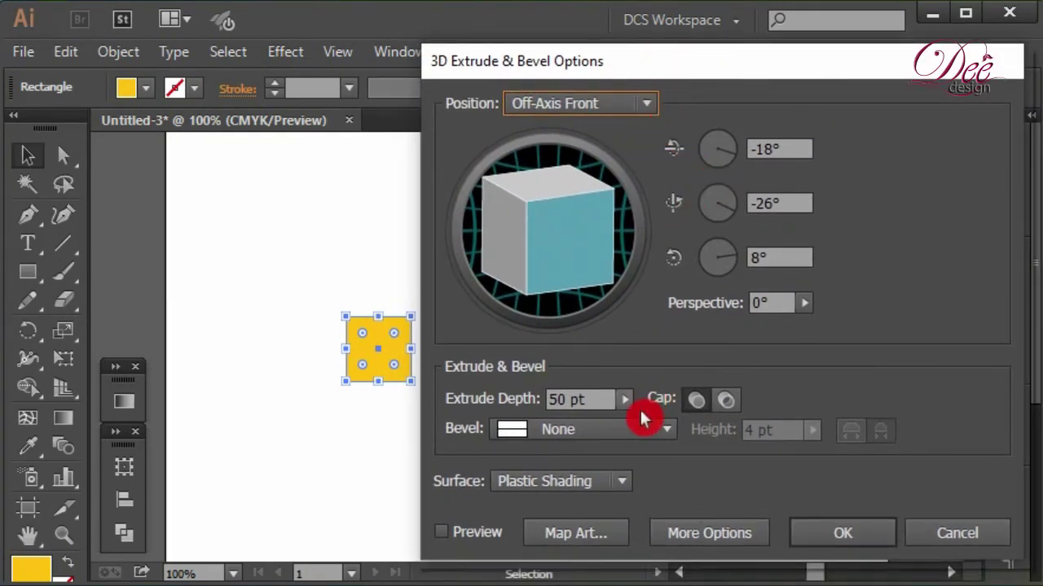
pyautogui.click(477, 533)
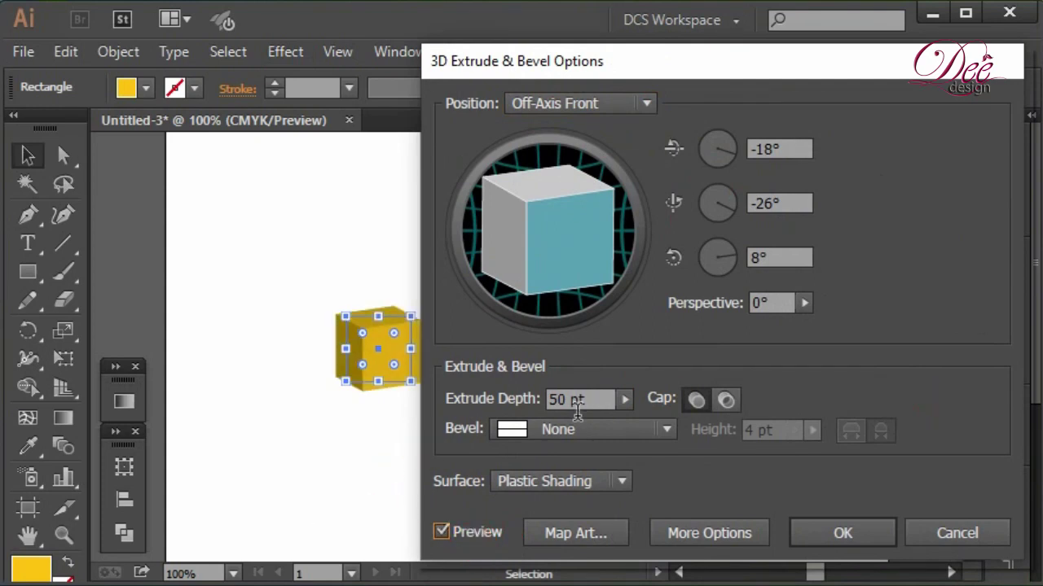
pyautogui.click(634, 411)
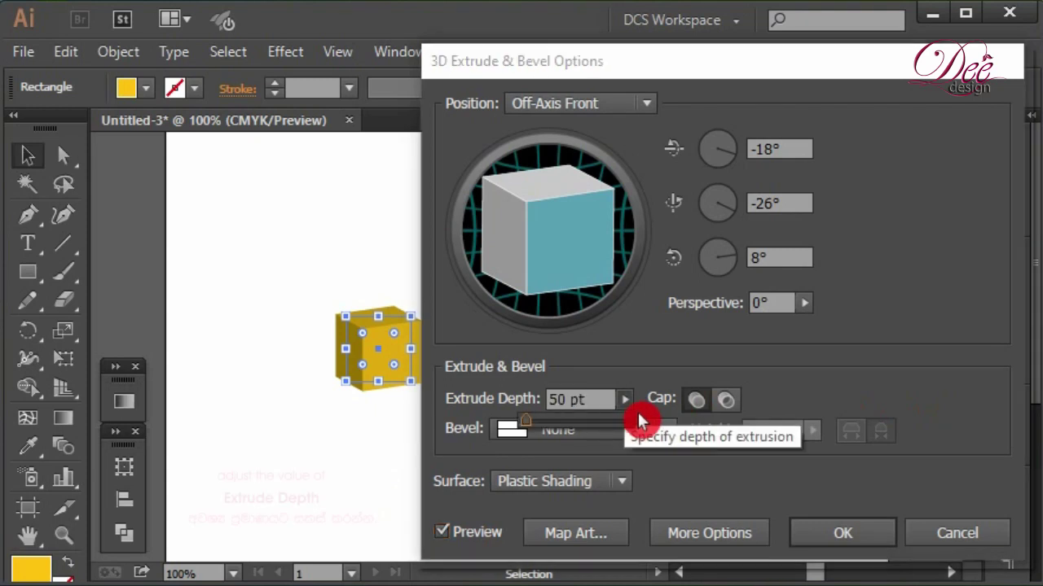
pyautogui.moveTo(536, 427); pyautogui.dragTo(548, 428)
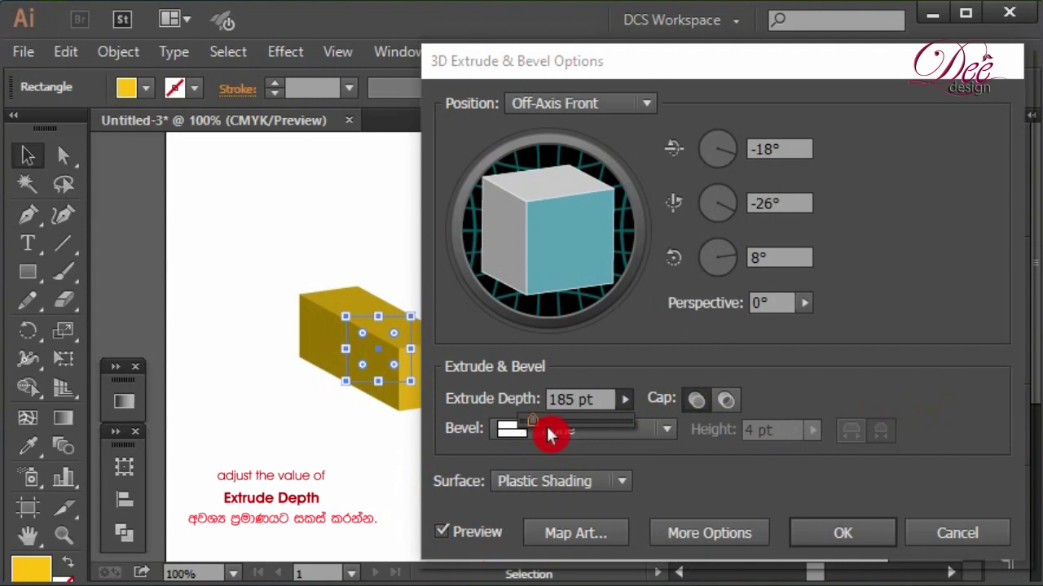
pyautogui.moveTo(546, 437); pyautogui.dragTo(544, 438)
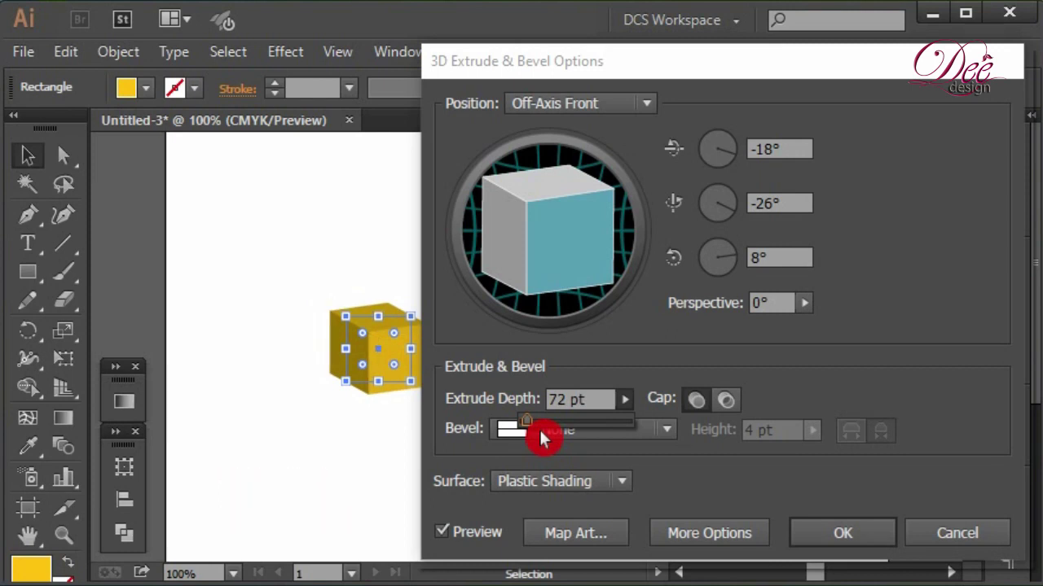
pyautogui.moveTo(544, 438); pyautogui.dragTo(544, 438)
pyautogui.press('Down')
pyautogui.press('Down')
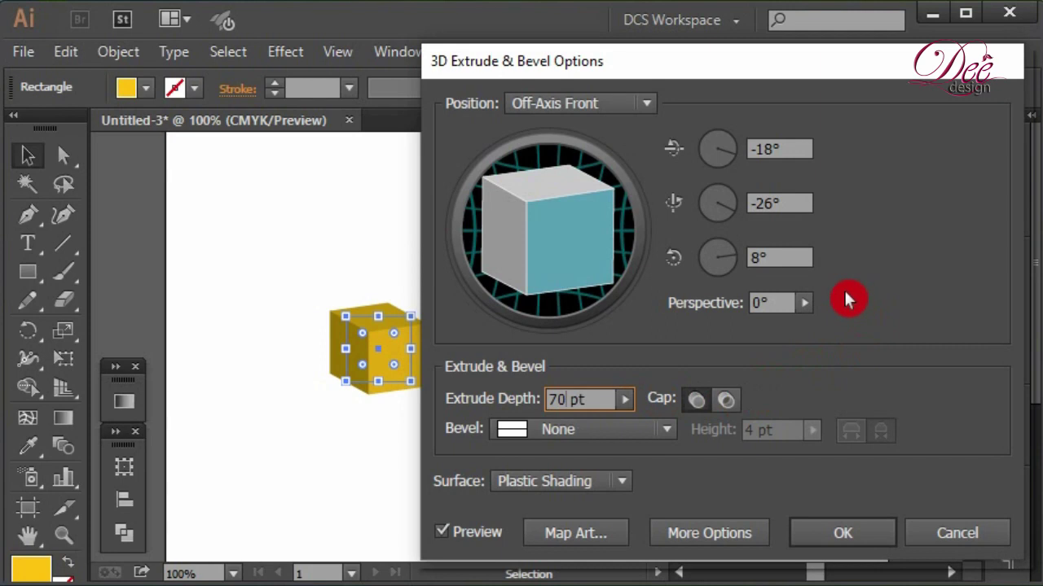
# - Set the cube to a custom rotation of about −40°, −23°, 12° and open Map Art
pyautogui.click(562, 269)
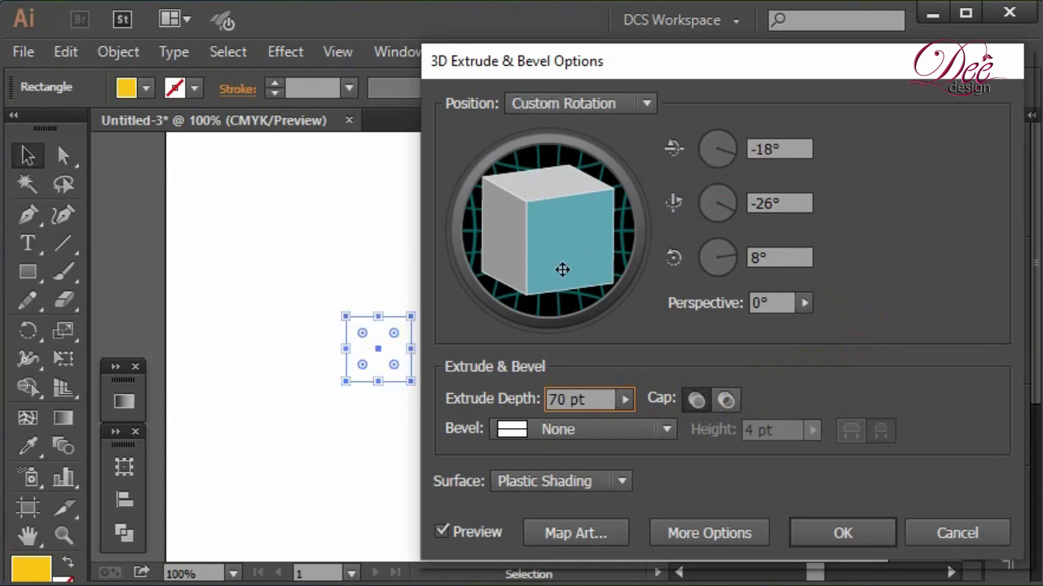
pyautogui.moveTo(562, 269); pyautogui.dragTo(561, 277)
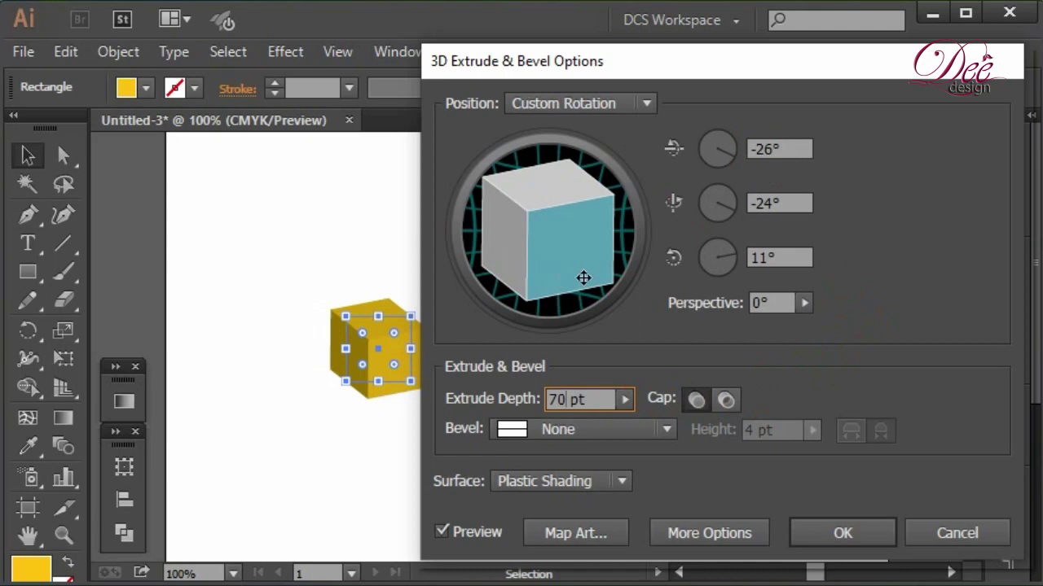
pyautogui.moveTo(584, 267); pyautogui.dragTo(584, 268)
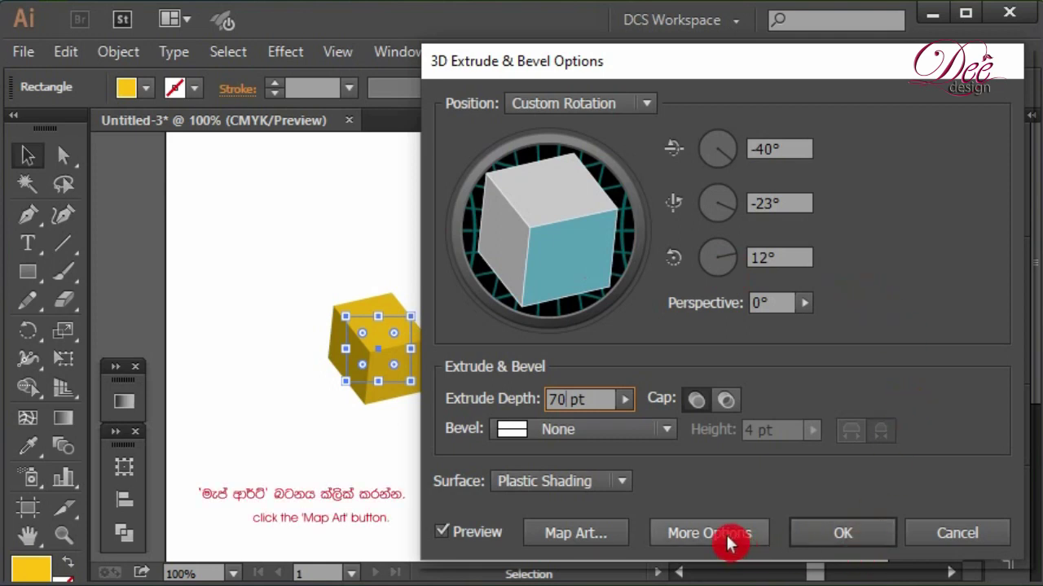
pyautogui.click(606, 529)
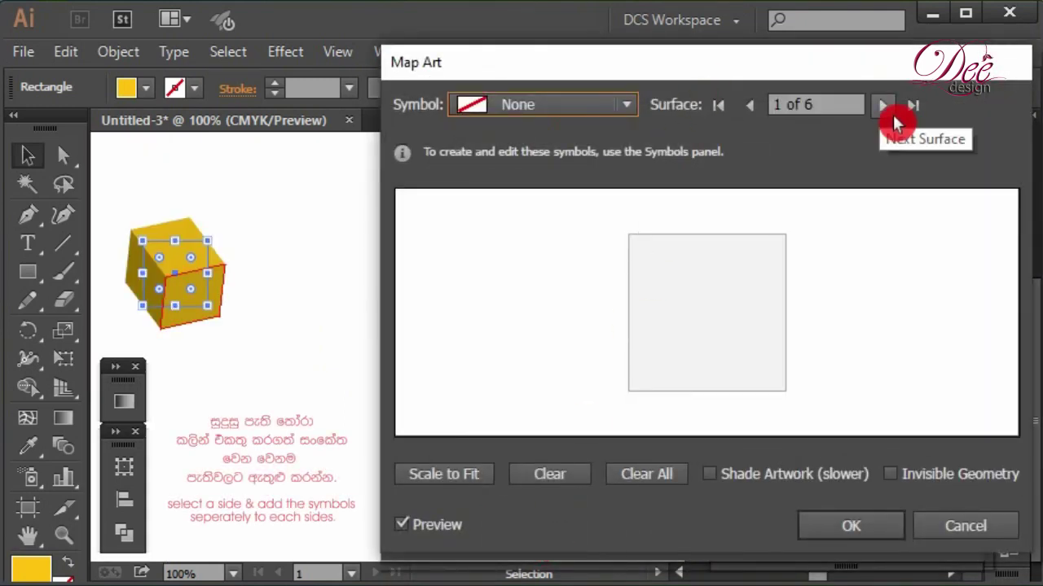
# - Step to surface 6 of 6 and map the New Symbol DEEDESIGN text onto it
pyautogui.click(890, 112)
pyautogui.click(890, 111)
pyautogui.click(890, 111)
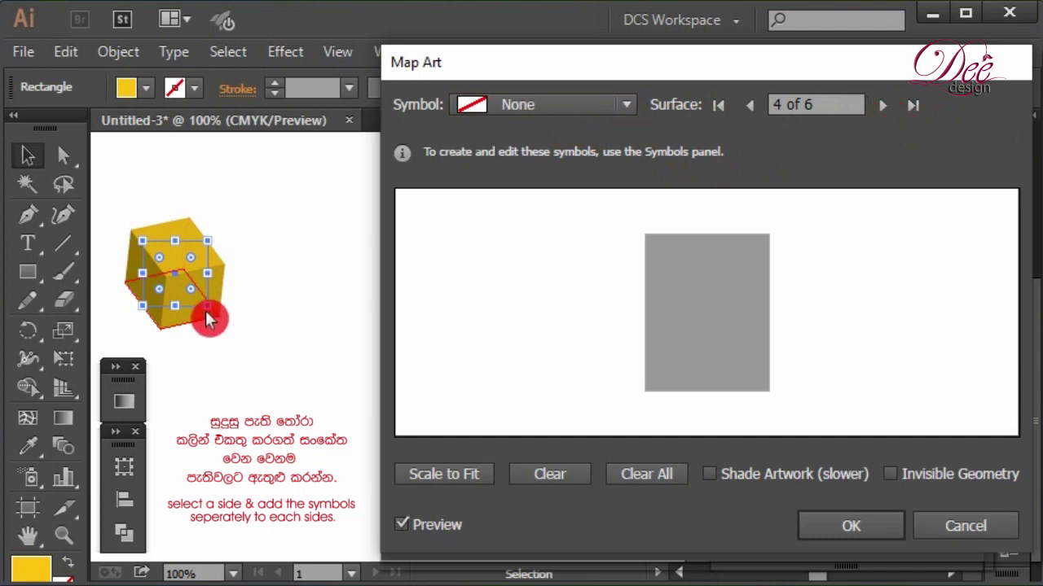
pyautogui.click(893, 109)
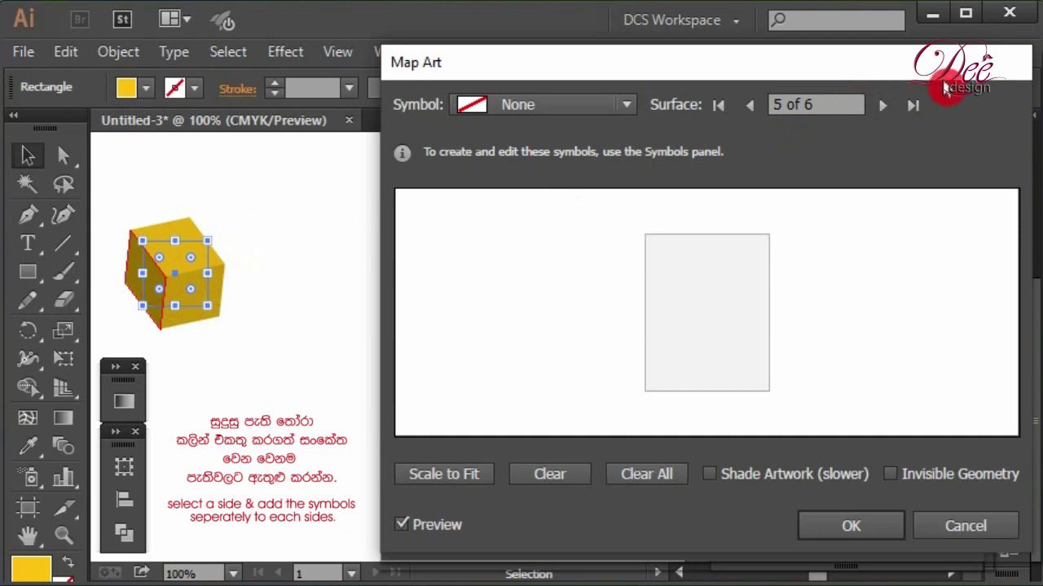
pyautogui.click(886, 113)
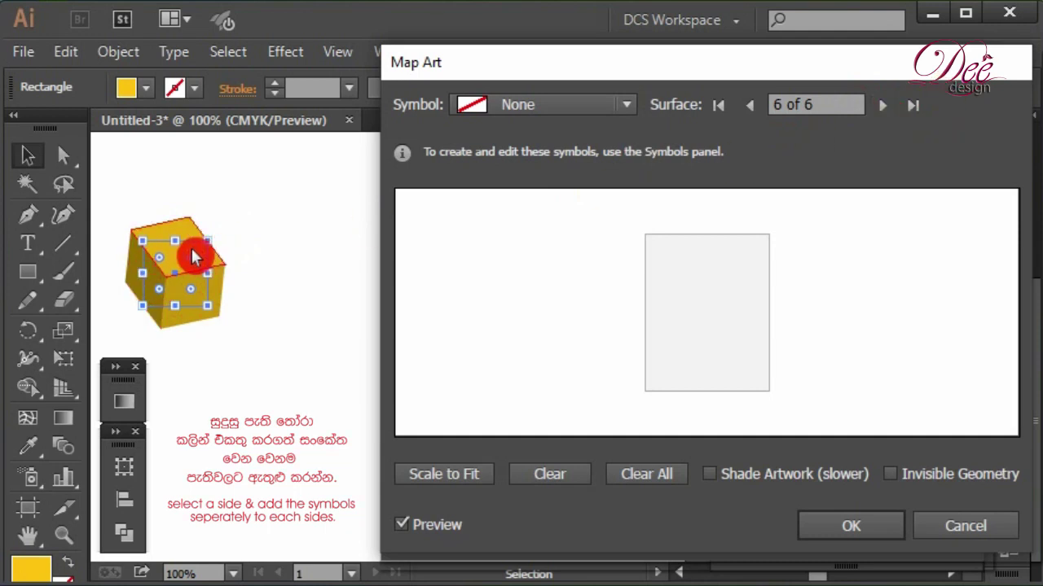
pyautogui.click(633, 110)
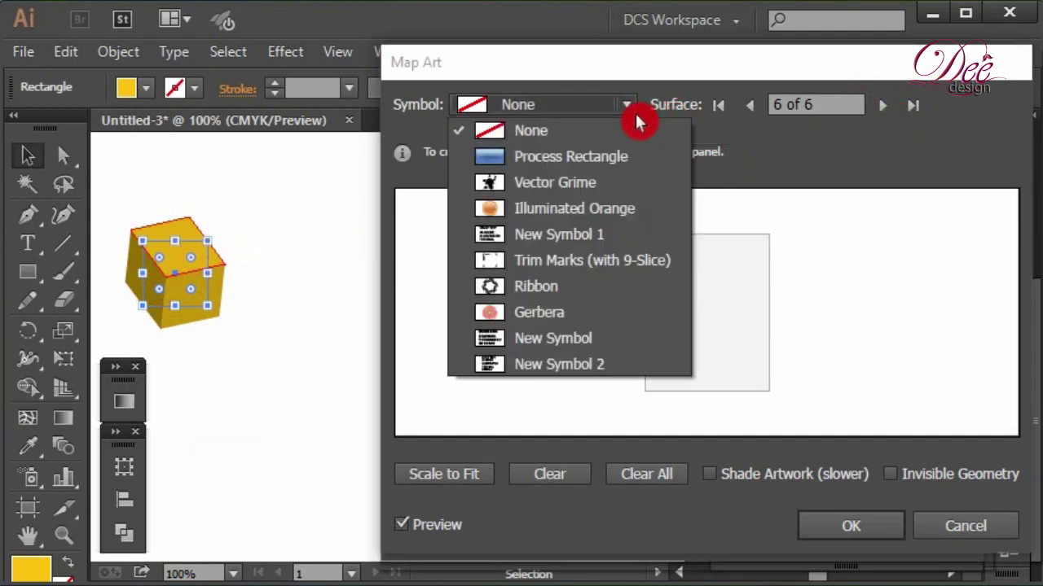
pyautogui.click(634, 338)
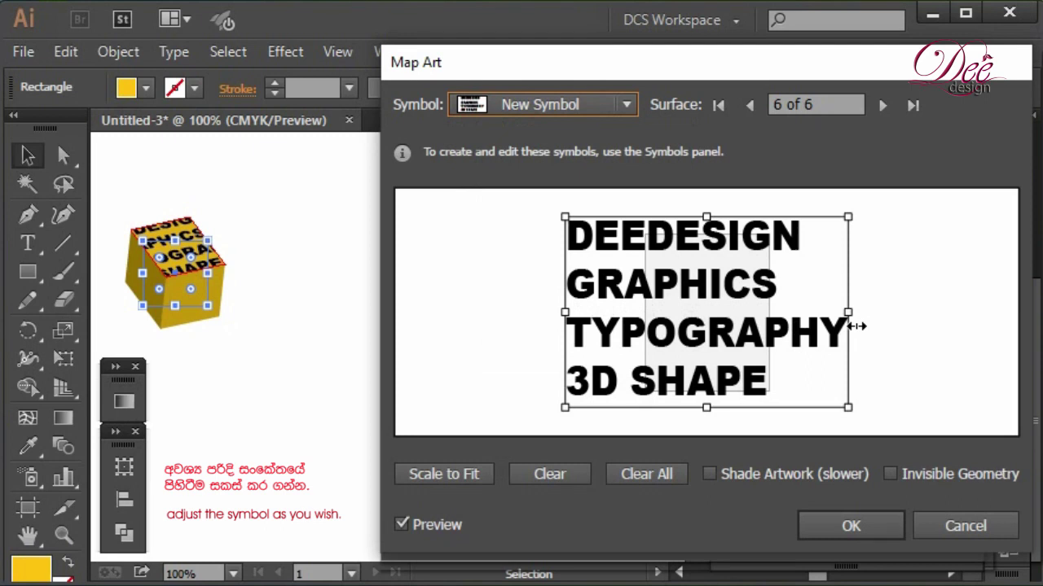
# - Shrink the mapped text symbol to fit the top face, then return to surface 1
pyautogui.moveTo(854, 326); pyautogui.dragTo(770, 326)
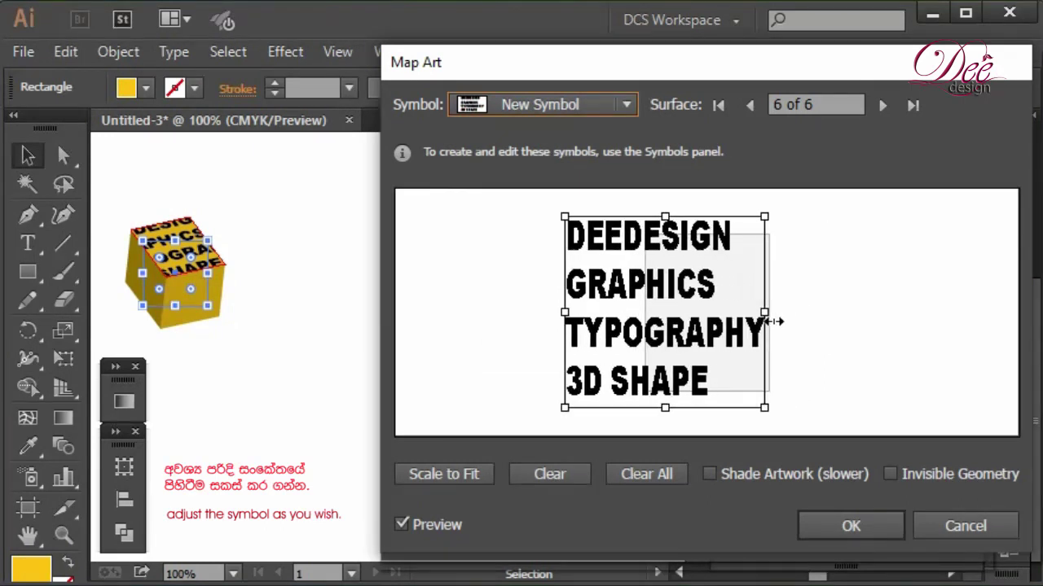
pyautogui.moveTo(567, 220); pyautogui.dragTo(604, 234)
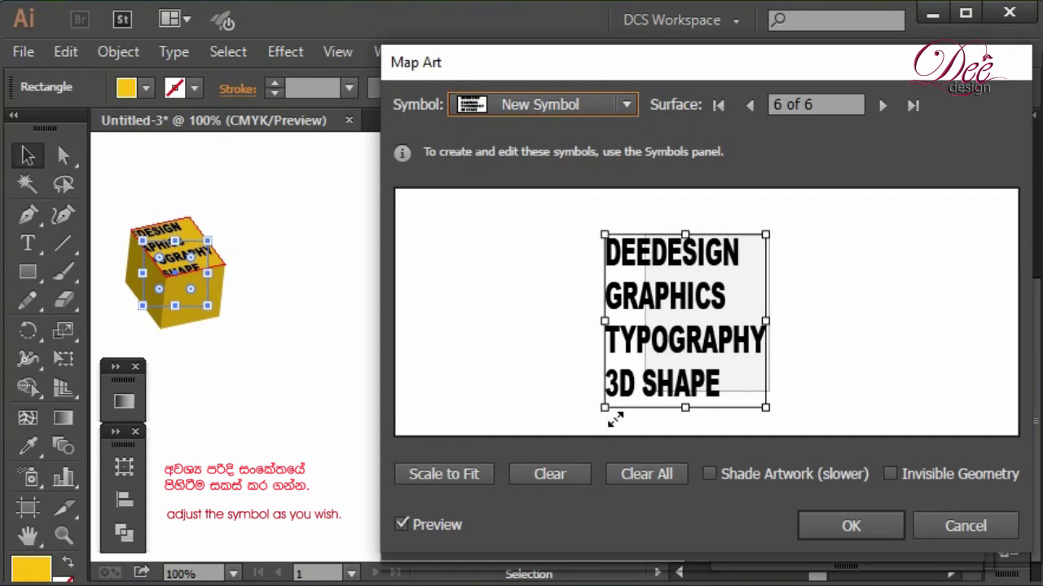
pyautogui.moveTo(615, 420); pyautogui.dragTo(658, 402)
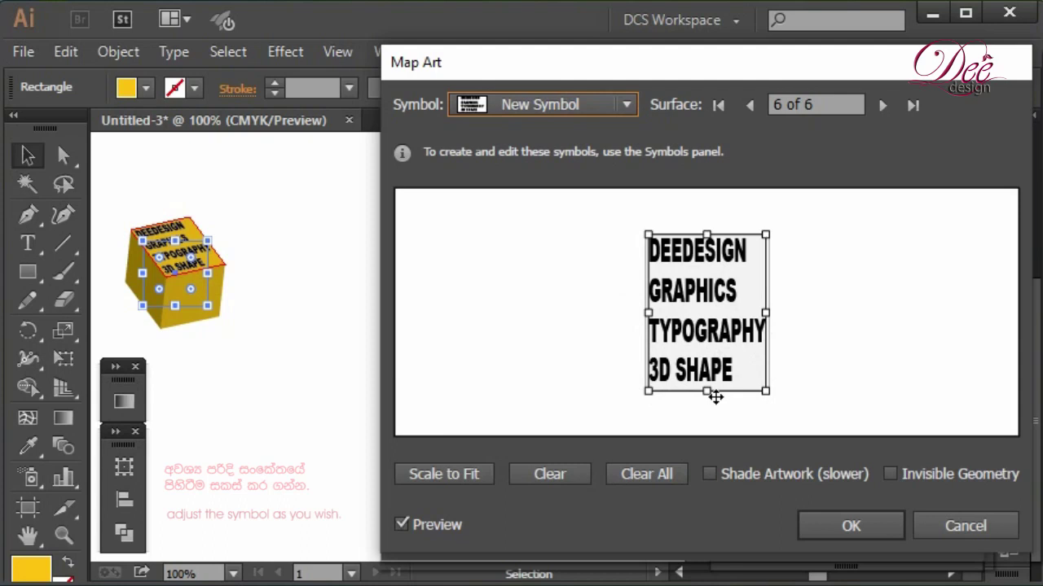
pyautogui.moveTo(721, 399); pyautogui.dragTo(720, 397)
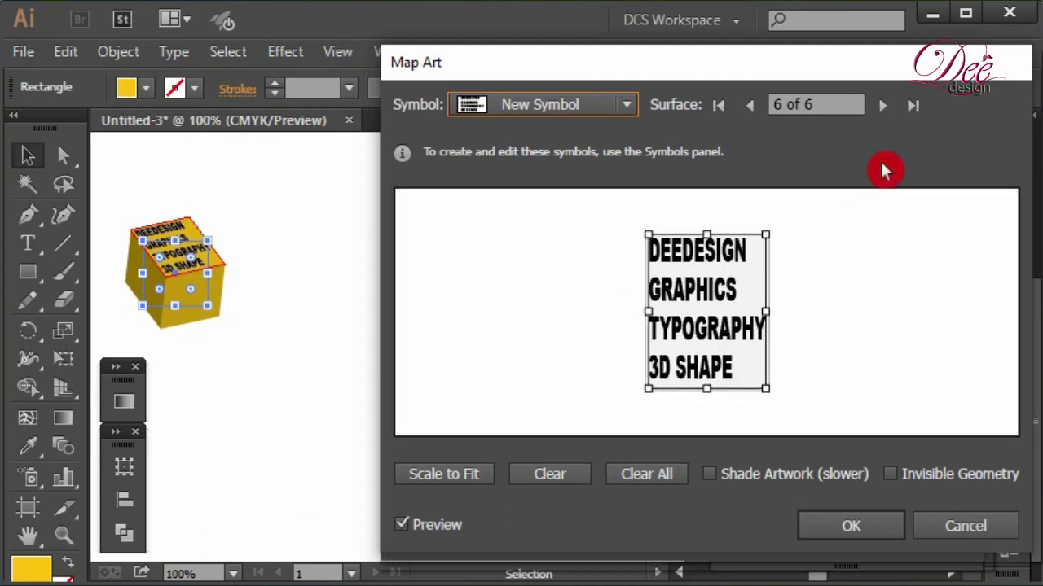
pyautogui.click(890, 106)
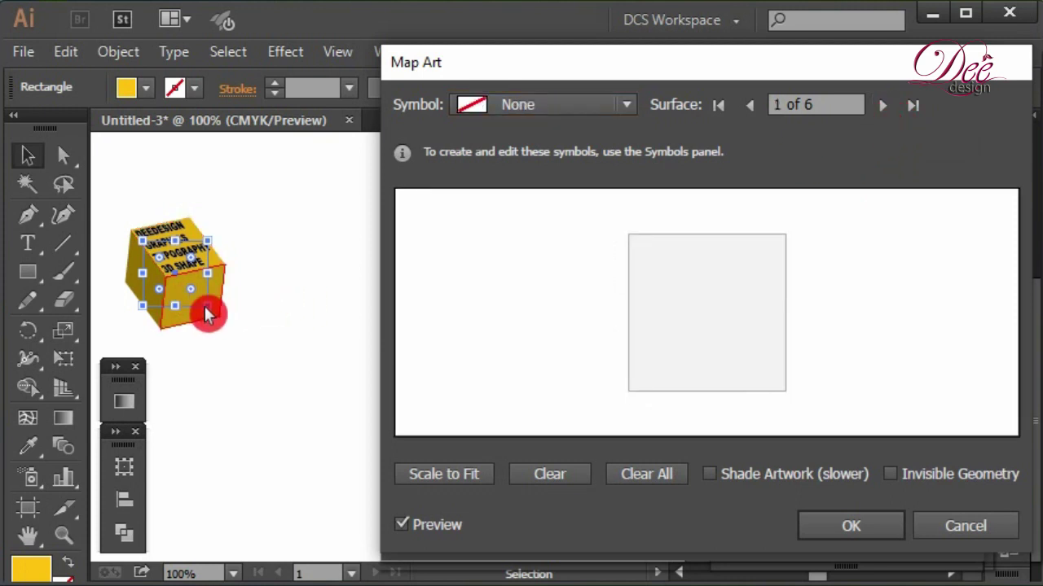
# - Map New Symbol 2 onto surface 1 and shrink its bounding box to fit the front face
pyautogui.click(634, 106)
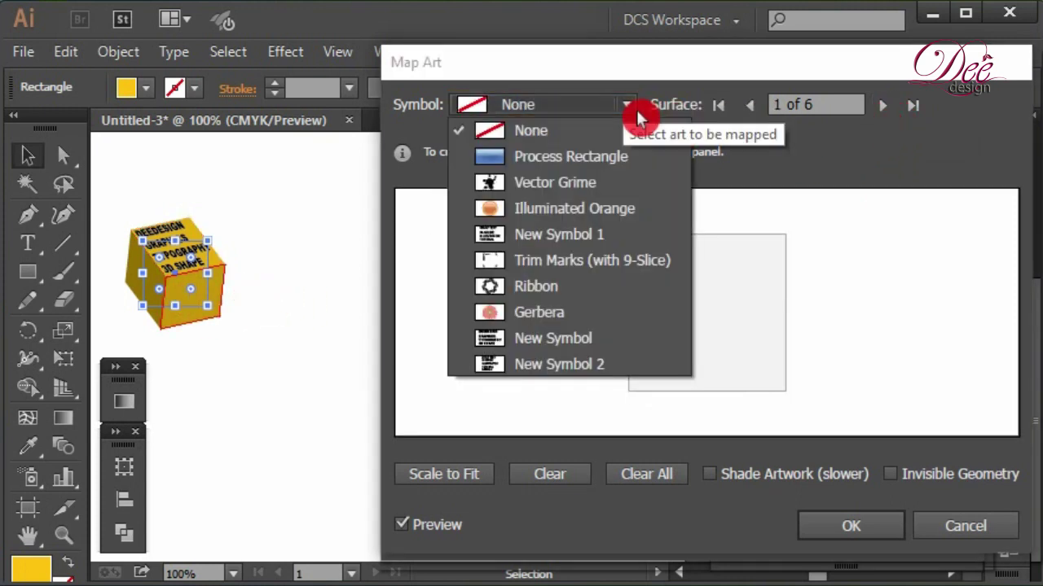
pyautogui.click(570, 368)
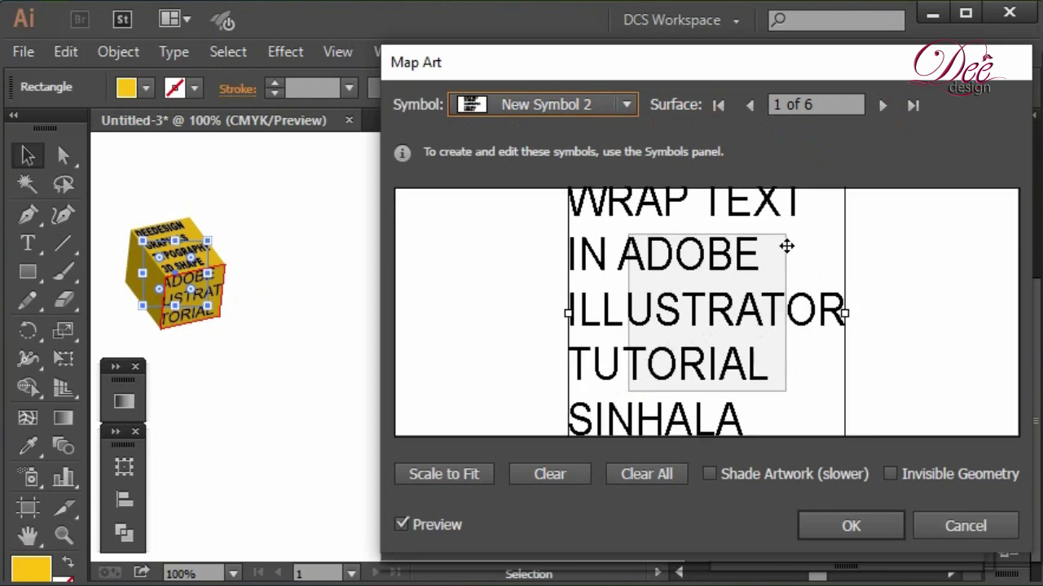
pyautogui.moveTo(784, 245); pyautogui.dragTo(780, 291)
pyautogui.moveTo(837, 248); pyautogui.dragTo(716, 351)
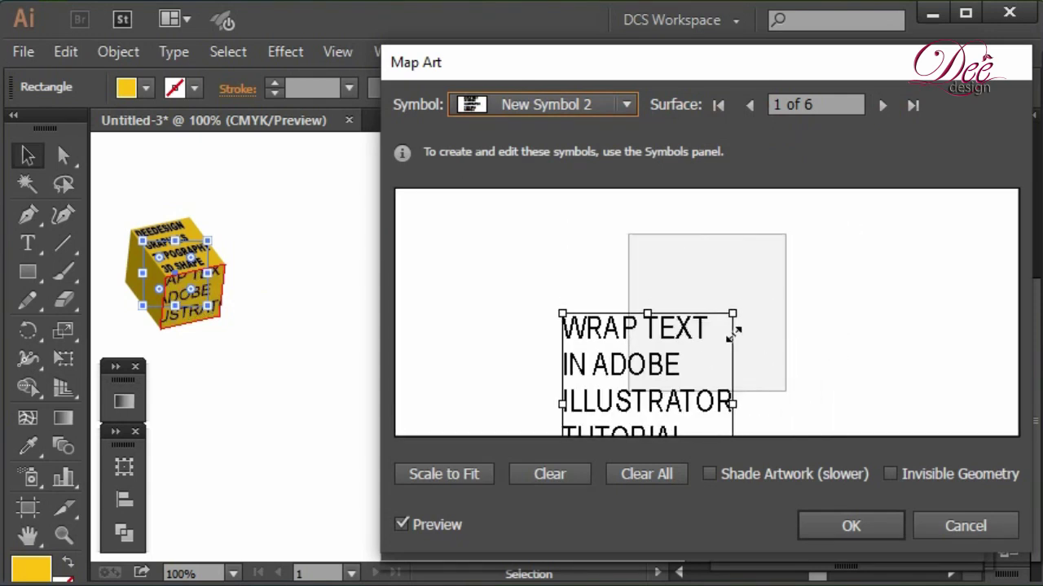
pyautogui.moveTo(644, 371)
pyautogui.mouseDown()
pyautogui.moveTo(710, 308)
pyautogui.moveTo(710, 280)
pyautogui.mouseUp()
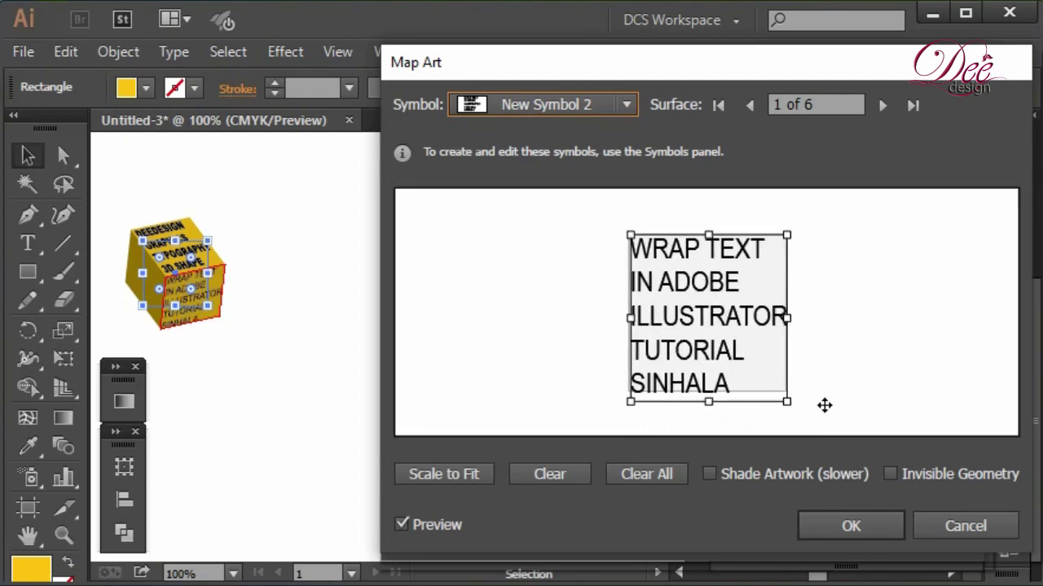
pyautogui.moveTo(797, 413); pyautogui.dragTo(791, 401)
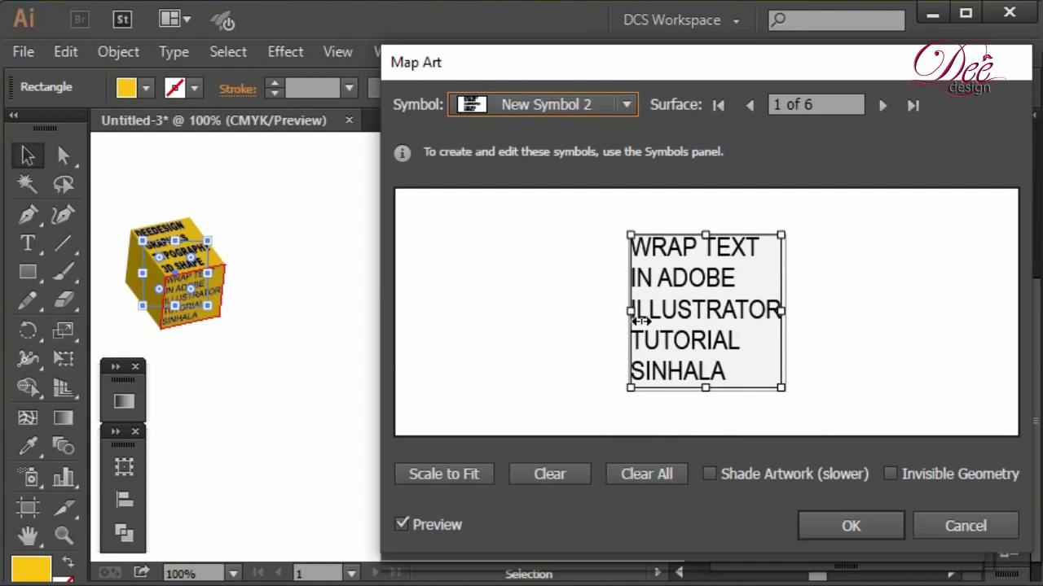
pyautogui.moveTo(640, 321); pyautogui.dragTo(643, 321)
pyautogui.moveTo(725, 231); pyautogui.dragTo(724, 237)
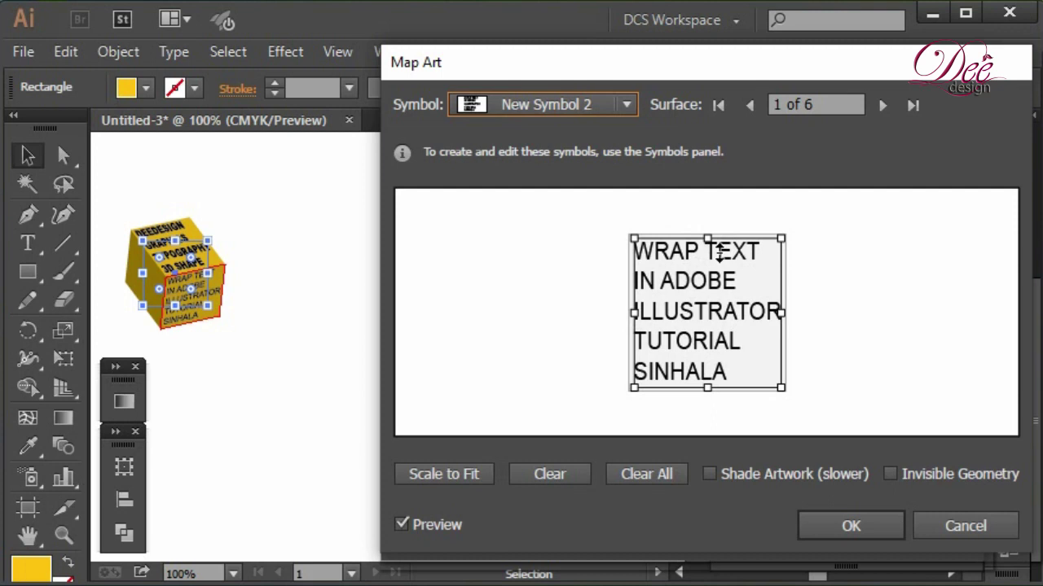
# - Advance to surface 5 of 6 and assign the text symbol to it
pyautogui.click(896, 118)
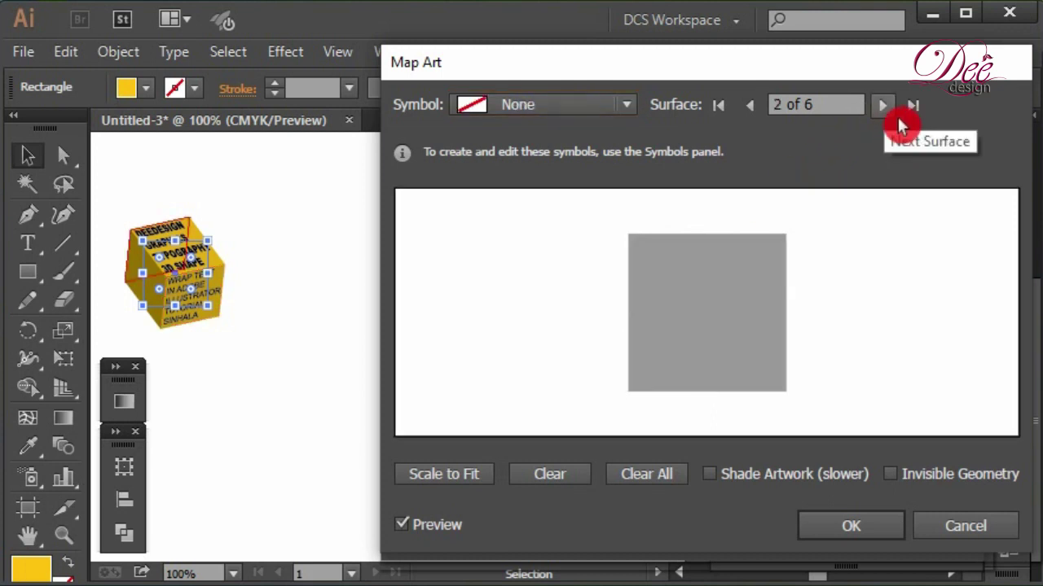
pyautogui.click(895, 113)
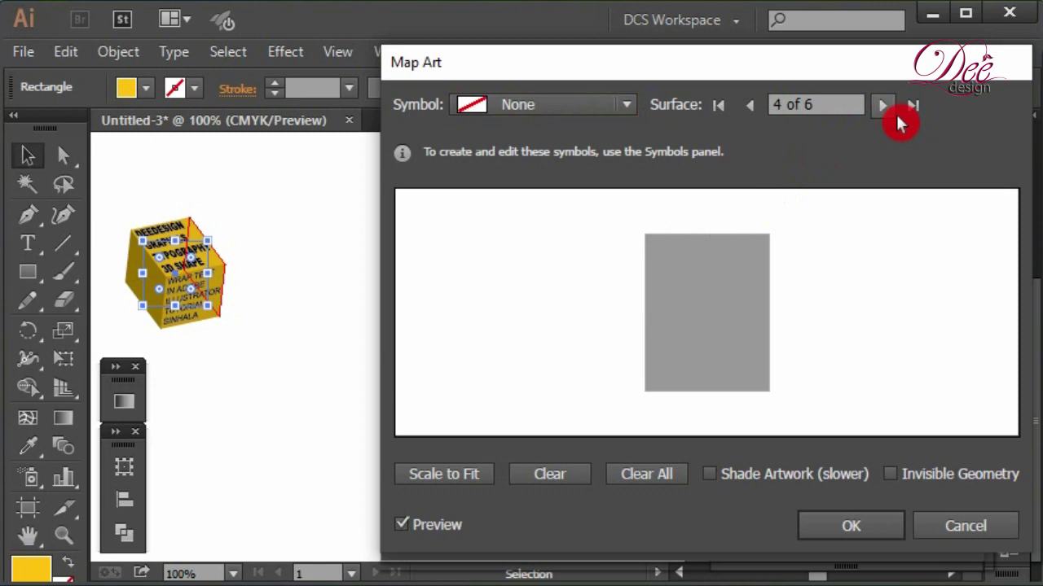
pyautogui.click(896, 114)
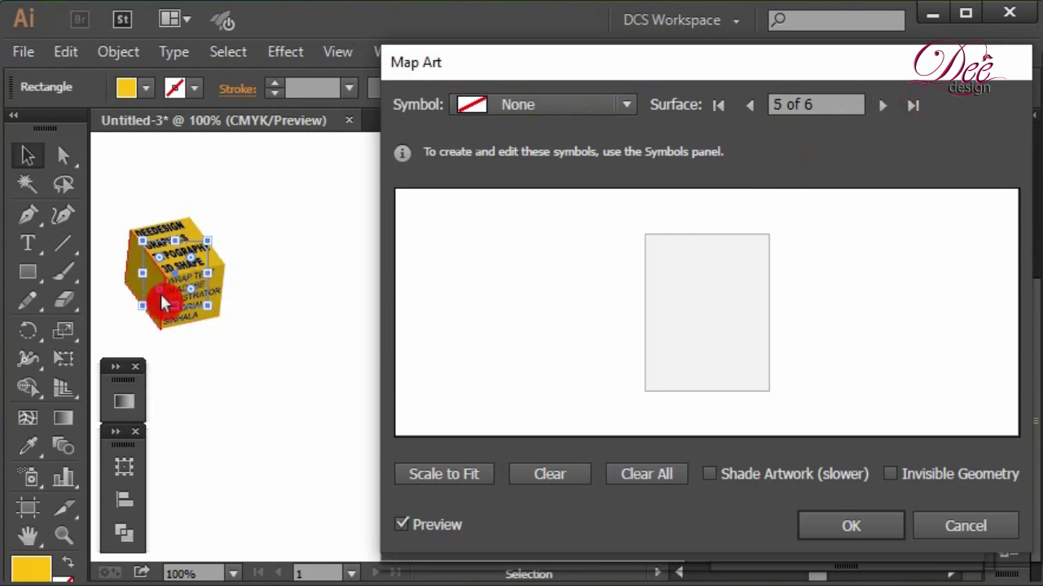
pyautogui.click(628, 106)
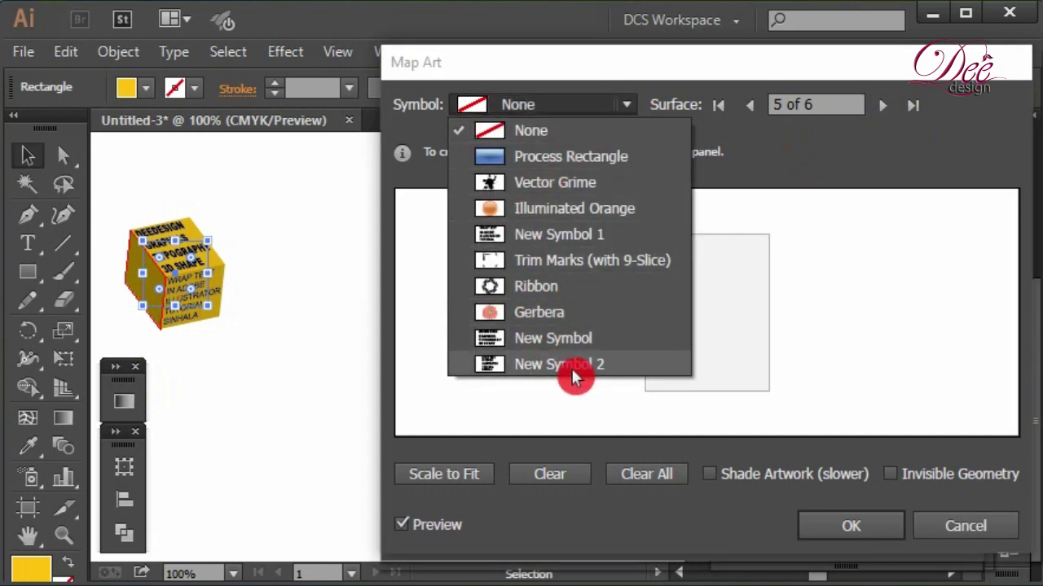
pyautogui.click(604, 234)
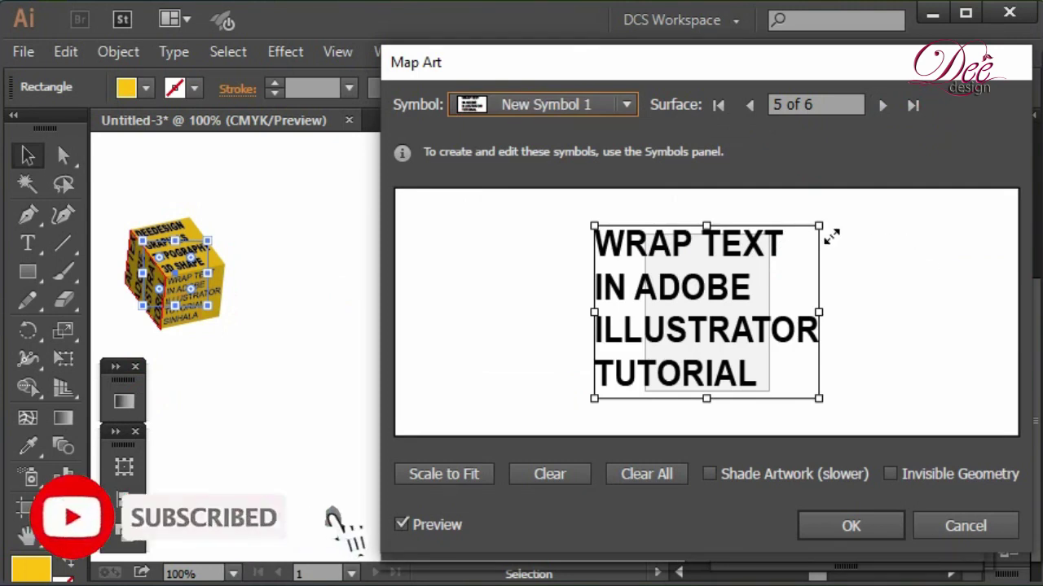
# - Scale and position the symbol on surface 5, rotate it 90° vertically, and confirm Map Art
pyautogui.moveTo(818, 227)
pyautogui.mouseDown()
pyautogui.moveTo(769, 265)
pyautogui.moveTo(716, 252)
pyautogui.mouseUp()
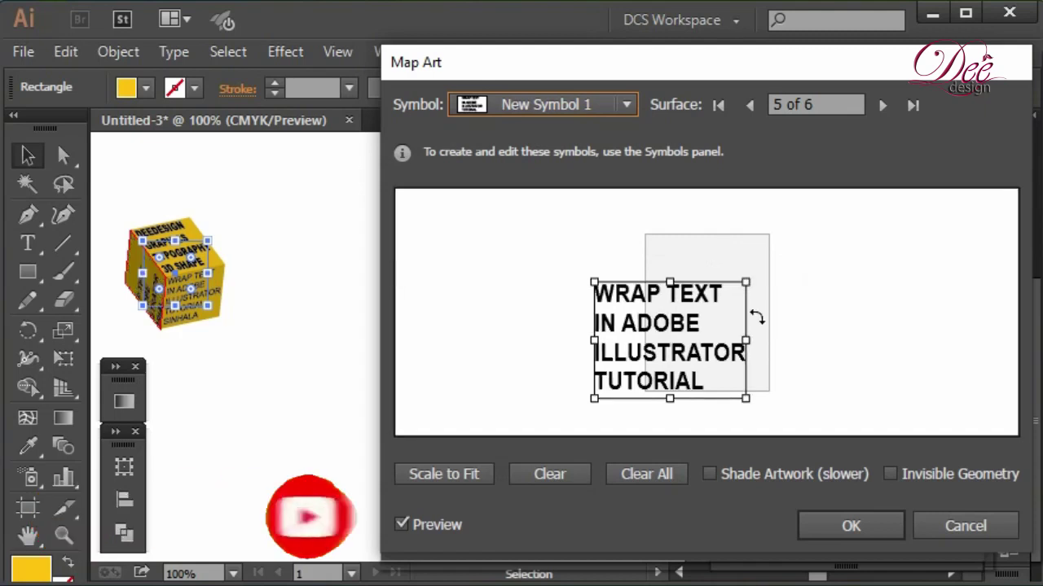
pyautogui.moveTo(689, 350); pyautogui.dragTo(748, 324)
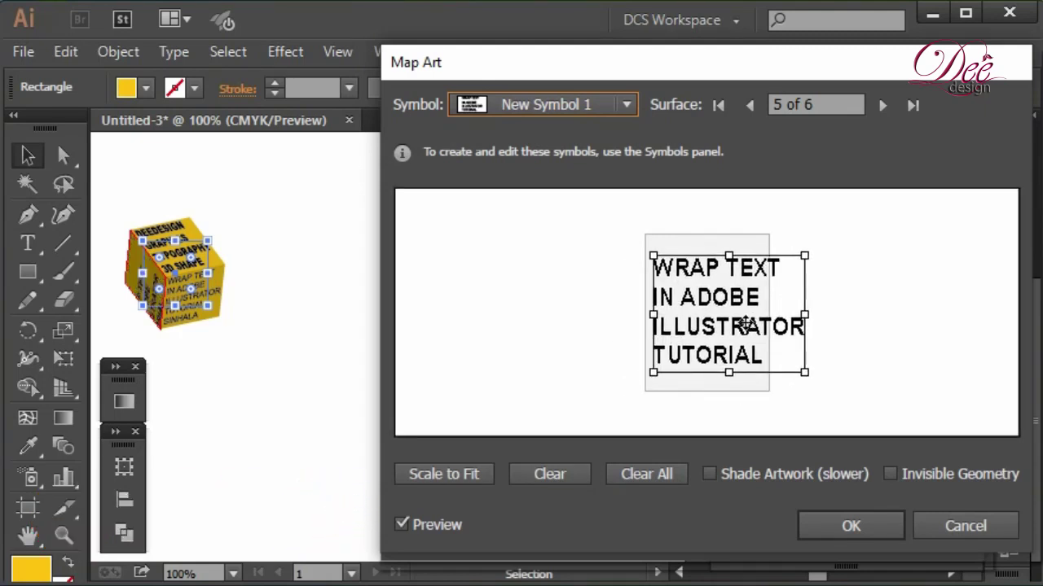
pyautogui.moveTo(705, 295); pyautogui.dragTo(702, 282)
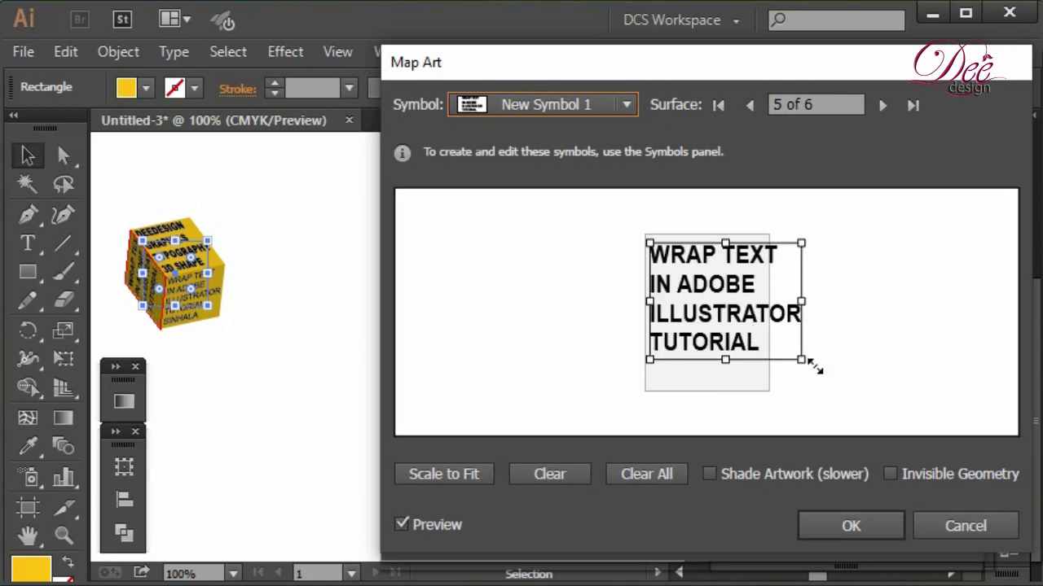
pyautogui.moveTo(801, 359); pyautogui.dragTo(774, 344)
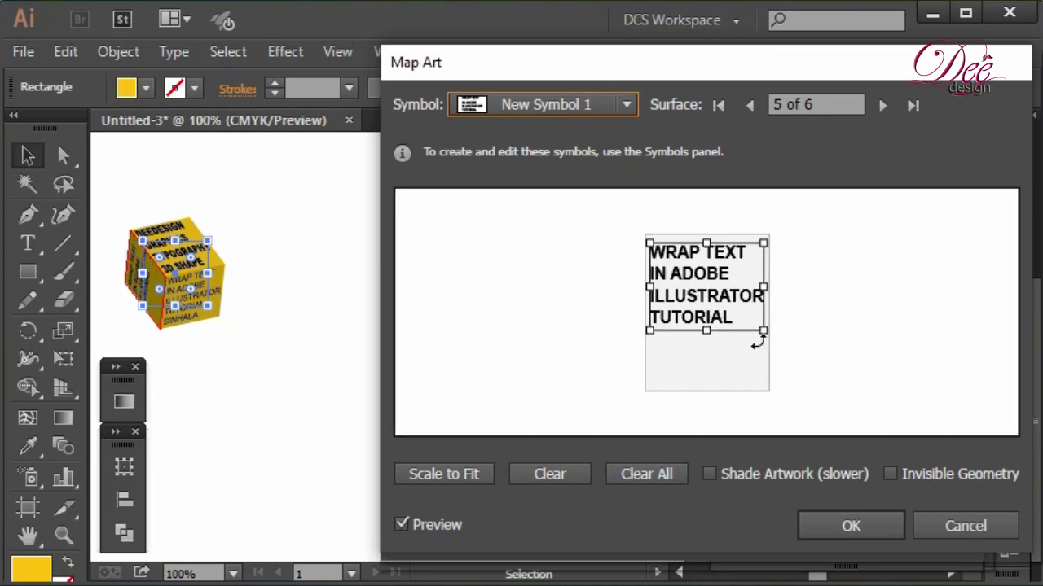
pyautogui.moveTo(707, 314)
pyautogui.mouseDown()
pyautogui.moveTo(714, 344)
pyautogui.moveTo(714, 327)
pyautogui.mouseUp()
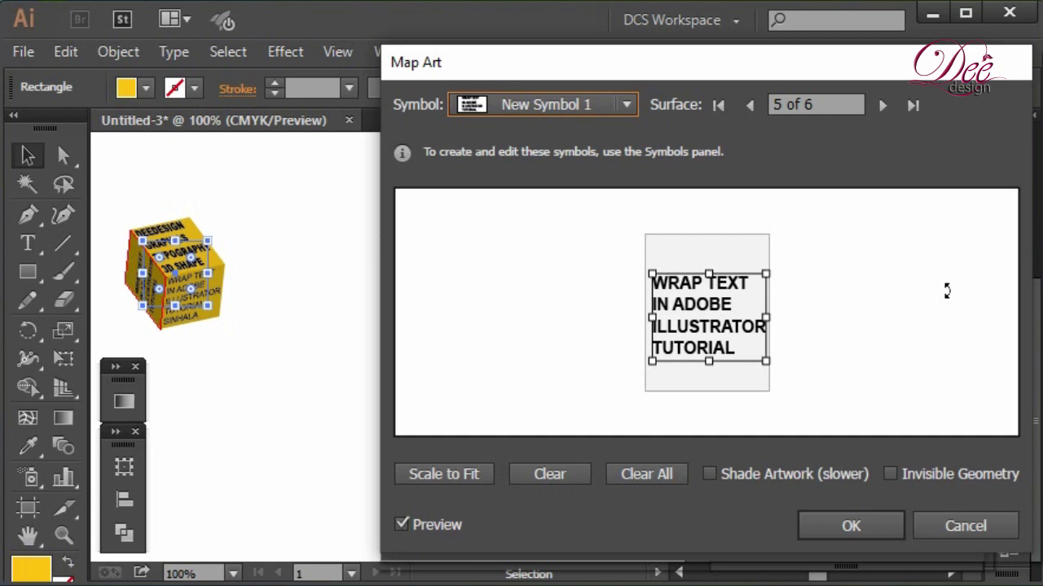
pyautogui.moveTo(781, 271)
pyautogui.mouseDown()
pyautogui.moveTo(790, 344)
pyautogui.moveTo(779, 394)
pyautogui.mouseUp()
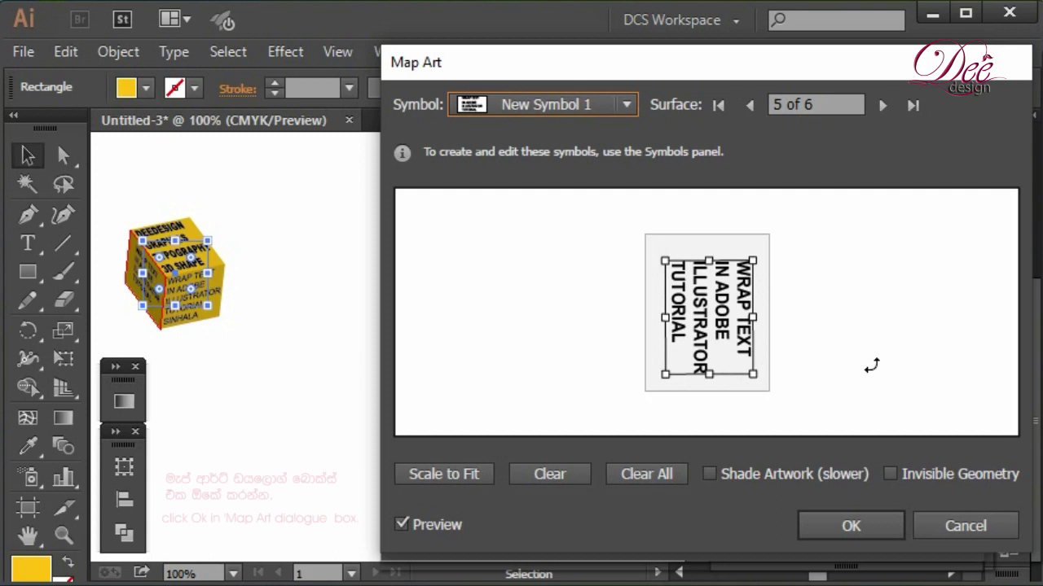
pyautogui.click(851, 541)
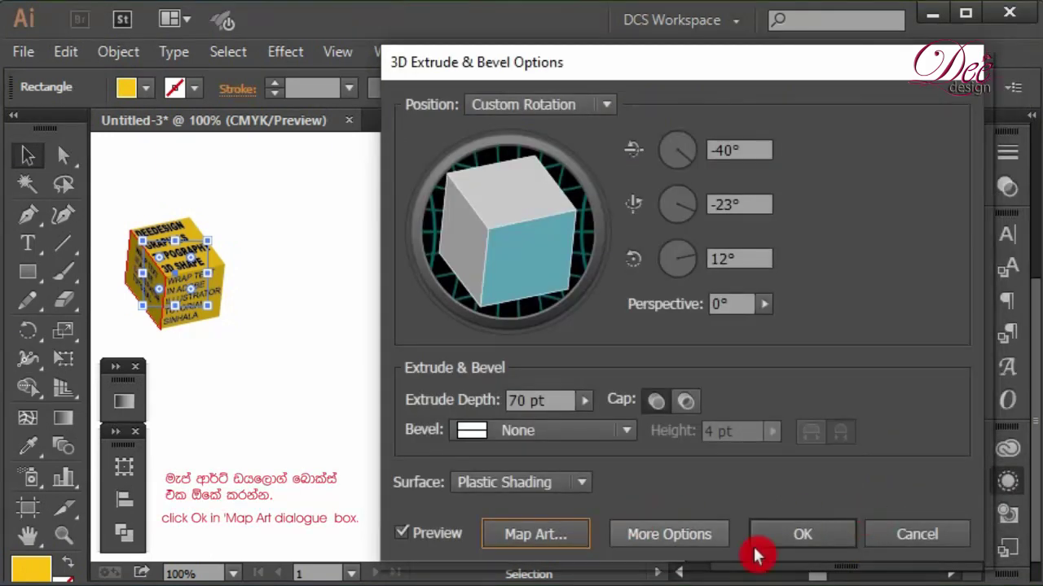
# - Apply the mapped 3D Extrude & Bevel effect and deselect the cube
pyautogui.click(818, 534)
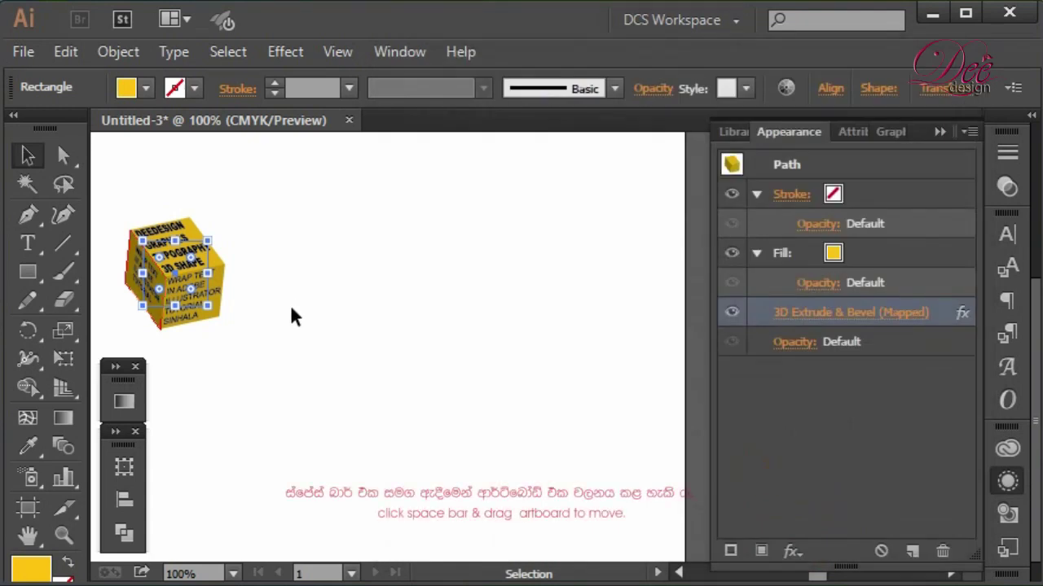
pyautogui.click(293, 316)
pyautogui.hotkey('ctrl', '+')
pyautogui.moveTo(220, 277); pyautogui.dragTo(497, 364)
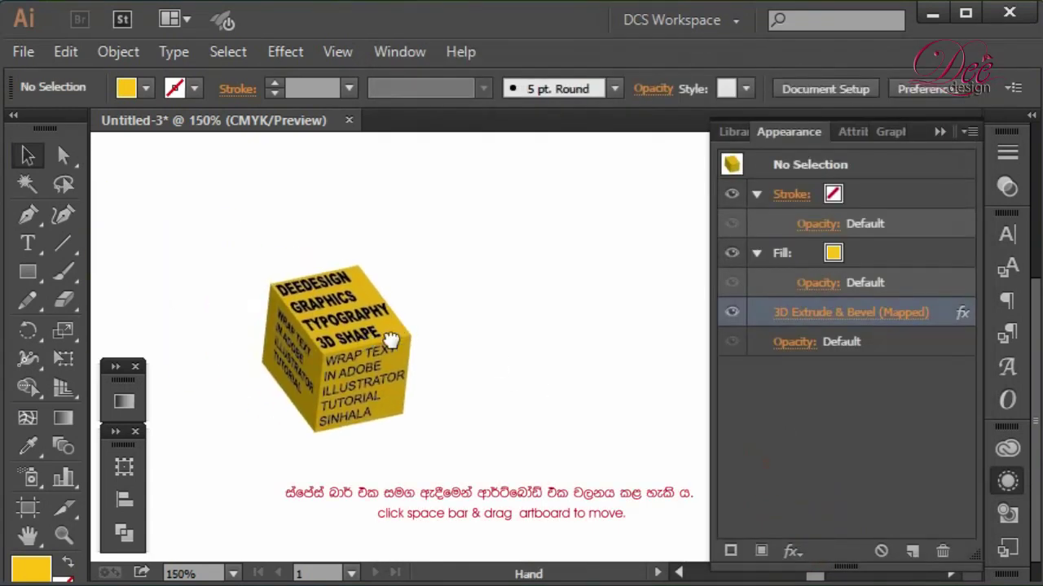
pyautogui.moveTo(383, 340); pyautogui.dragTo(427, 340)
# - Zoom to 300% and pan so the cube sits centered in the view
pyautogui.hotkey('ctrl', '+')
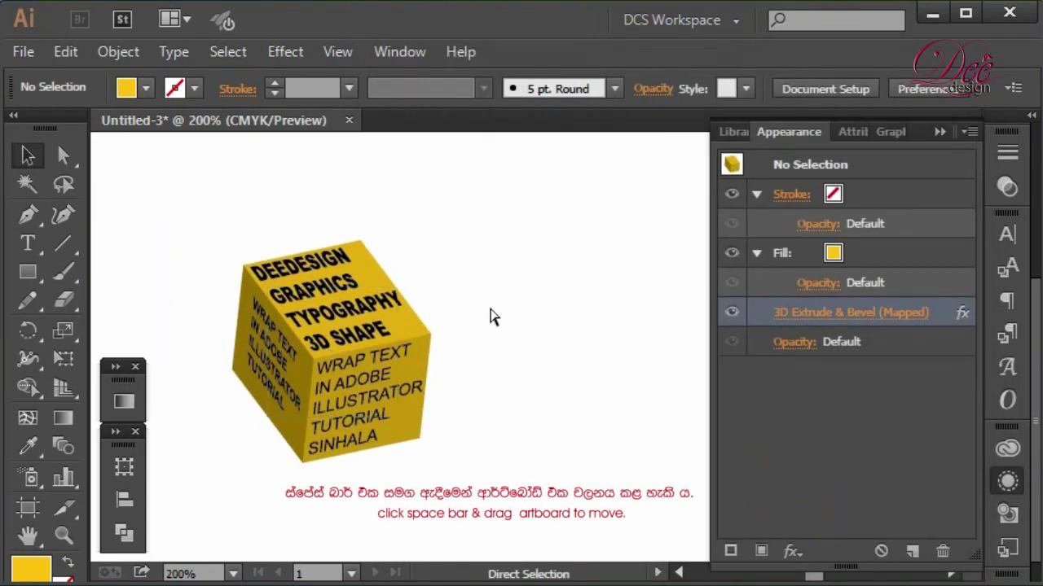
pyautogui.hotkey('ctrl', '+')
pyautogui.moveTo(285, 347)
pyautogui.mouseDown()
pyautogui.moveTo(391, 372)
pyautogui.moveTo(478, 346)
pyautogui.mouseUp()
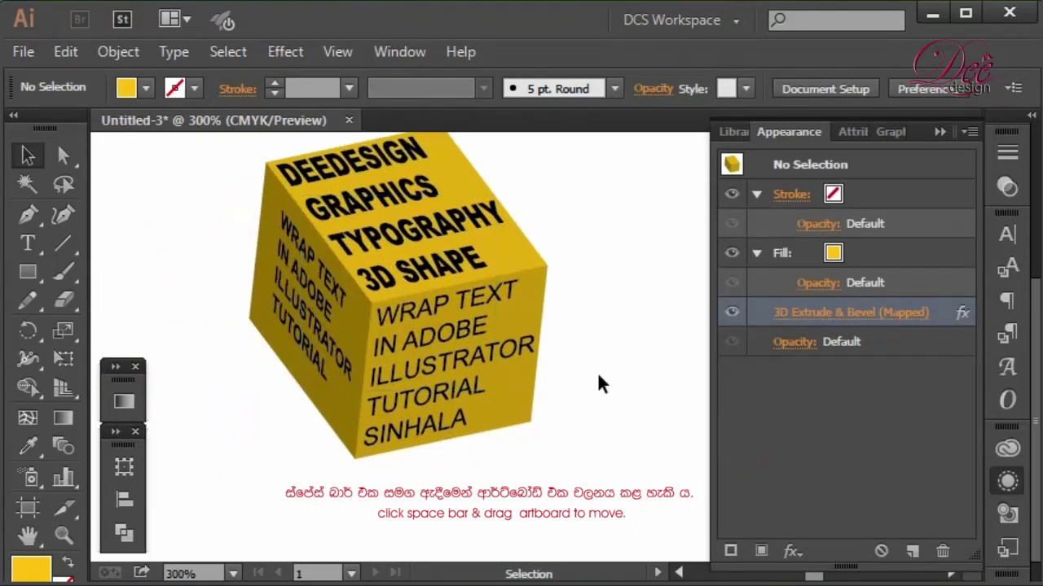
pyautogui.moveTo(493, 304); pyautogui.dragTo(475, 340)
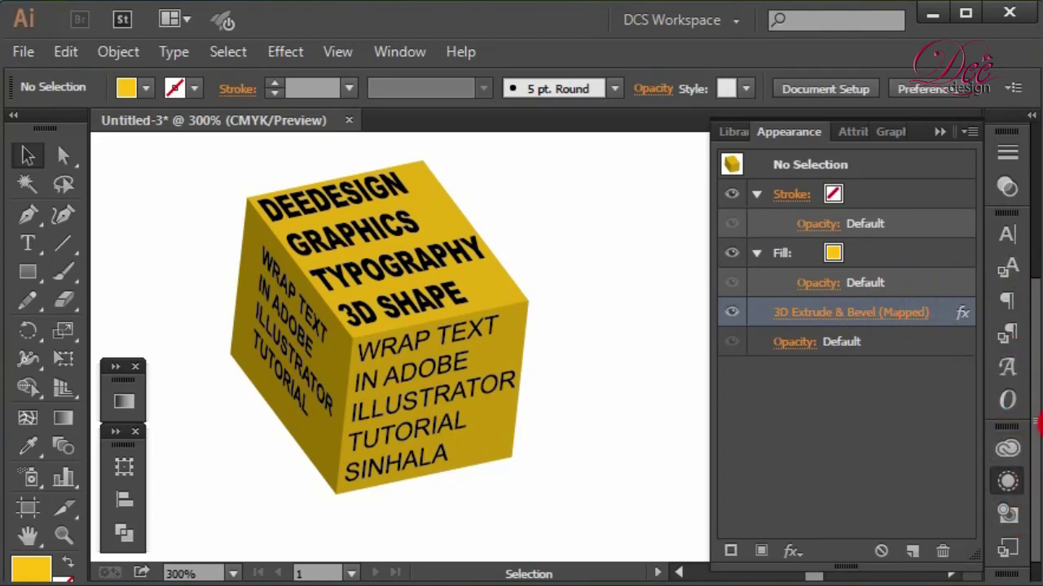
pyautogui.scroll(2, 1035, 407)
pyautogui.scroll(1, 1031, 359)
pyautogui.scroll(2, 1027, 318)
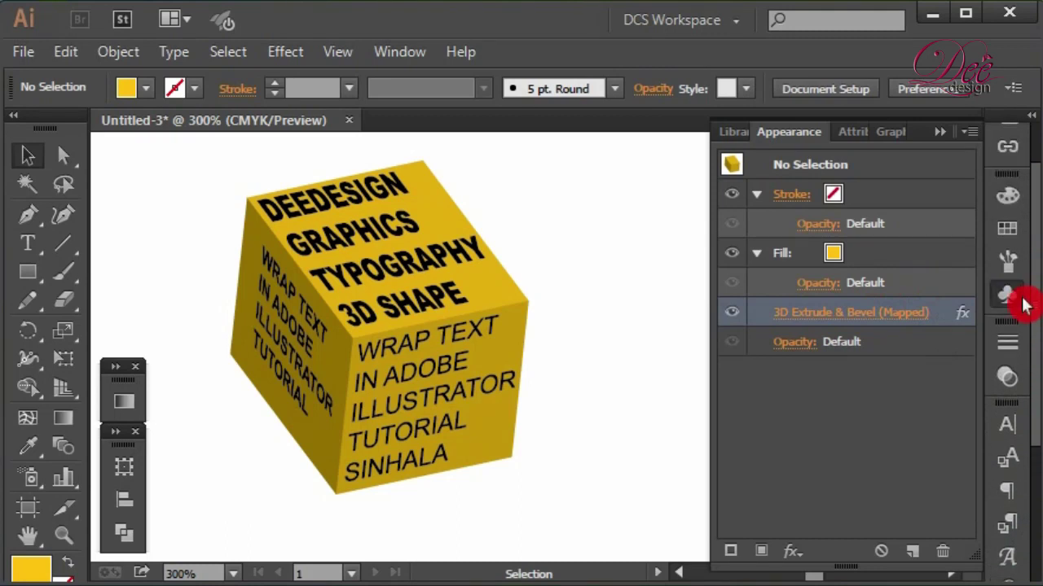
# - Open the DEEDESIGN symbol for editing and reduce the TYPOGRAPHY line's font size
pyautogui.click(1018, 299)
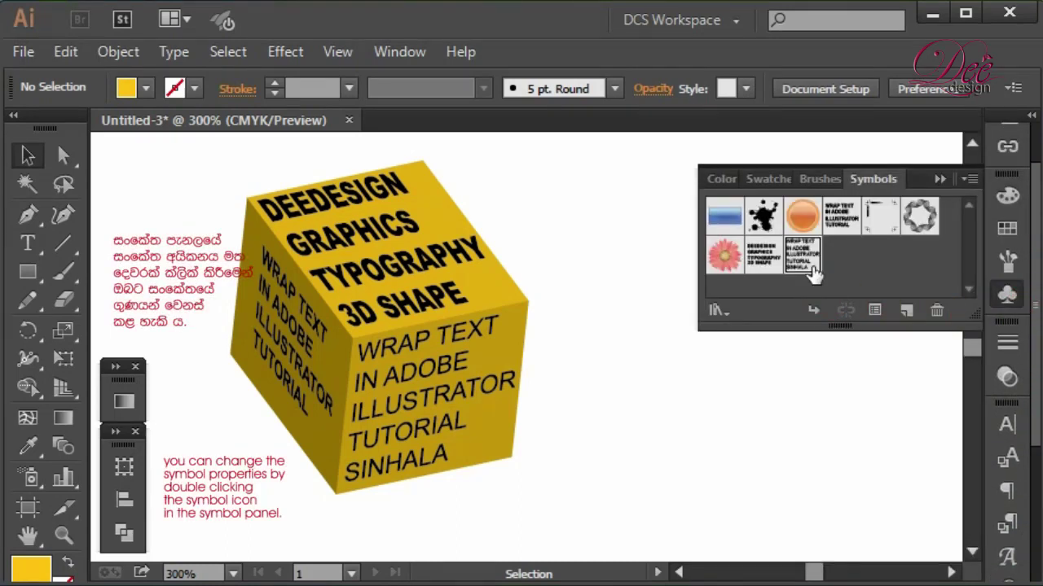
pyautogui.click(774, 266)
pyautogui.doubleClick(774, 266)
pyautogui.doubleClick(603, 387)
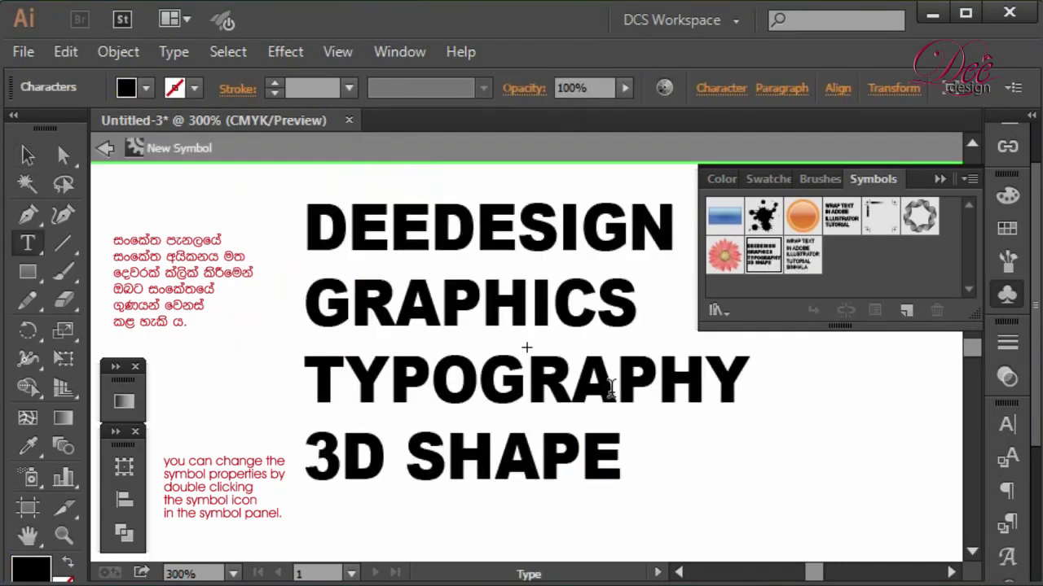
pyautogui.click(1007, 424)
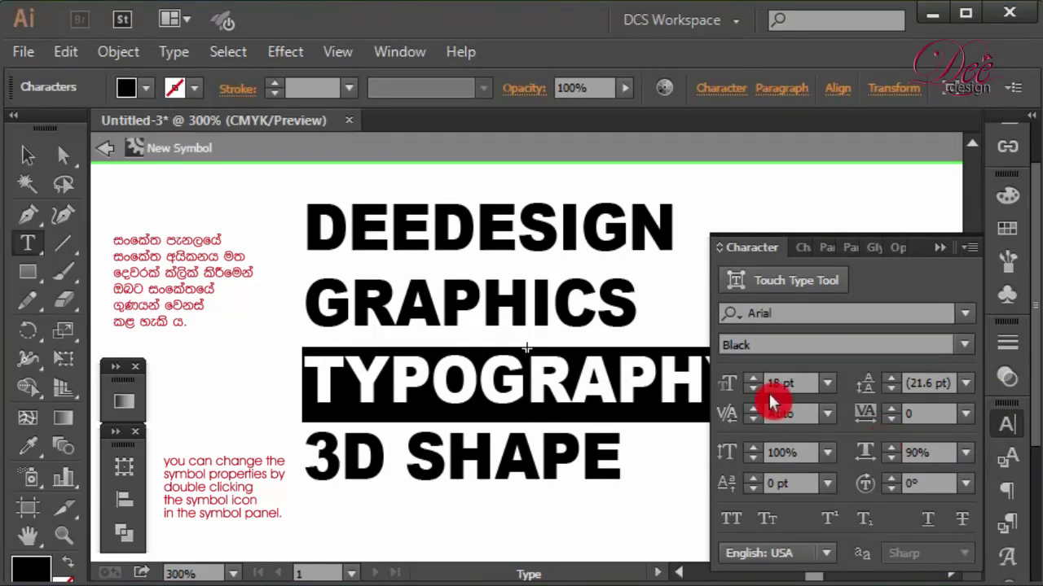
pyautogui.press('Down')
pyautogui.press('Down')
pyautogui.press('Down')
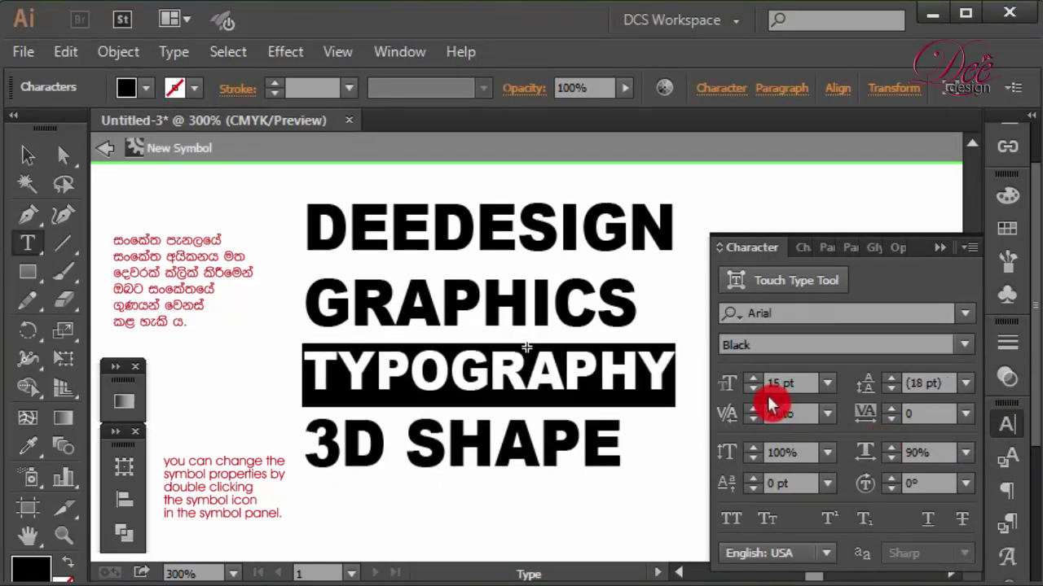
# - Give the GRAPHICS line 100% horizontal scale and about 18 pt leading
pyautogui.tripleClick(407, 290)
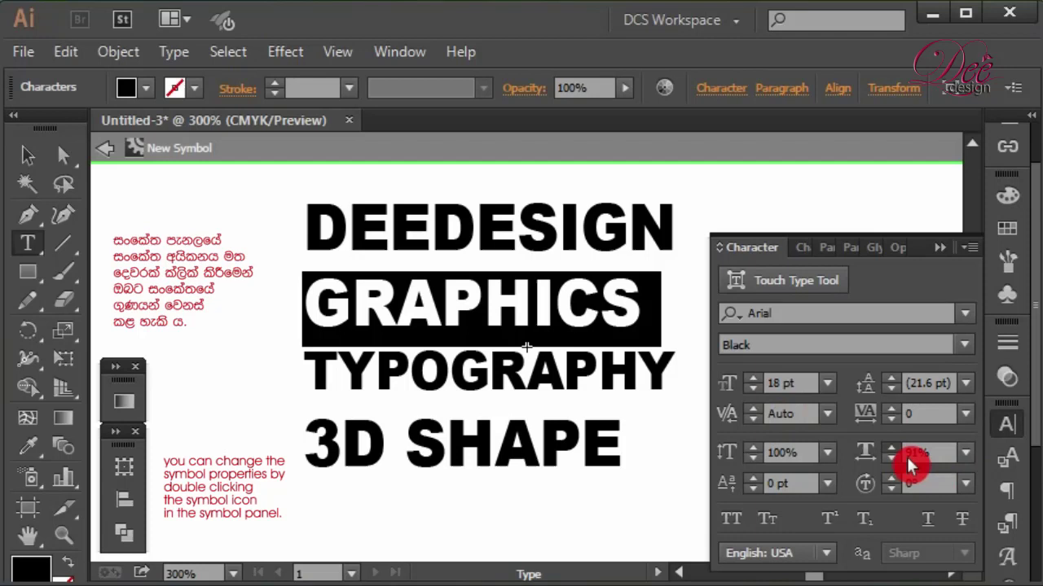
pyautogui.press('Up')
pyautogui.press('Up')
pyautogui.press('Up')
pyautogui.press('Up')
pyautogui.press('Up')
pyautogui.press('Up')
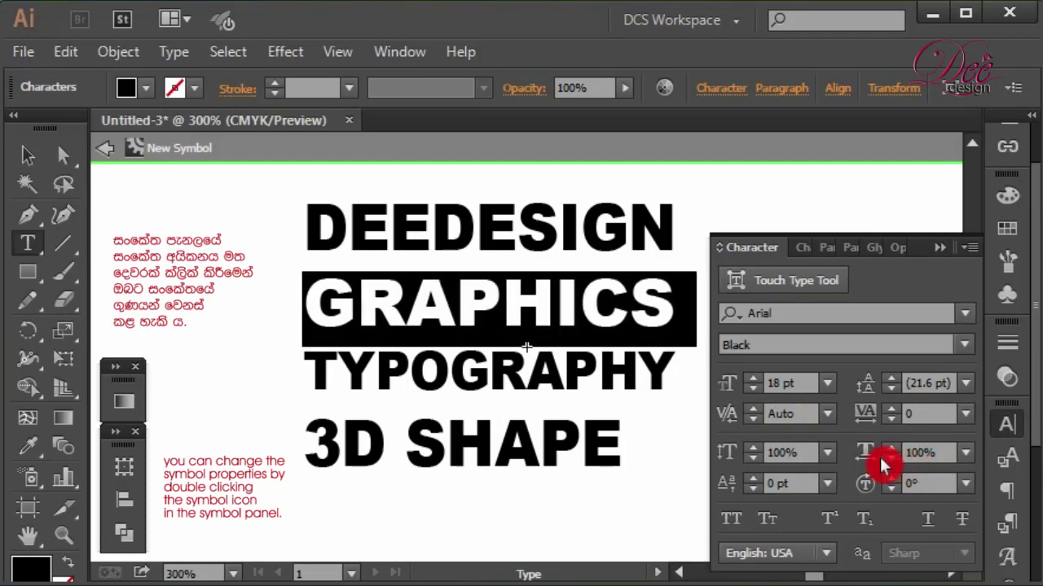
pyautogui.click(908, 408)
pyautogui.write('18')
pyautogui.press('Return')
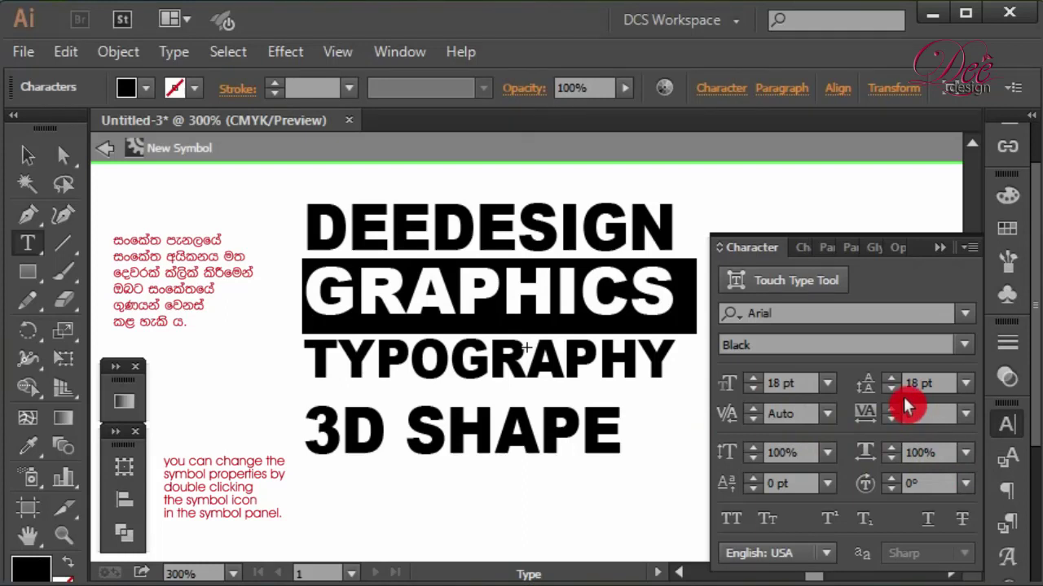
pyautogui.press('Down')
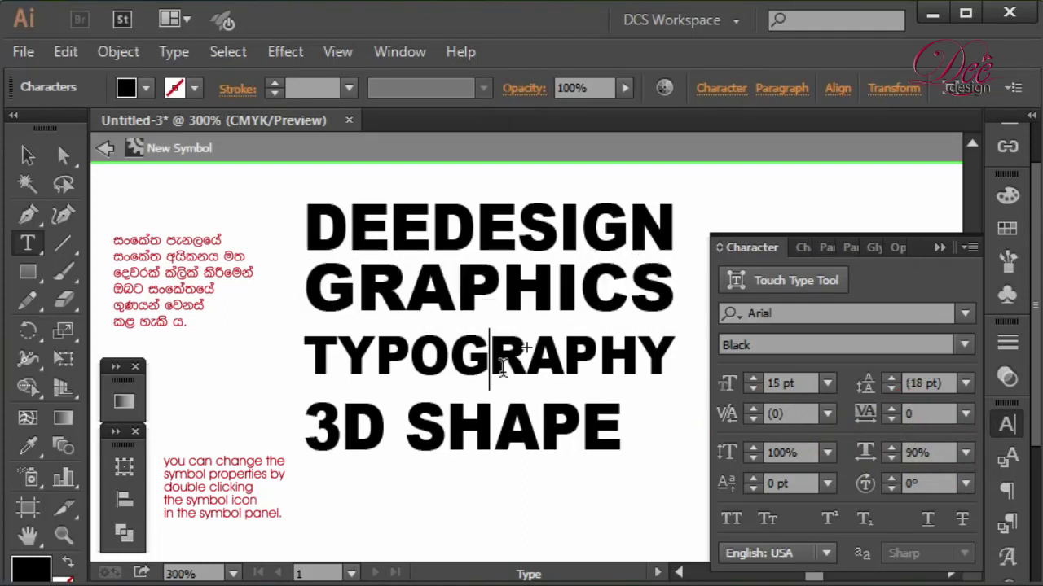
# - Set the TYPOGRAPHY line to 13 pt with 20 pt leading
pyautogui.tripleClick(495, 350)
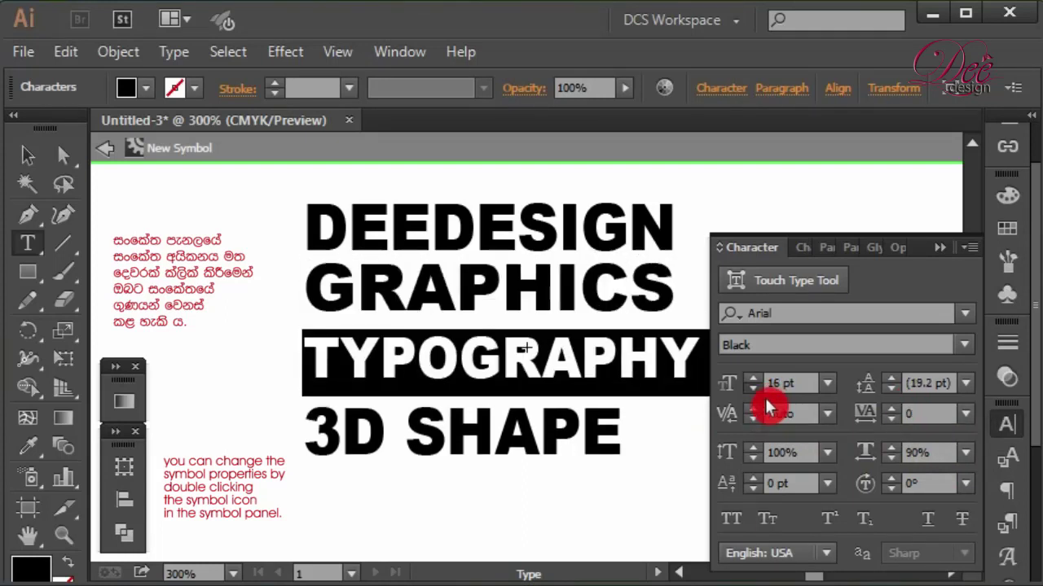
pyautogui.click(764, 398)
pyautogui.click(764, 398)
pyautogui.click(764, 397)
pyautogui.click(892, 379)
pyautogui.click(893, 379)
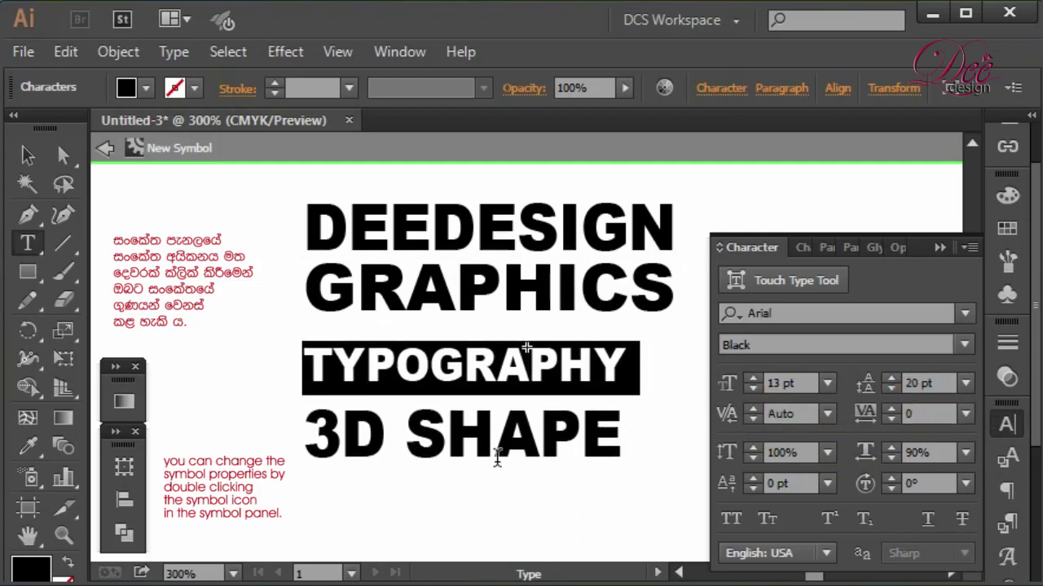
# - Tighten the 3D SHAPE line to 16 pt leading and exit symbol isolation mode
pyautogui.tripleClick(497, 458)
pyautogui.click(905, 394)
pyautogui.click(905, 394)
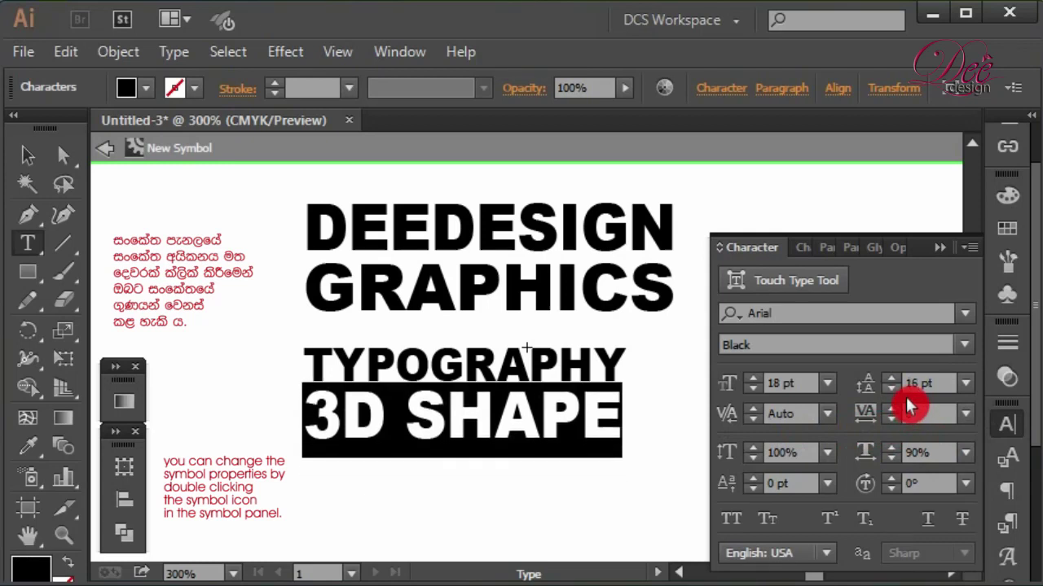
pyautogui.click(531, 359)
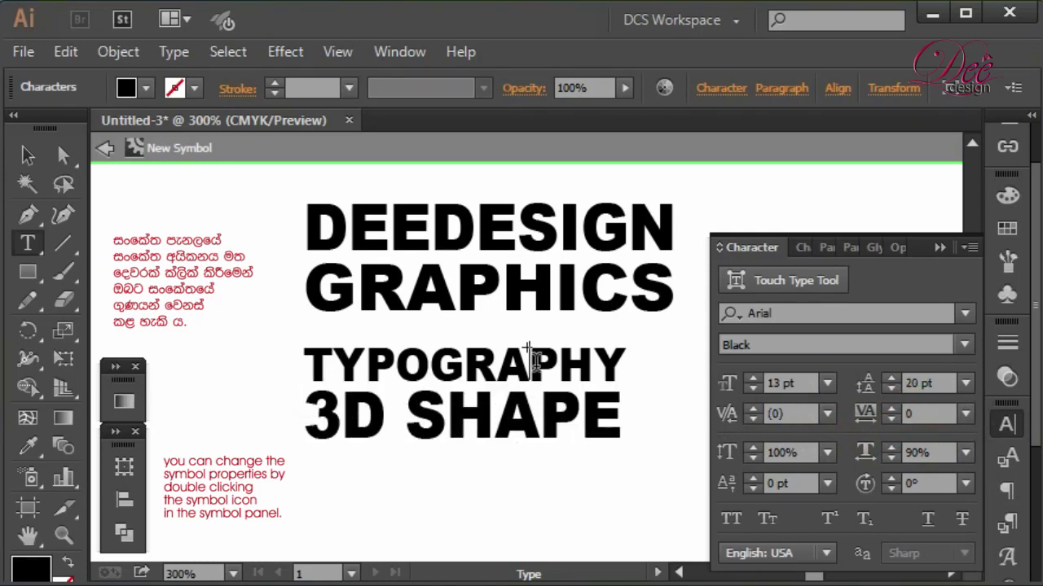
pyautogui.tripleClick(529, 358)
pyautogui.click(905, 385)
pyautogui.press('Escape')
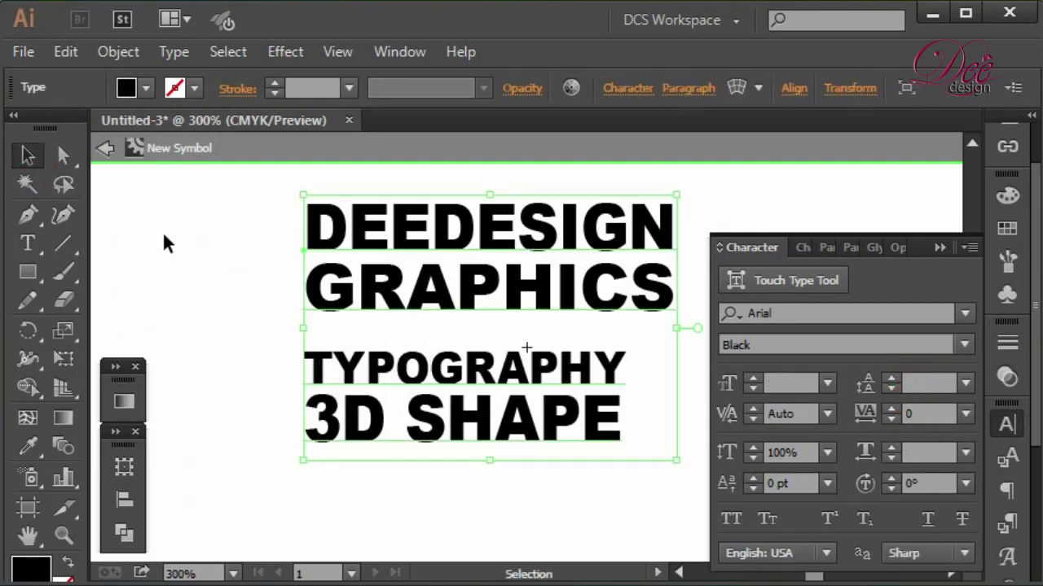
pyautogui.doubleClick(147, 233)
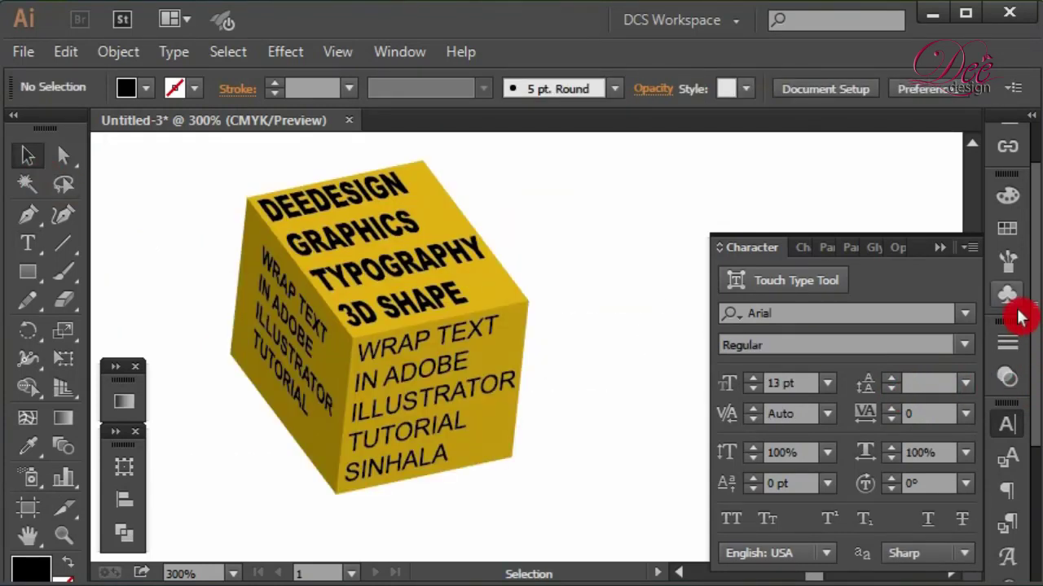
# - Select the cube and inspect its 3D Extrude & Bevel (Mapped) settings, cancelling without changes
pyautogui.click(1010, 300)
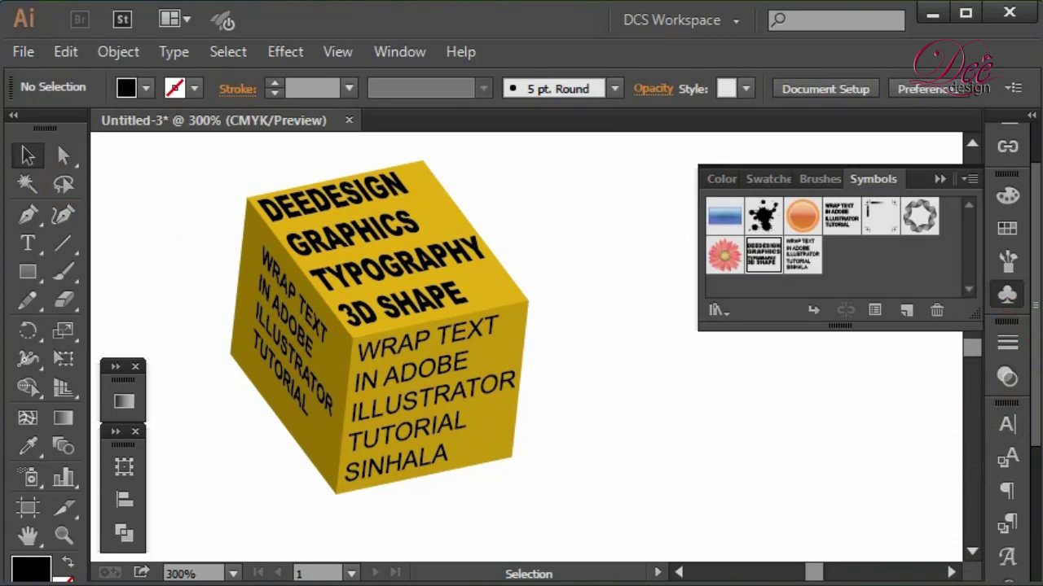
pyautogui.click(471, 362)
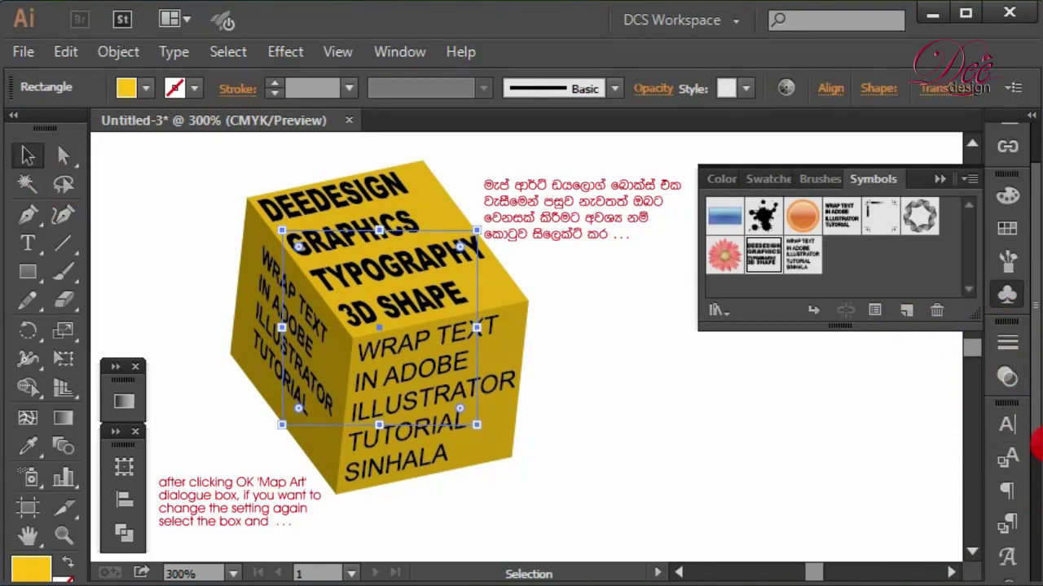
pyautogui.scroll(-2, 1034, 444)
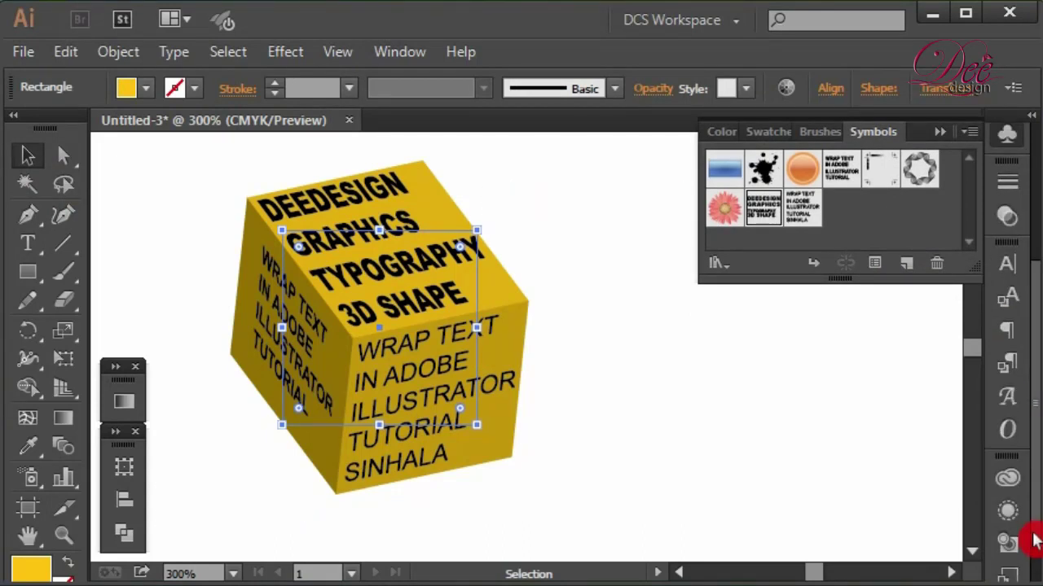
pyautogui.click(1010, 514)
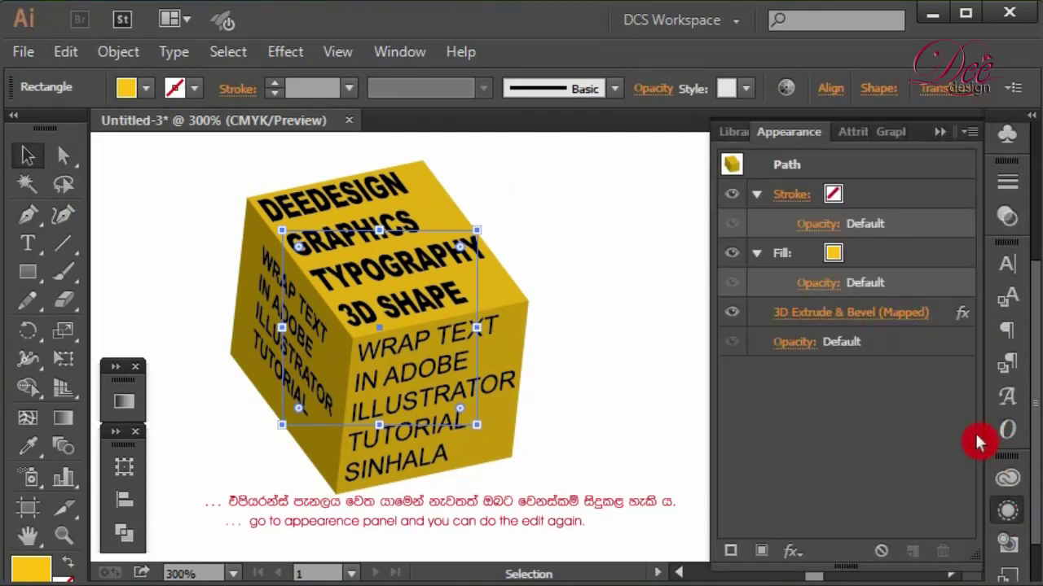
pyautogui.click(856, 320)
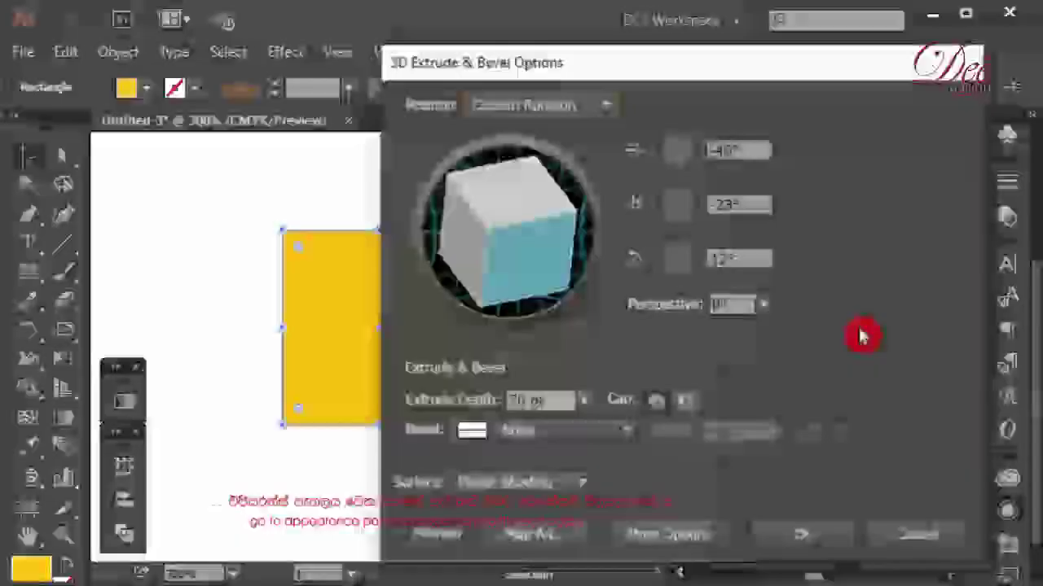
pyautogui.click(920, 541)
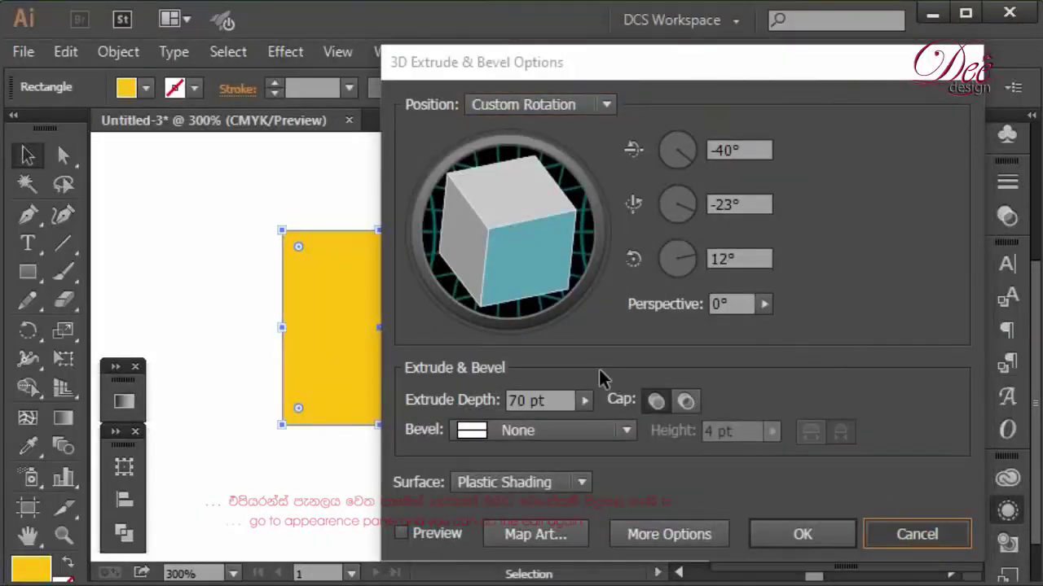
pyautogui.click(557, 358)
pyautogui.moveTo(586, 380); pyautogui.dragTo(416, 381)
pyautogui.click(243, 330)
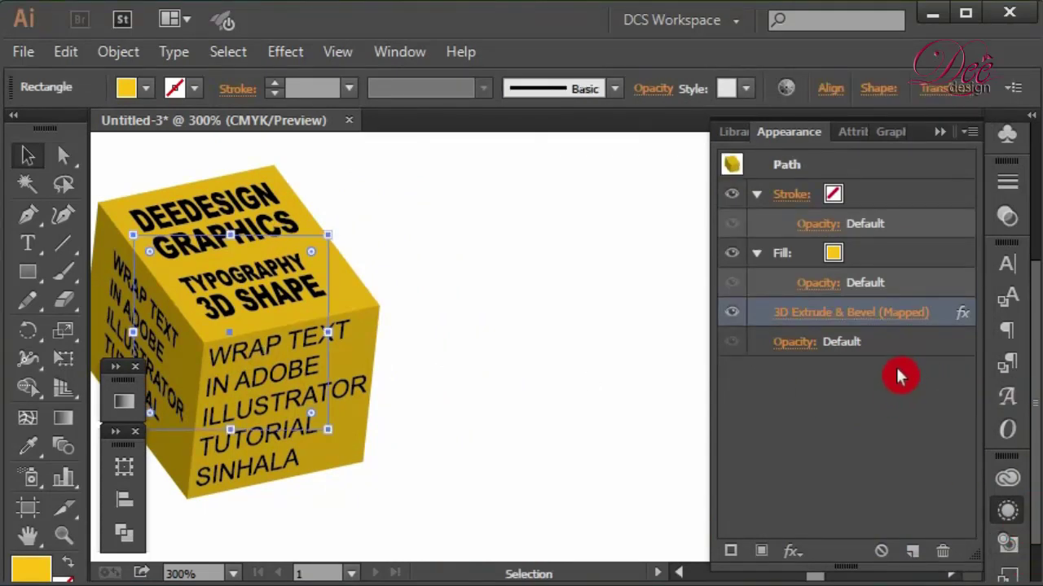
# - Open the cube's 3D Extrude & Bevel options with preview and go to Map Art surface 6
pyautogui.click(879, 315)
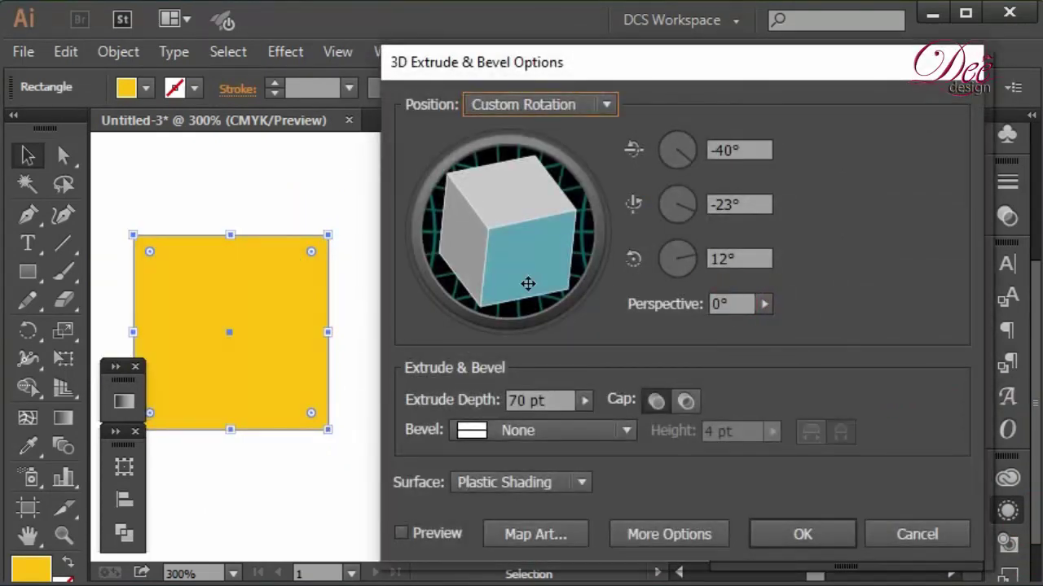
pyautogui.click(448, 536)
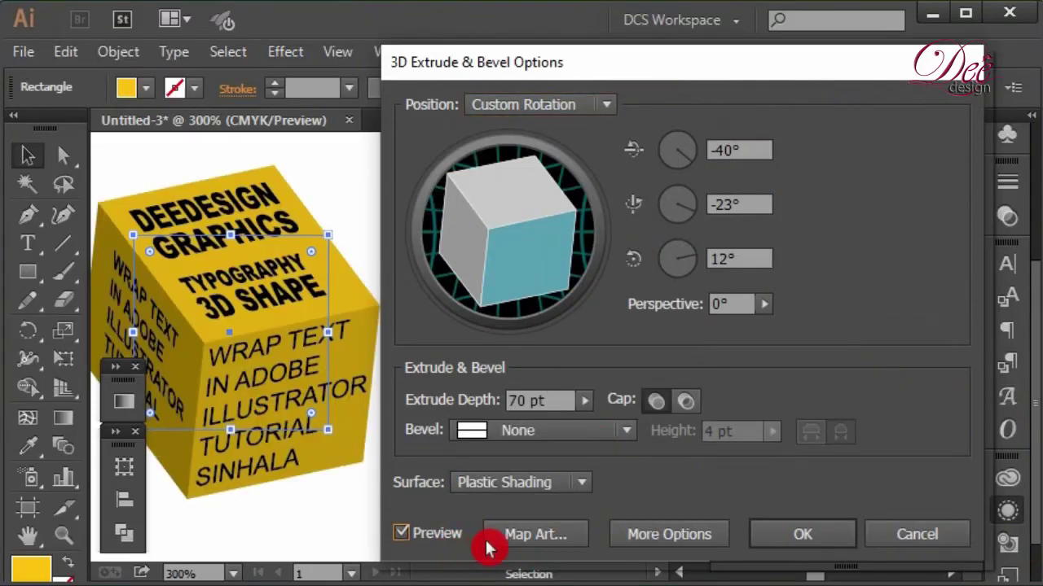
pyautogui.click(531, 537)
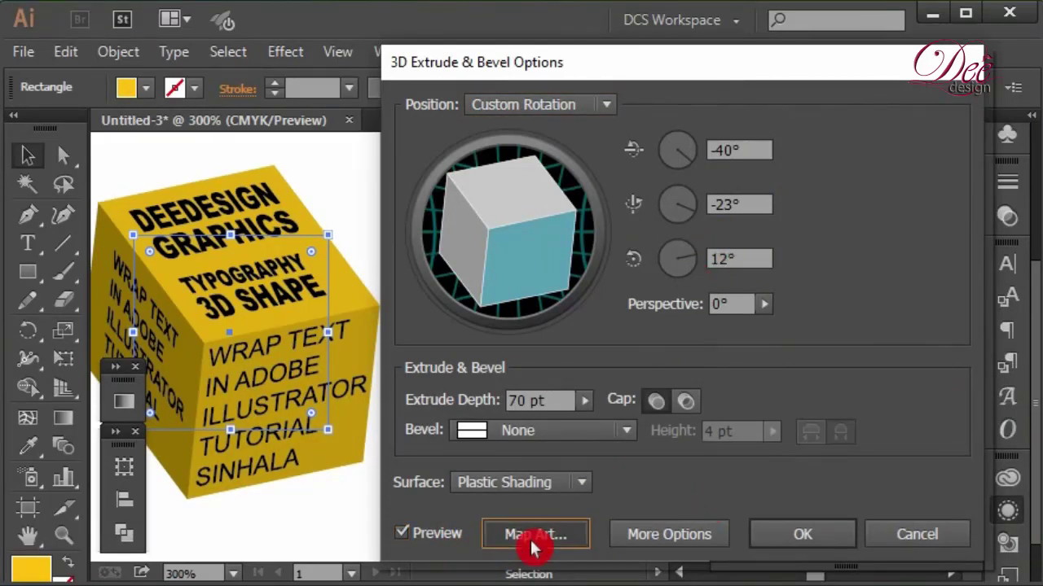
pyautogui.click(885, 107)
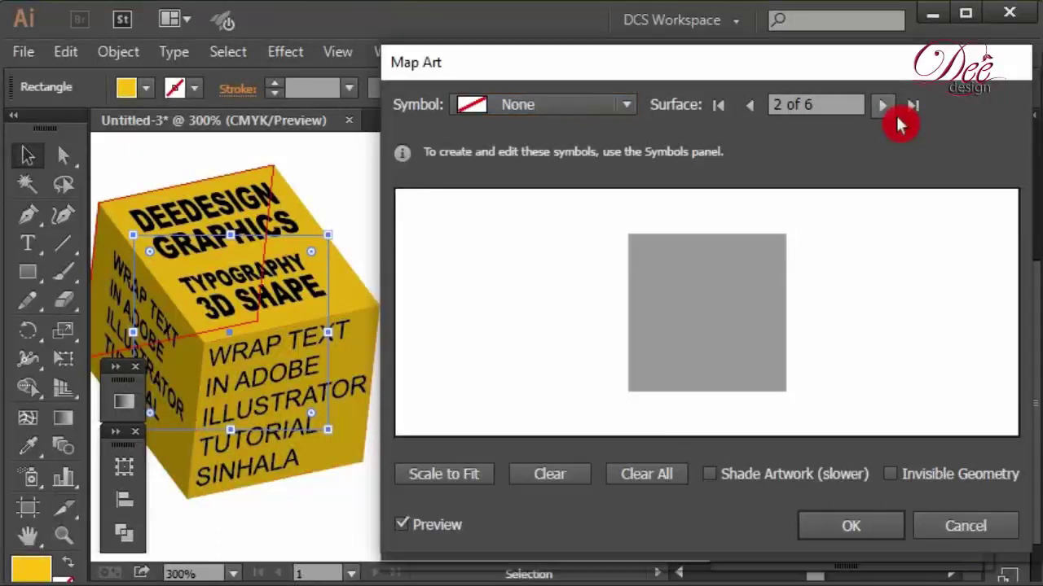
pyautogui.click(896, 114)
pyautogui.click(896, 114)
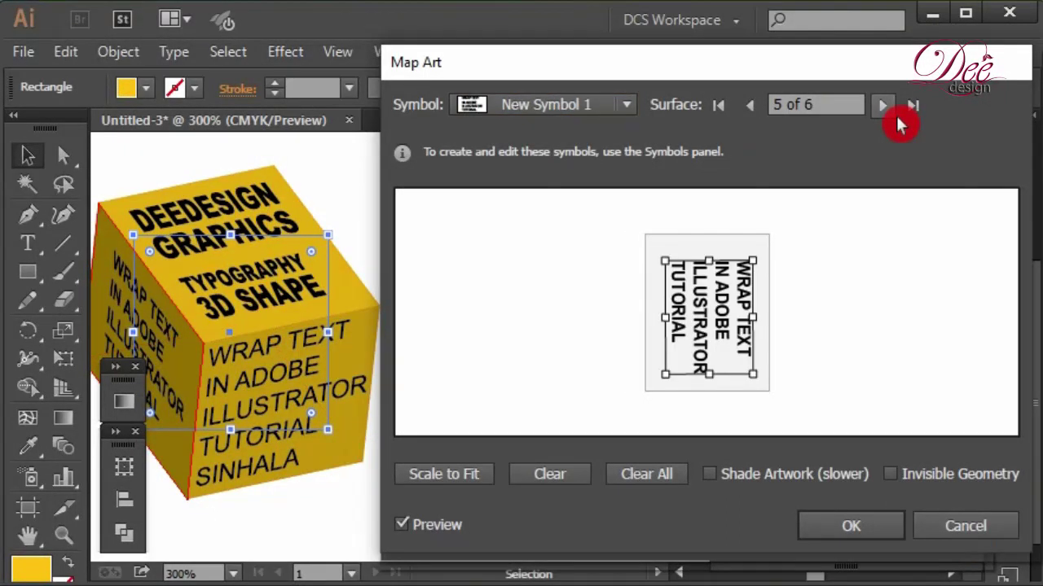
pyautogui.click(896, 114)
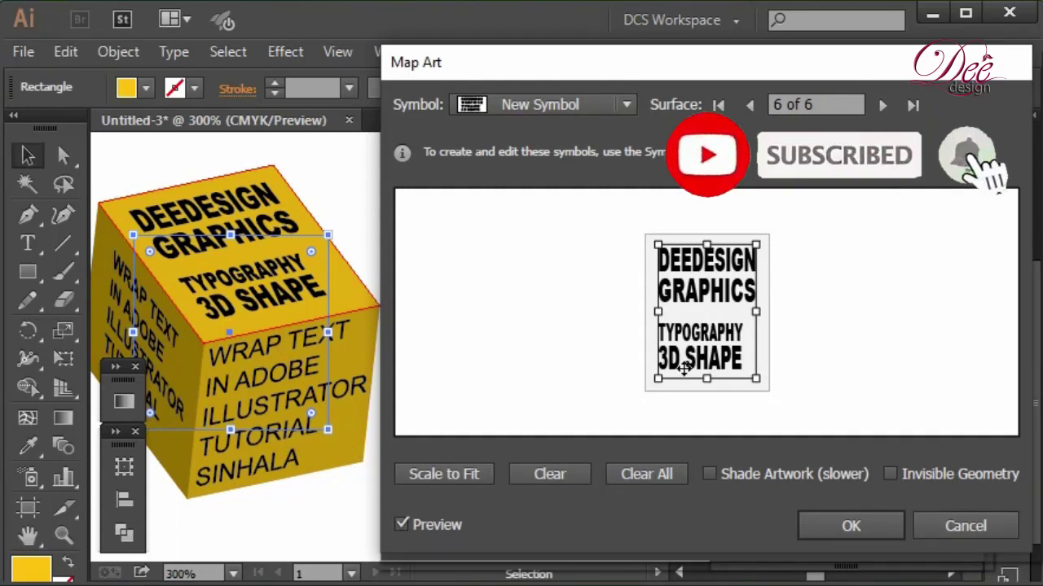
# - Enlarge the DEEDESIGN GRAPHICS artwork on the top face and confirm Map Art and 3D options
pyautogui.moveTo(763, 318); pyautogui.dragTo(768, 321)
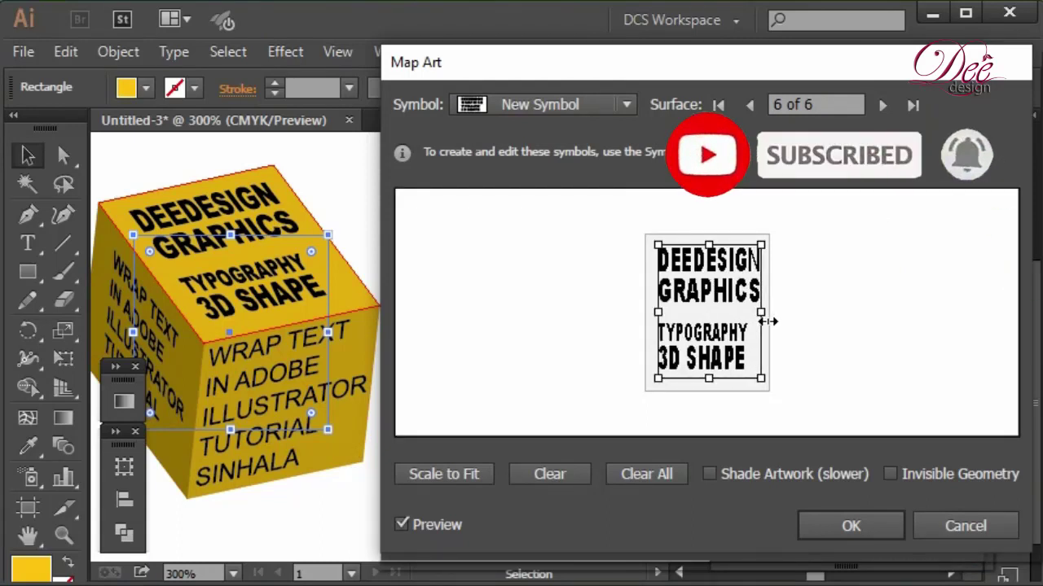
pyautogui.moveTo(666, 321); pyautogui.dragTo(661, 321)
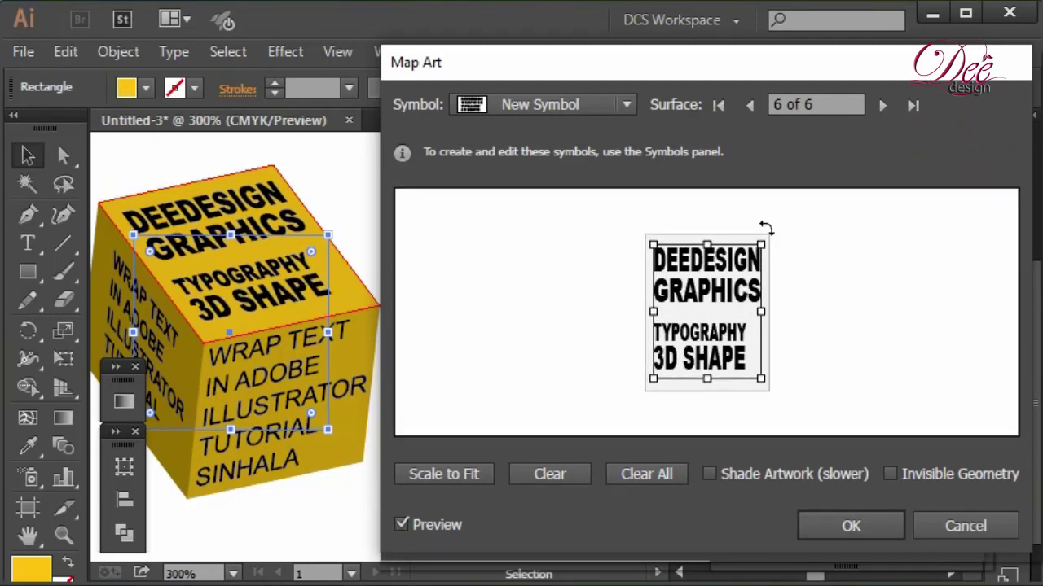
pyautogui.moveTo(718, 390); pyautogui.dragTo(719, 395)
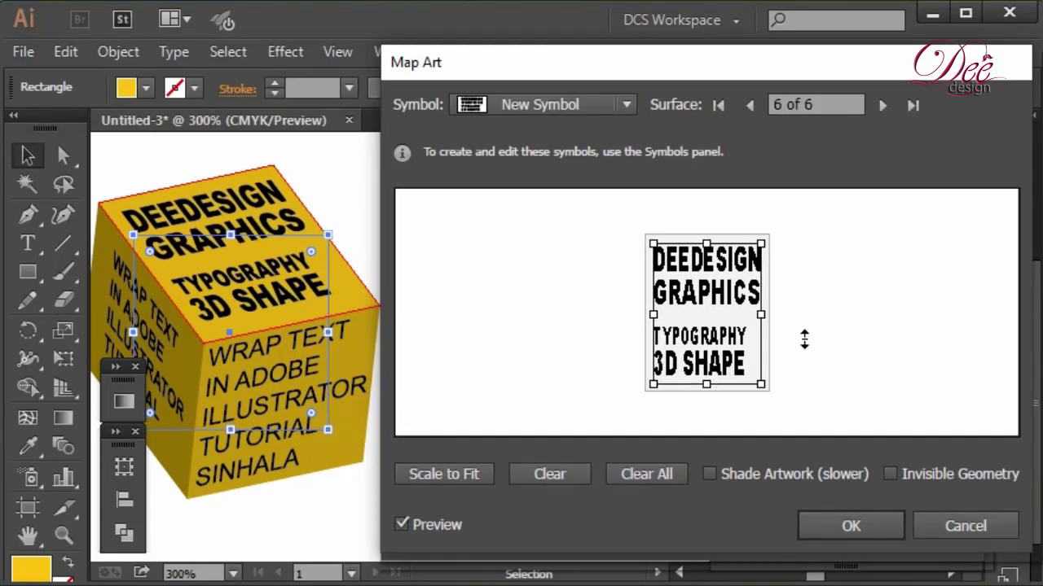
pyautogui.click(853, 539)
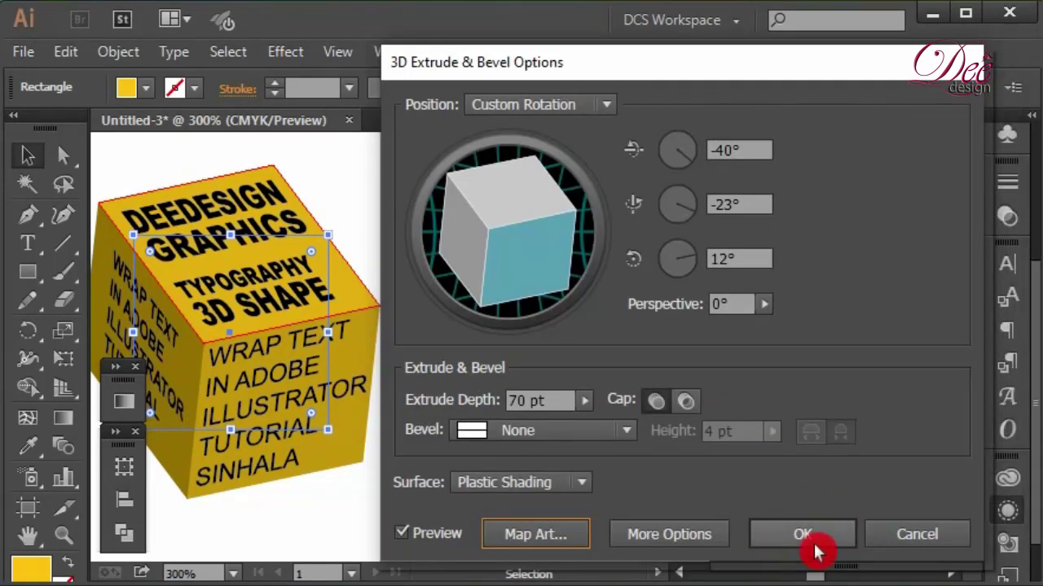
pyautogui.click(817, 552)
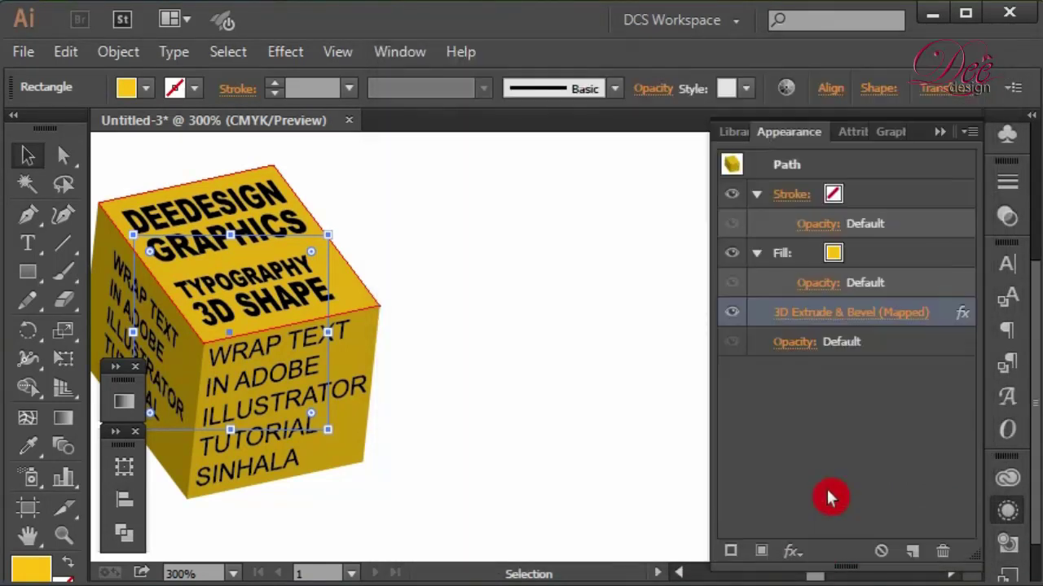
pyautogui.click(538, 405)
pyautogui.scroll(3, 1034, 334)
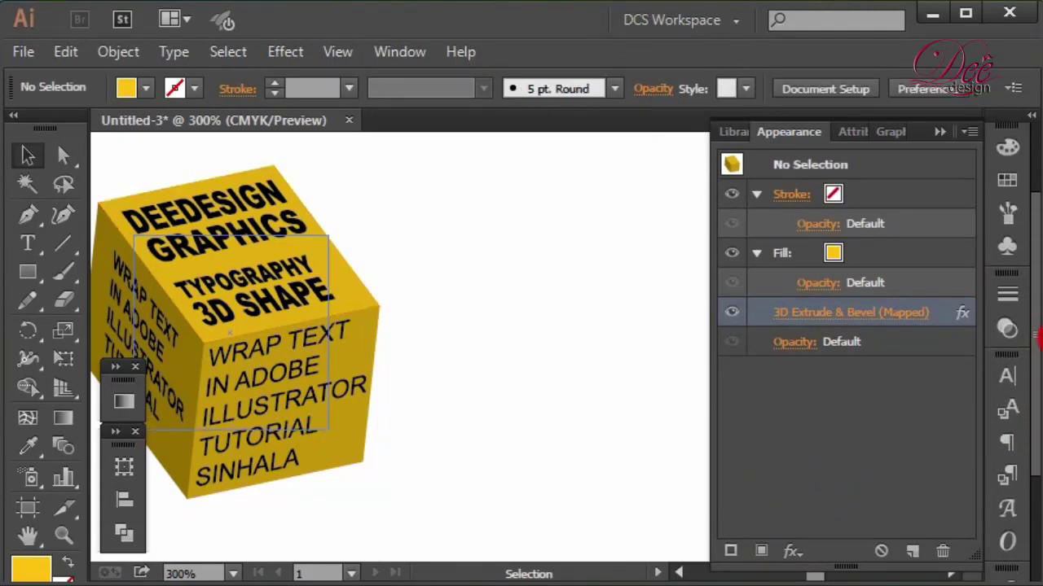
pyautogui.scroll(2, 1035, 334)
pyautogui.click(1008, 285)
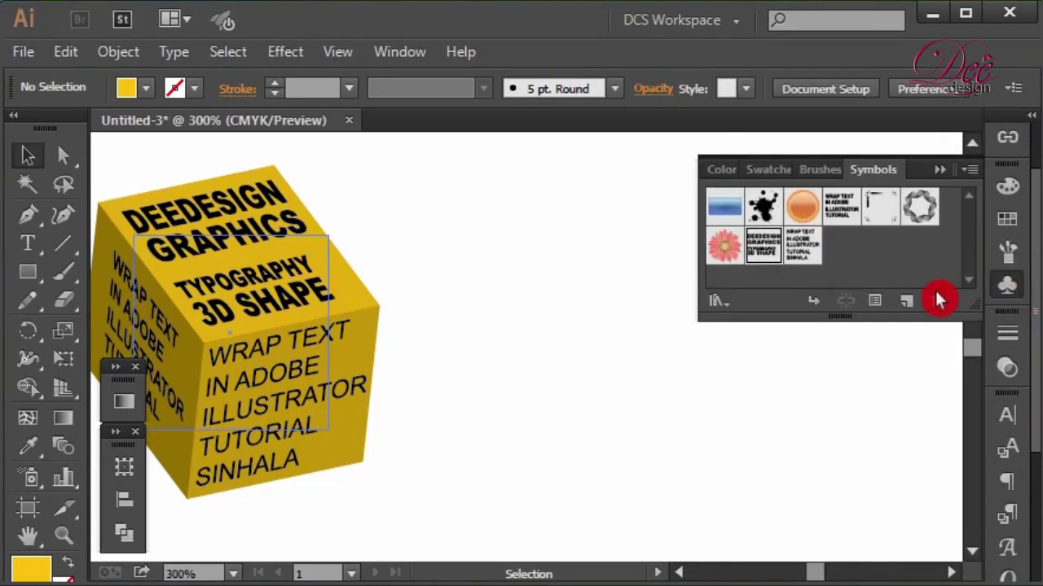
# - Open New Symbol 2 for editing and select its WRAP TEXT line
pyautogui.doubleClick(811, 254)
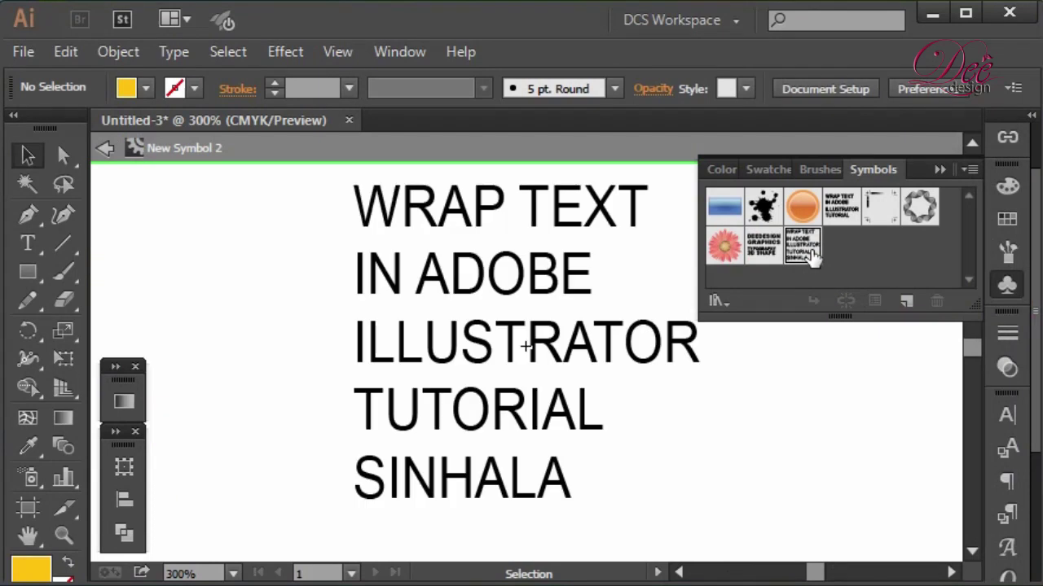
pyautogui.press('t')
pyautogui.tripleClick(422, 214)
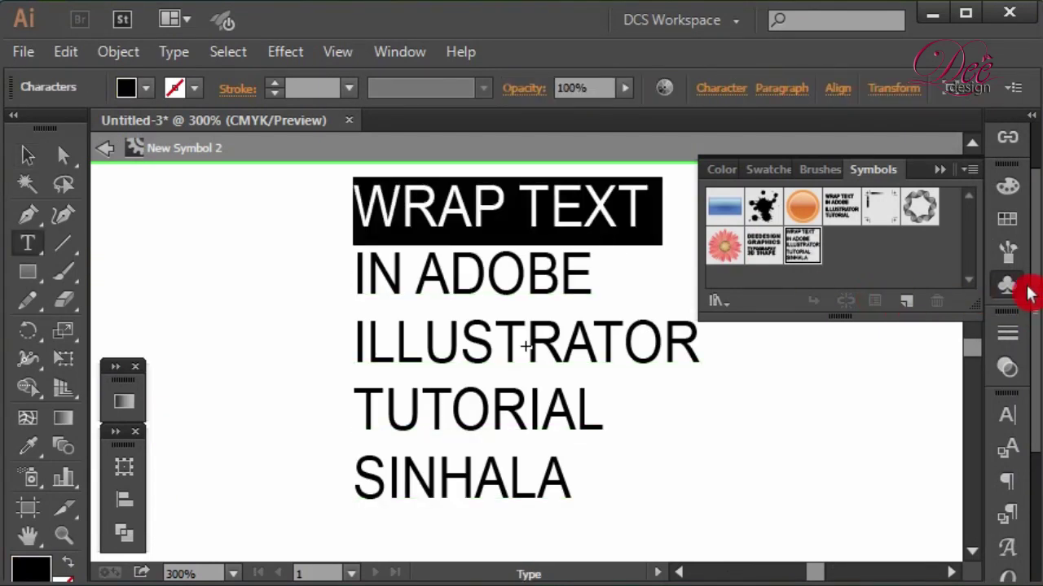
# - Color WRAP TEXT red (0 C, 100 M, 100 Y, 0 K), then select the IN ADOBE and ILLUSTRATOR lines
pyautogui.click(1014, 189)
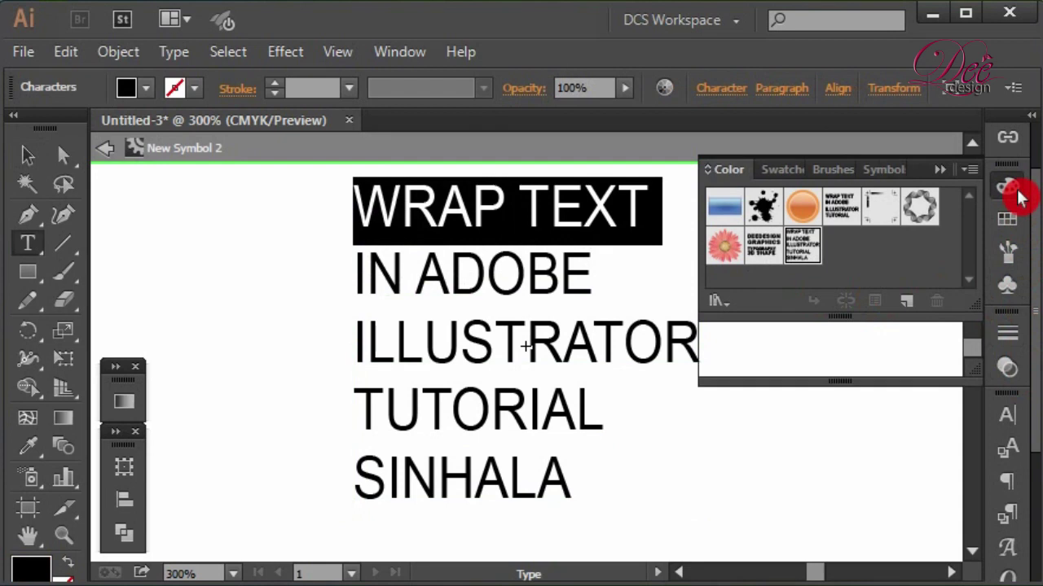
pyautogui.click(740, 321)
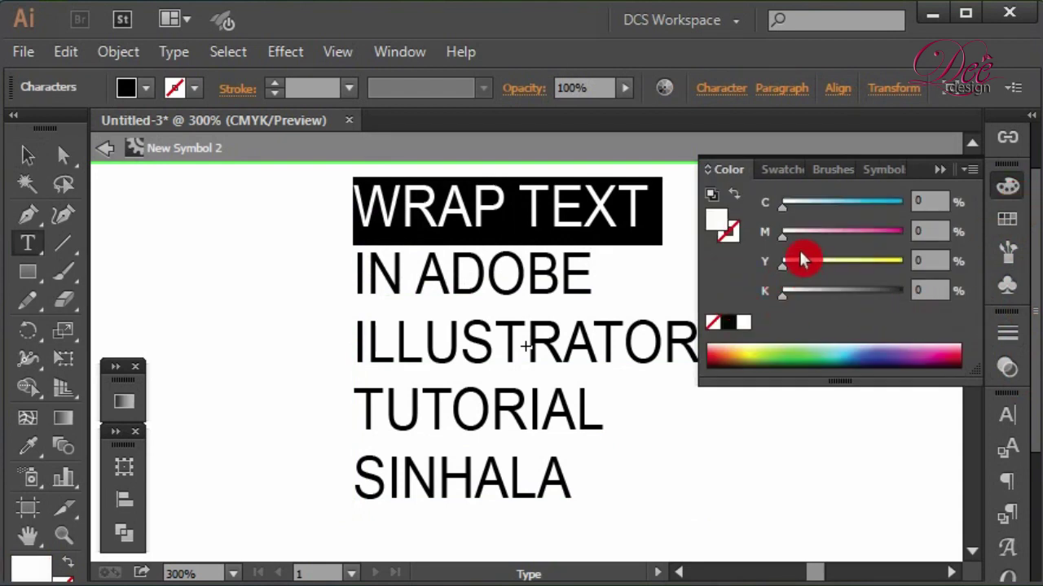
pyautogui.moveTo(793, 242); pyautogui.dragTo(1001, 251)
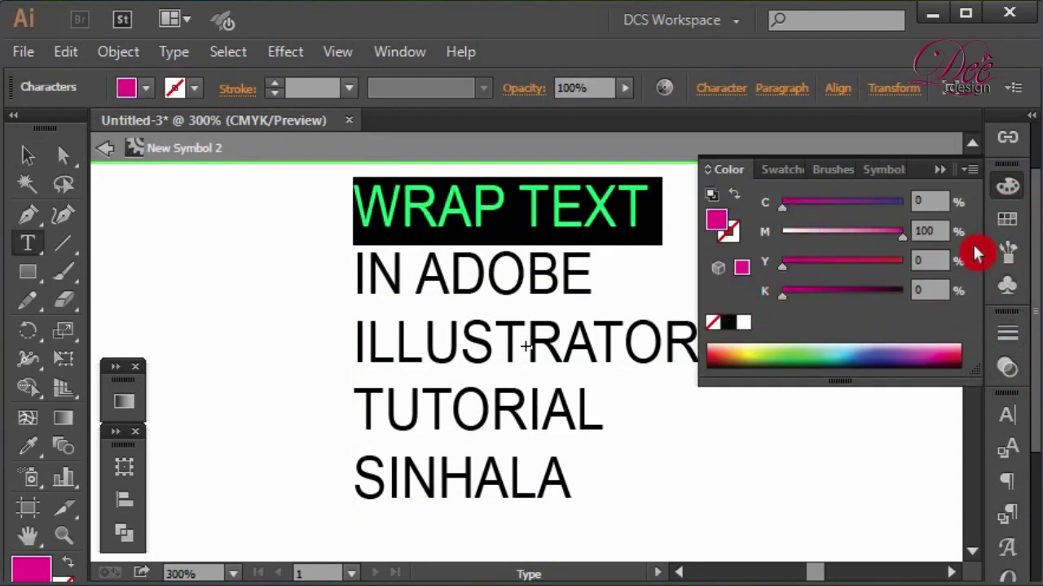
pyautogui.moveTo(808, 265); pyautogui.dragTo(1001, 269)
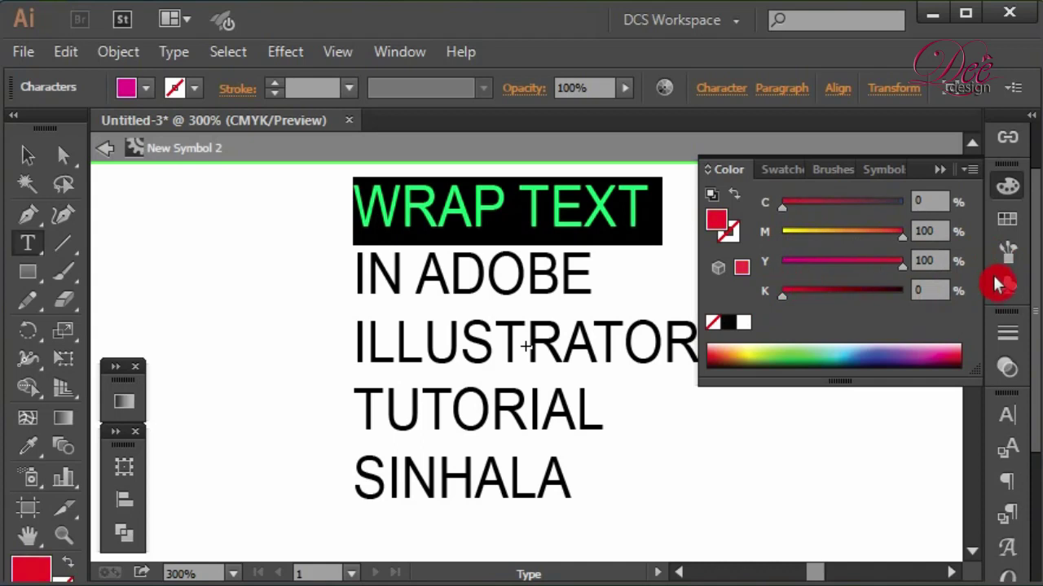
pyautogui.click(1008, 187)
pyautogui.click(625, 305)
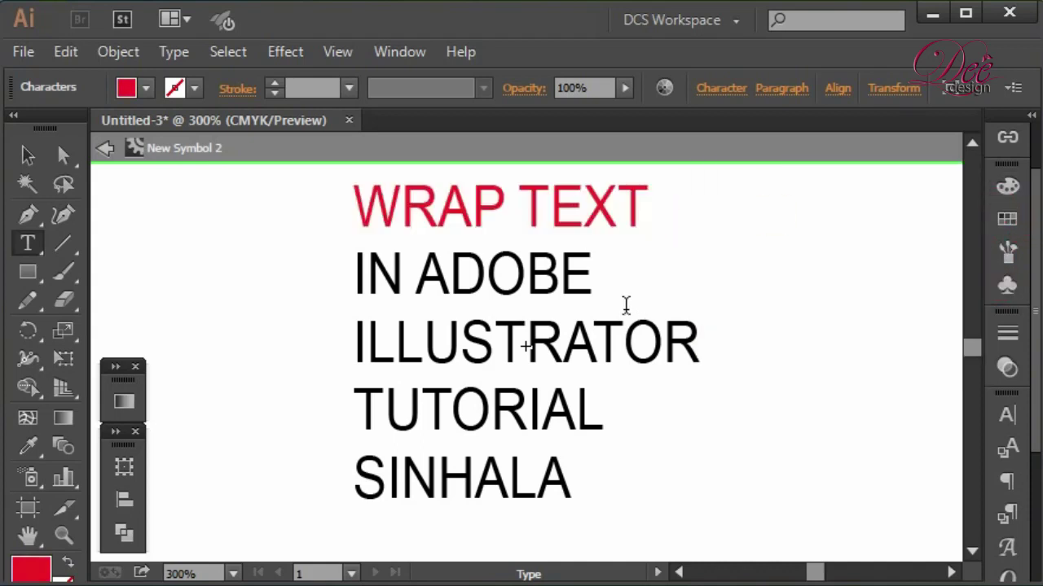
pyautogui.moveTo(359, 281); pyautogui.dragTo(790, 353)
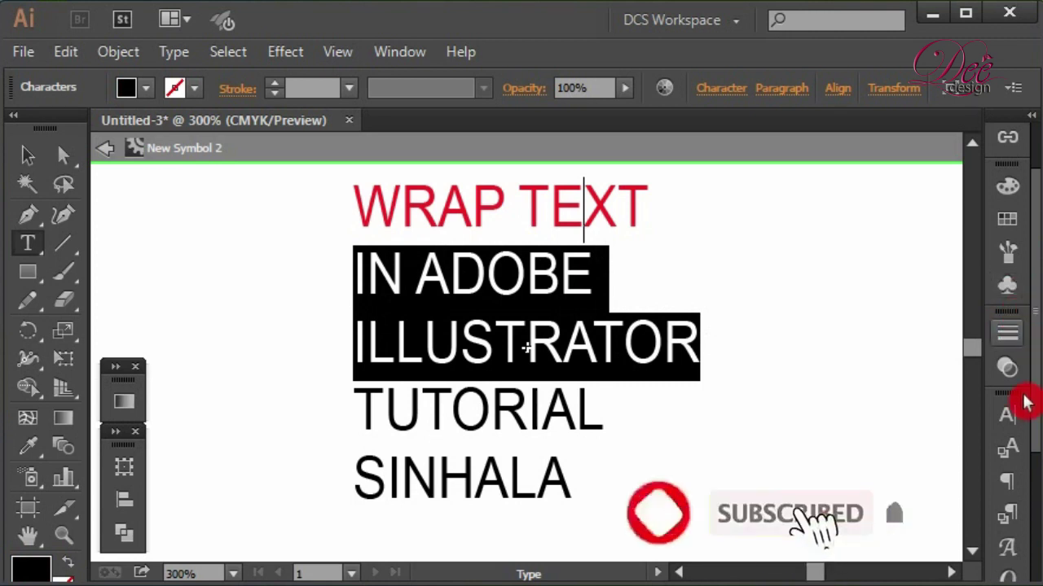
# - Shrink the IN ADOBE and ILLUSTRATOR lines to 8 pt and join them onto one line
pyautogui.click(1008, 420)
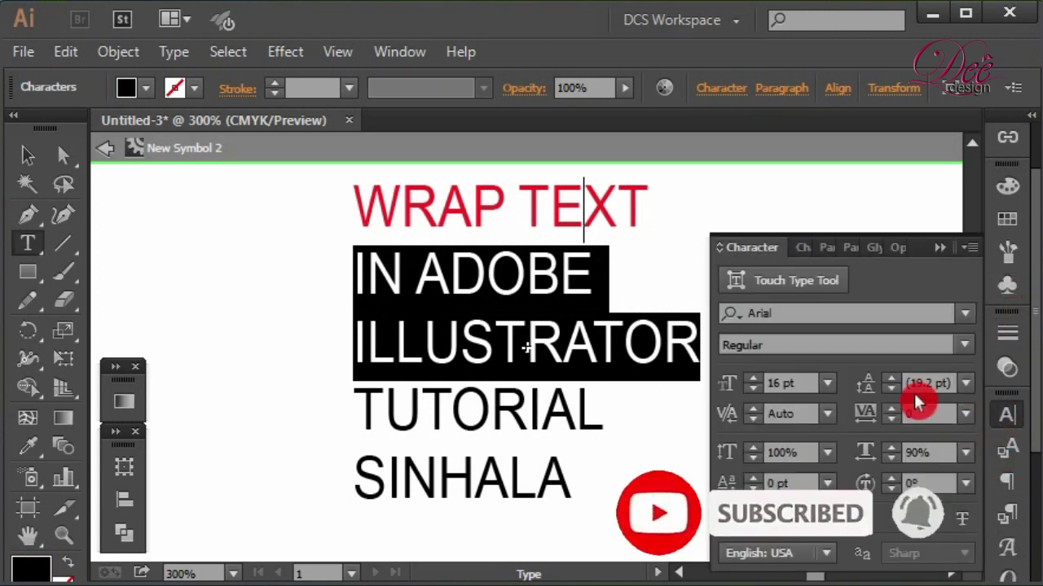
pyautogui.click(765, 397)
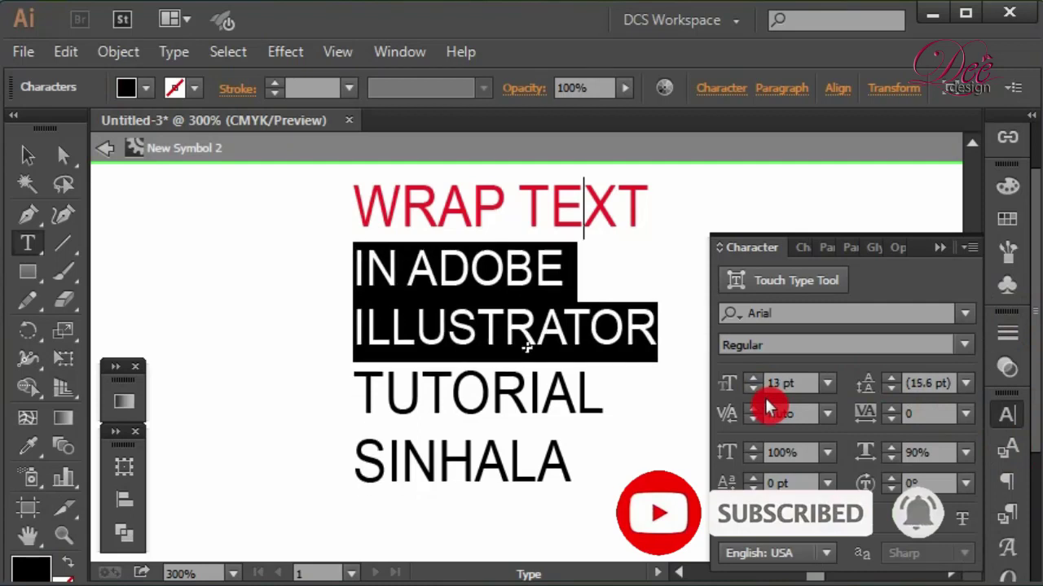
pyautogui.click(765, 397)
pyautogui.click(765, 398)
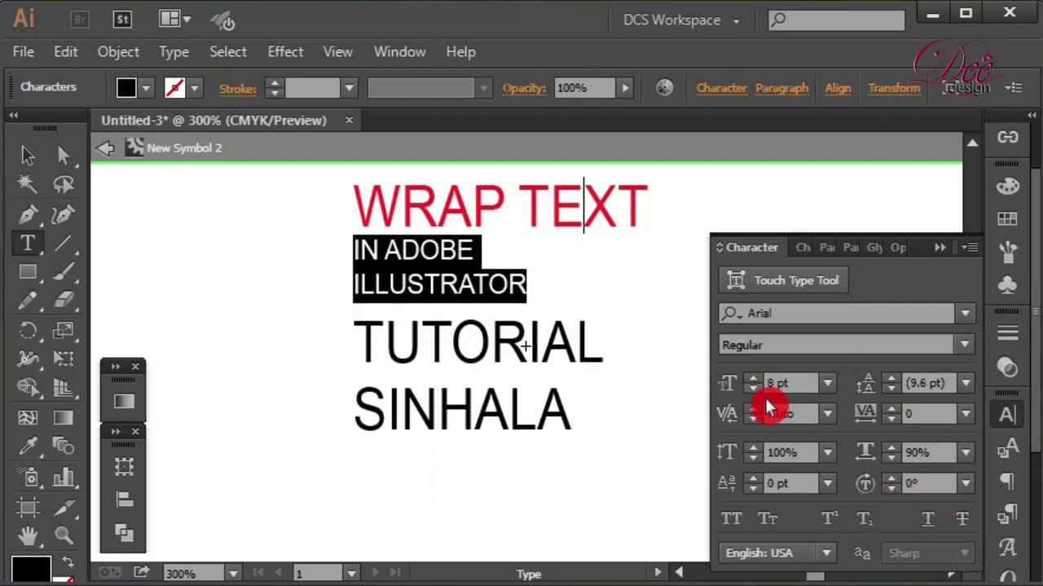
pyautogui.click(363, 300)
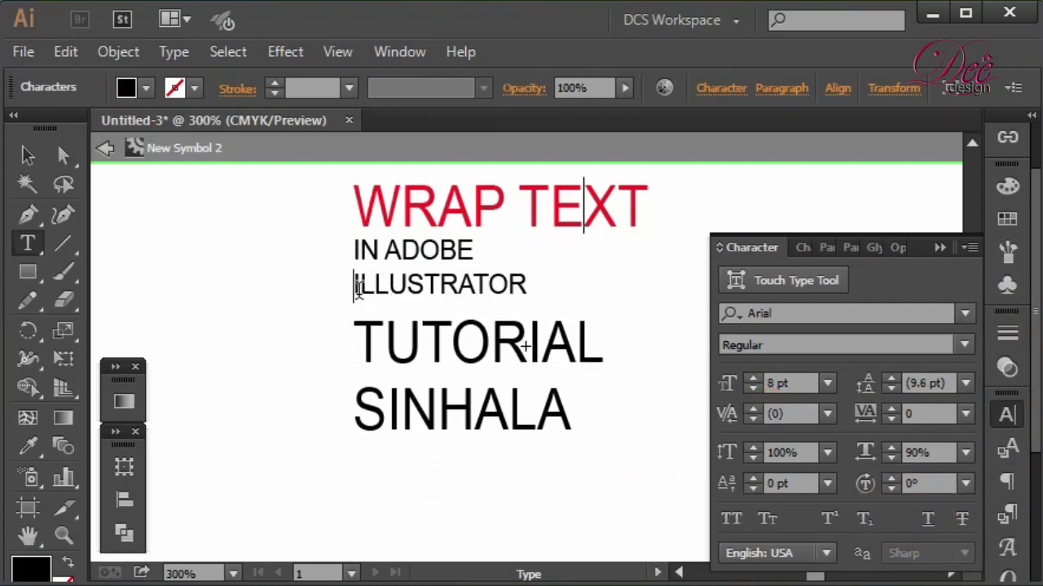
pyautogui.press('BackSpace')
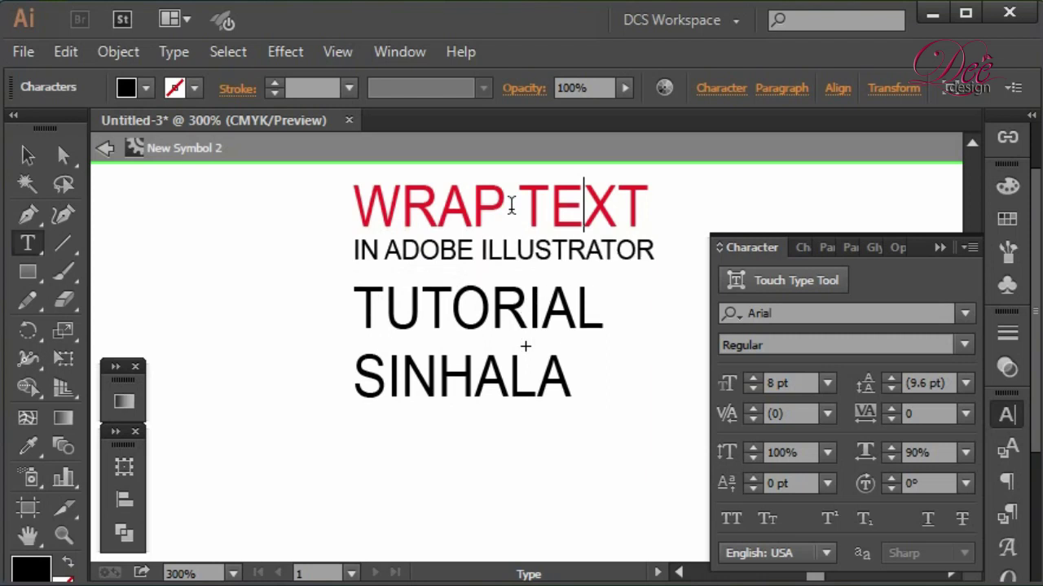
# - Set the IN ADOBE ILLUSTRATOR line to 7 pt and raise its tracking to 23
pyautogui.tripleClick(528, 261)
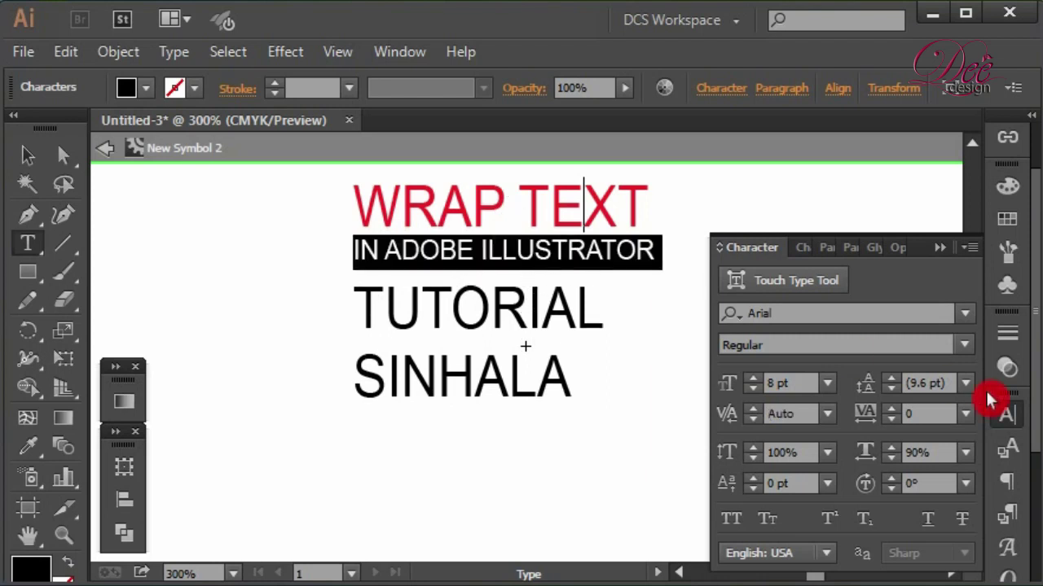
pyautogui.click(752, 389)
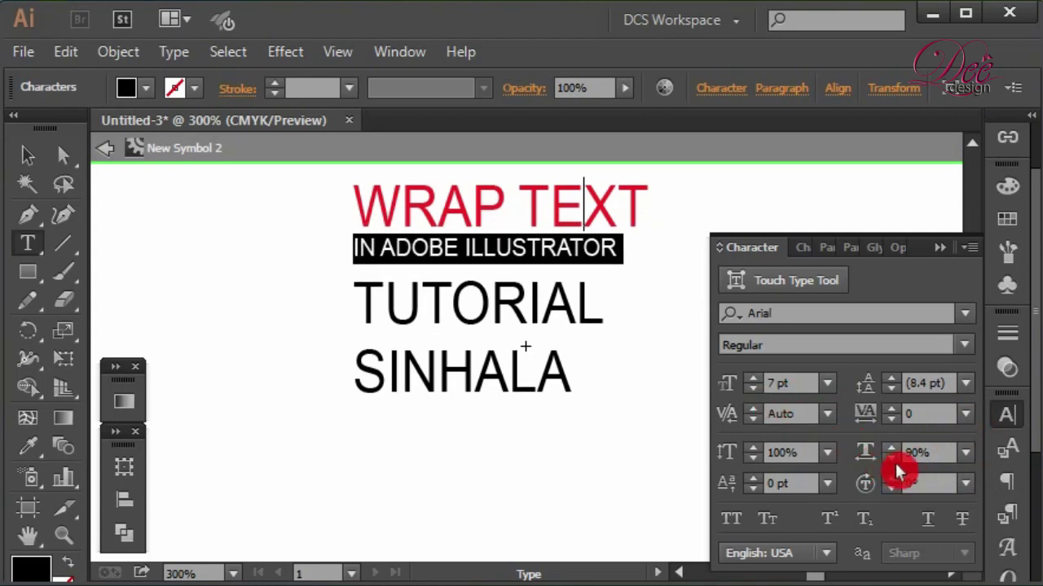
pyautogui.scroll(1, 901, 452)
pyautogui.scroll(1, 901, 452)
pyautogui.scroll(1, 900, 452)
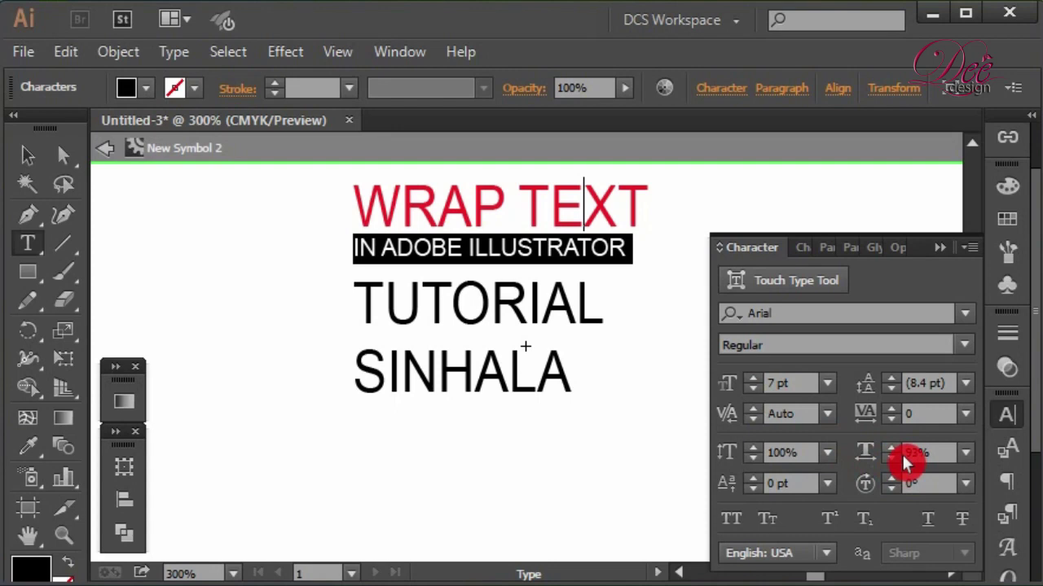
pyautogui.scroll(2, 901, 452)
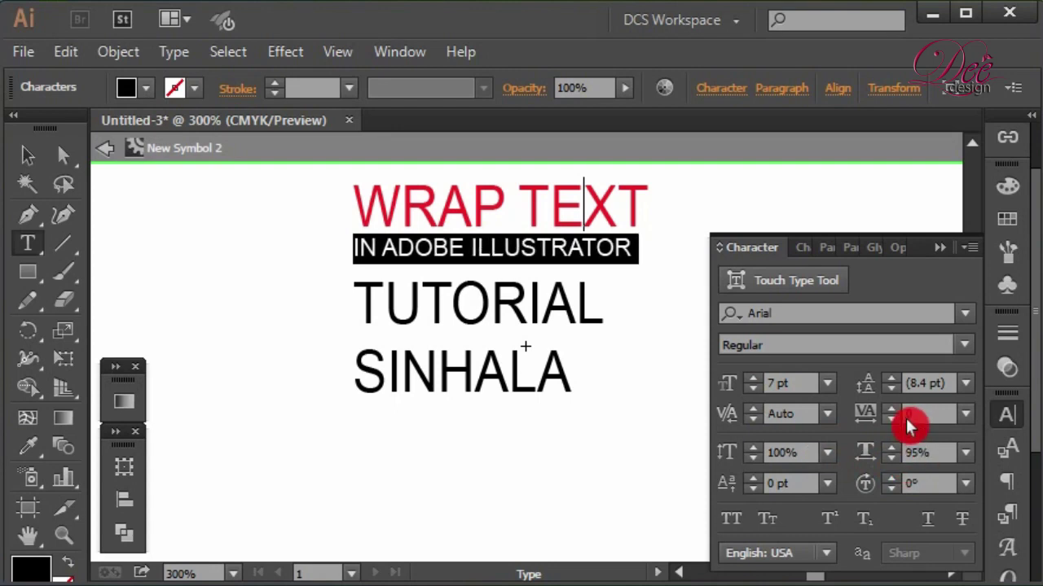
pyautogui.scroll(1, 905, 414)
pyautogui.scroll(1, 907, 418)
pyautogui.scroll(2, 906, 417)
pyautogui.scroll(2, 906, 418)
pyautogui.scroll(2, 907, 418)
pyautogui.scroll(1, 907, 418)
pyautogui.scroll(1, 907, 418)
pyautogui.scroll(1, 906, 418)
pyautogui.scroll(1, 907, 418)
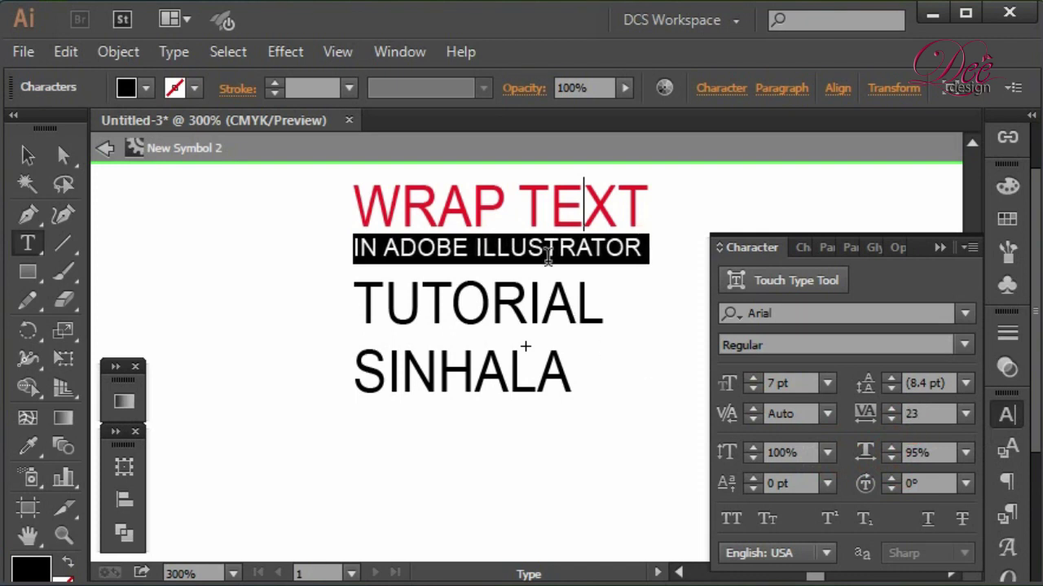
# - Select the SINHALA line beneath TUTORIAL in the symbol text
pyautogui.click(546, 253)
pyautogui.doubleClick(476, 323)
pyautogui.click(909, 415)
pyautogui.scroll(2, 906, 386)
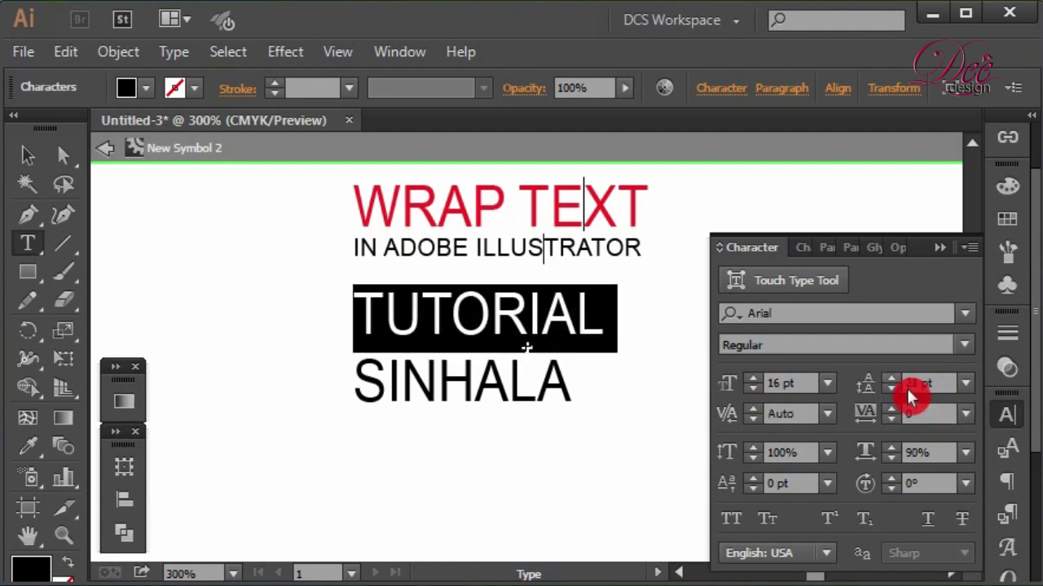
pyautogui.hotkey('shift', 'Down')
pyautogui.click(896, 395)
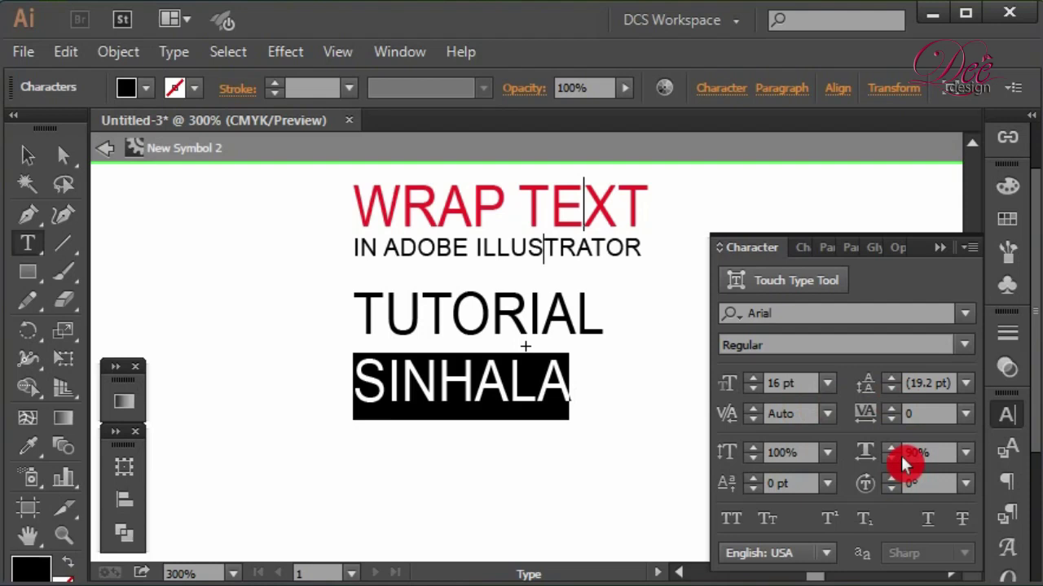
# - Set SINHALA's leading to 15 pt so it sits closer under TUTORIAL
pyautogui.scroll(3, 907, 456)
pyautogui.scroll(2, 908, 456)
pyautogui.scroll(2, 908, 456)
pyautogui.scroll(3, 907, 456)
pyautogui.scroll(1, 908, 456)
pyautogui.scroll(1, 907, 456)
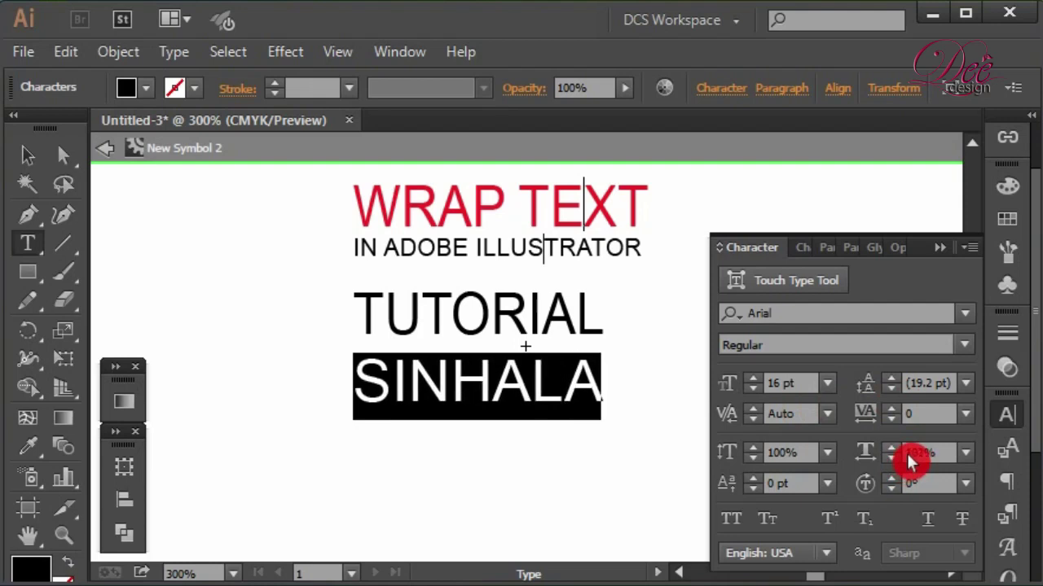
pyautogui.scroll(-2, 904, 462)
pyautogui.scroll(-1, 905, 463)
pyautogui.scroll(1, 906, 418)
pyautogui.scroll(1, 906, 418)
pyautogui.scroll(1, 905, 418)
pyautogui.scroll(1, 906, 418)
pyautogui.scroll(-1, 910, 384)
pyautogui.scroll(-1, 908, 405)
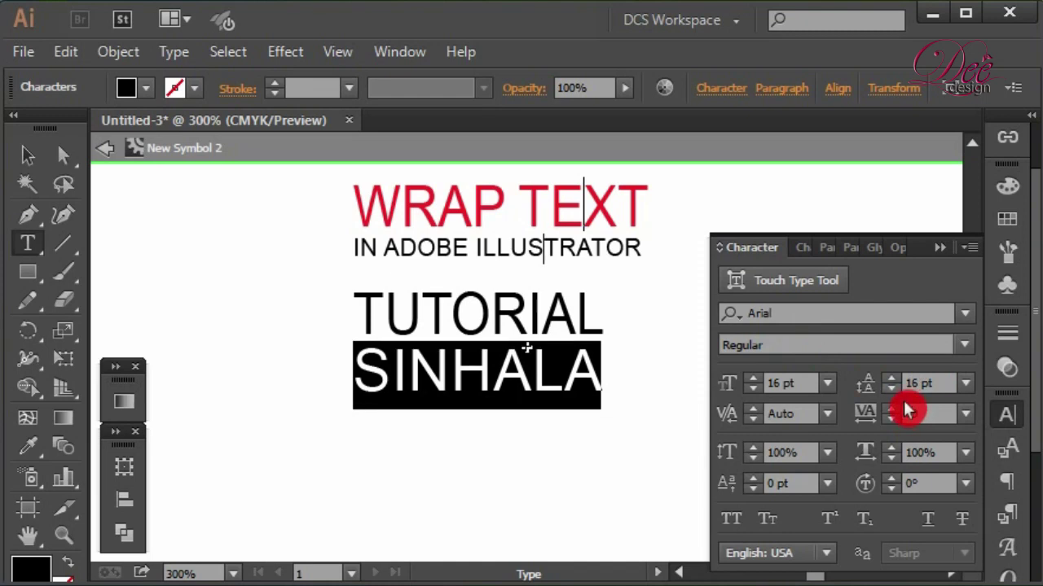
pyautogui.scroll(-1, 902, 399)
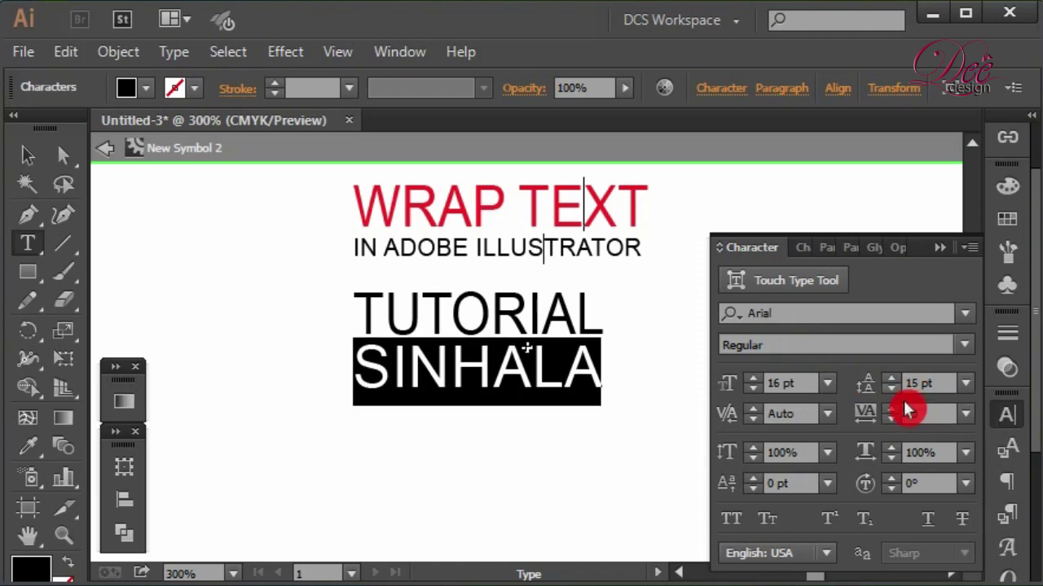
# - Make SINHALA Bold Italic at 14 pt with tracking 85
pyautogui.click(974, 352)
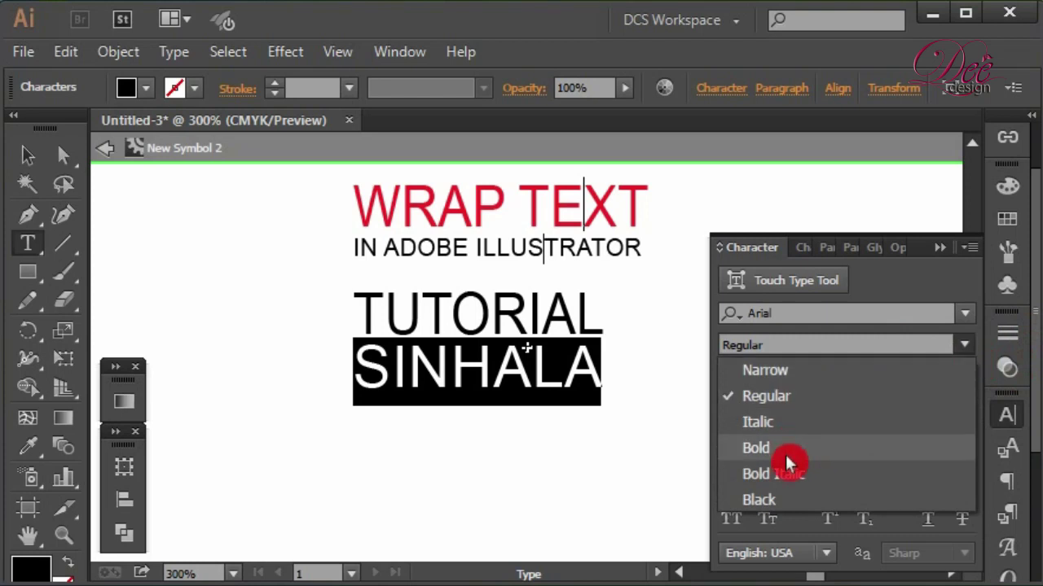
pyautogui.press('Escape')
pyautogui.scroll(-2, 824, 389)
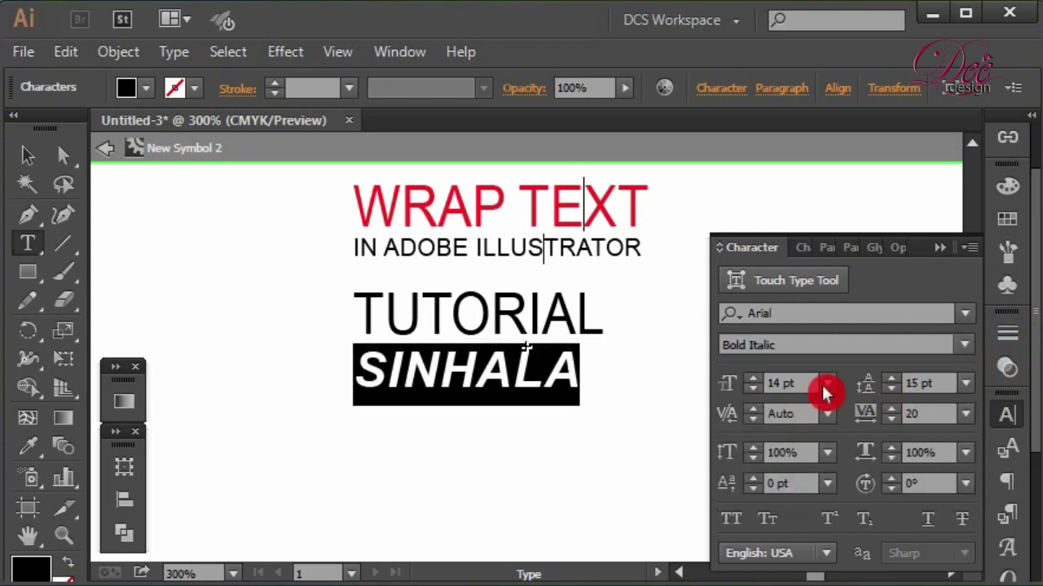
pyautogui.scroll(1, 909, 415)
pyautogui.scroll(1, 909, 415)
pyautogui.scroll(2, 909, 415)
pyautogui.scroll(2, 909, 415)
pyautogui.scroll(1, 909, 416)
pyautogui.scroll(1, 909, 415)
pyautogui.scroll(1, 909, 416)
pyautogui.scroll(1, 909, 416)
pyautogui.scroll(1, 909, 415)
pyautogui.scroll(1, 909, 416)
# - Fill SINHALA with CMYK blue C100 M51 Y0 K0 and finish editing the text
pyautogui.click(1008, 219)
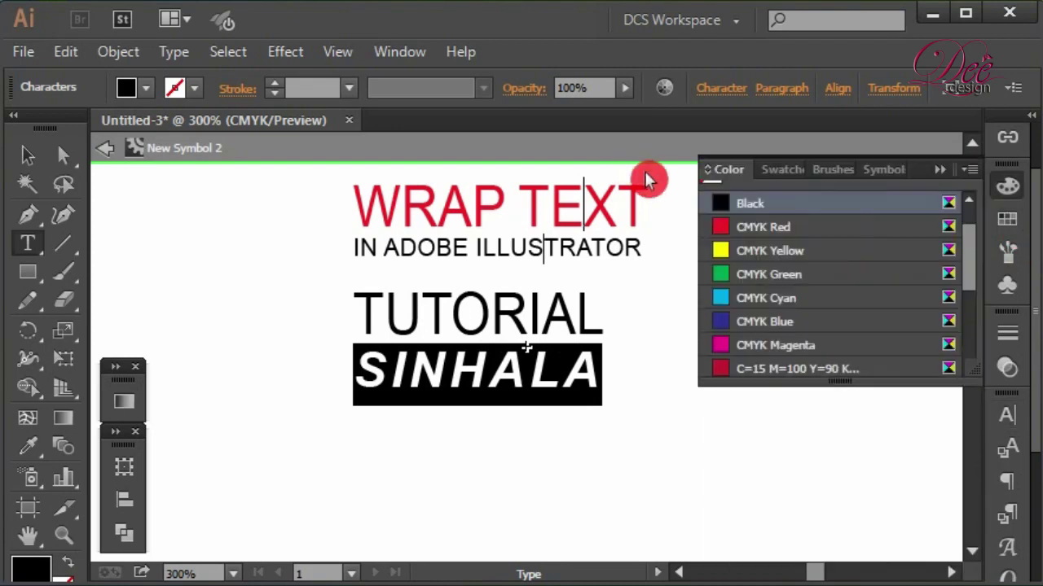
pyautogui.click(729, 169)
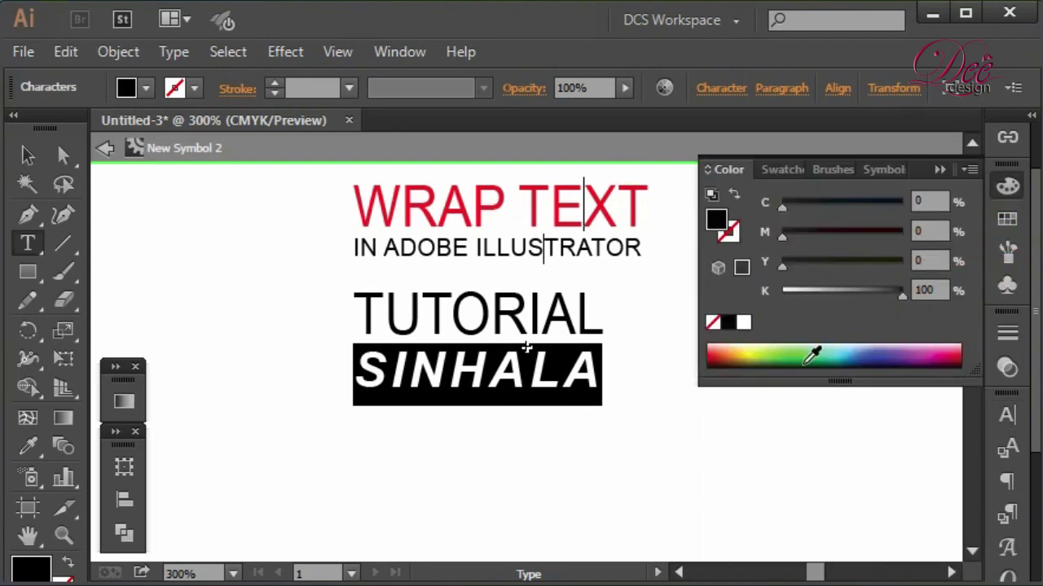
pyautogui.moveTo(901, 291); pyautogui.dragTo(768, 302)
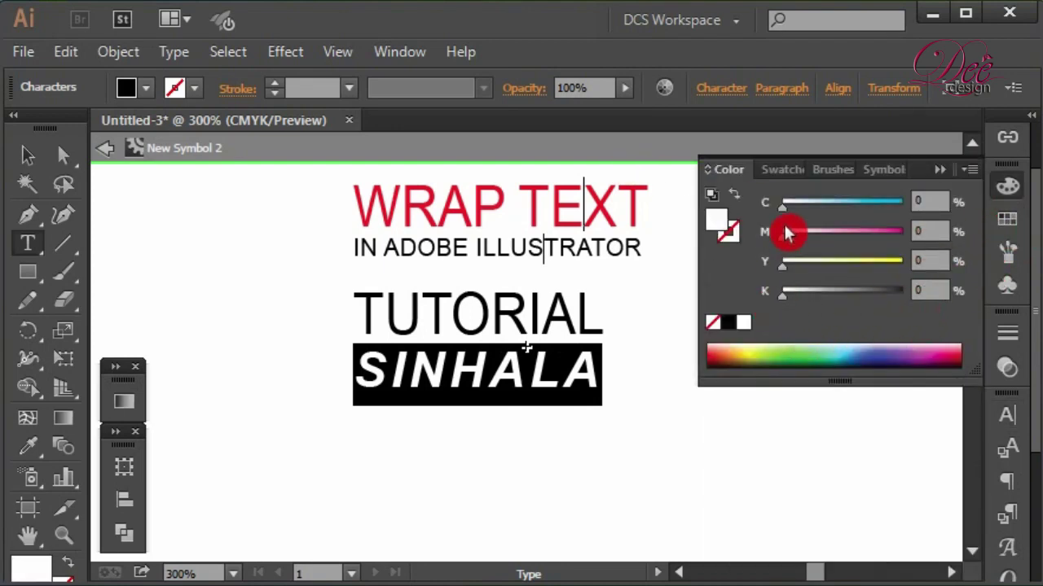
pyautogui.moveTo(794, 251); pyautogui.dragTo(854, 255)
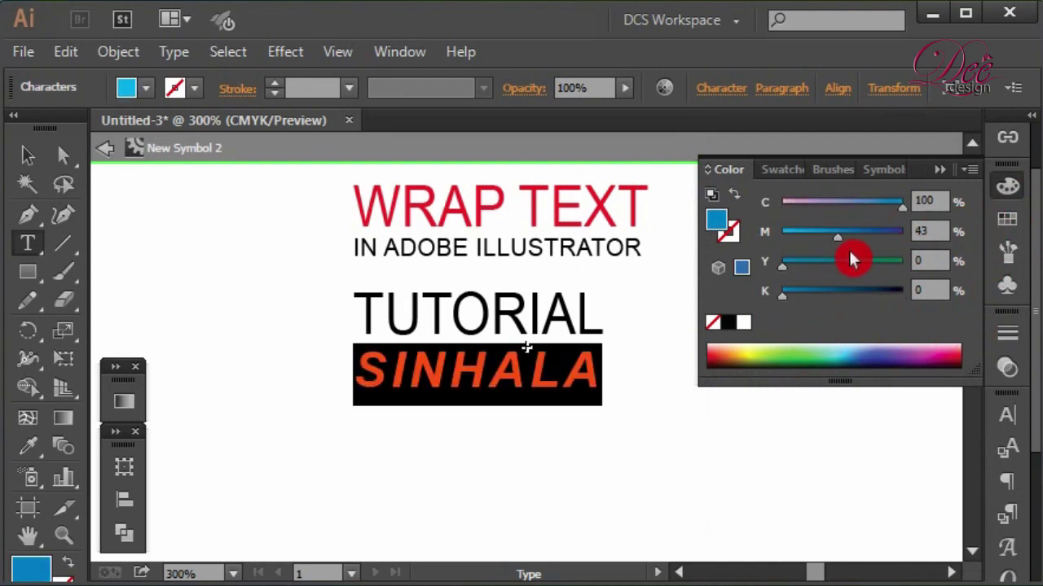
pyautogui.click(27, 155)
pyautogui.click(236, 256)
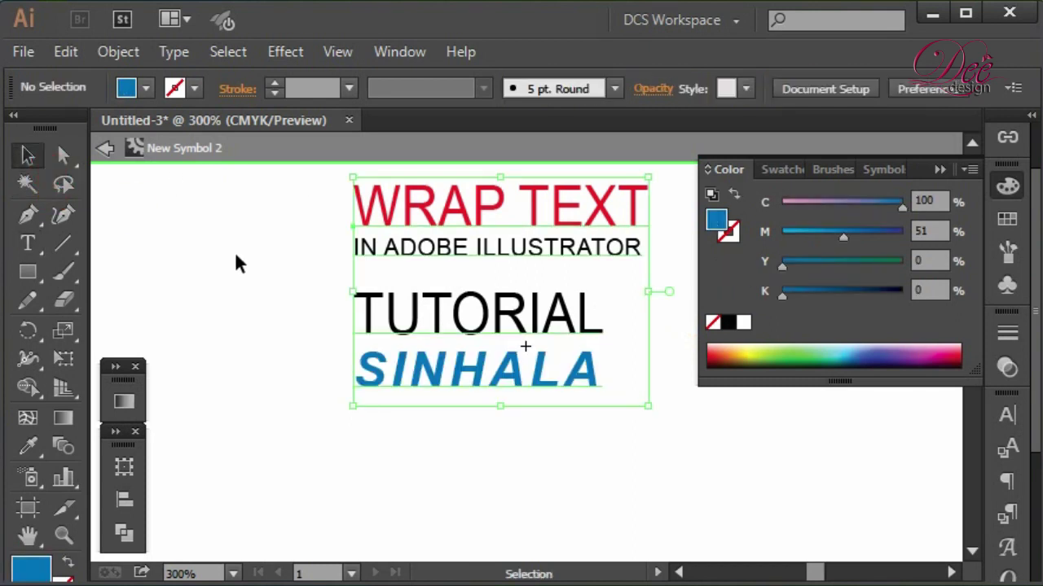
# - Leave symbol mode and reapply 3D Extrude & Bevel so the cube shows the restyled text
pyautogui.doubleClick(236, 256)
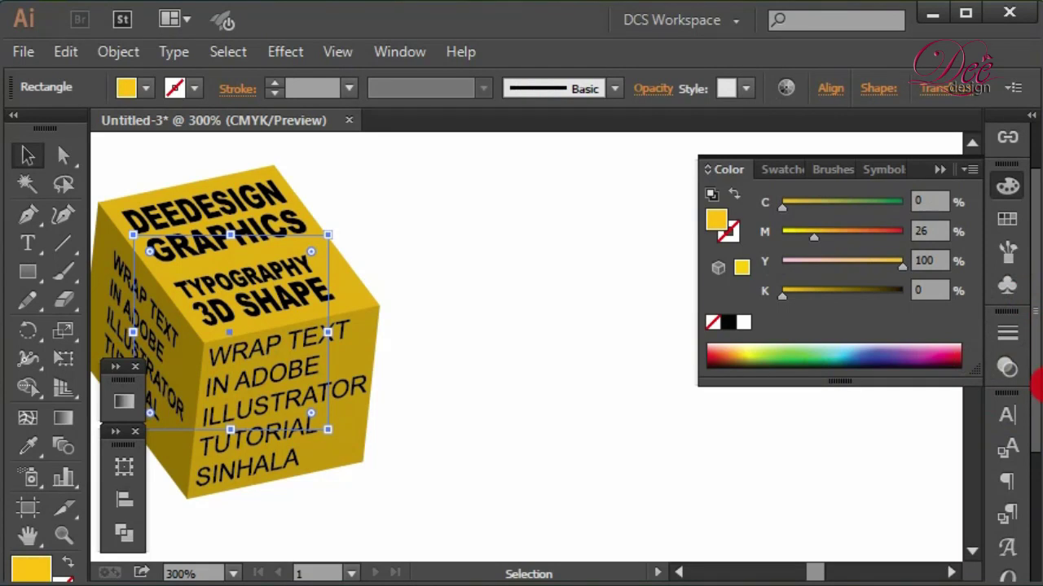
pyautogui.moveTo(1040, 391); pyautogui.dragTo(1035, 500)
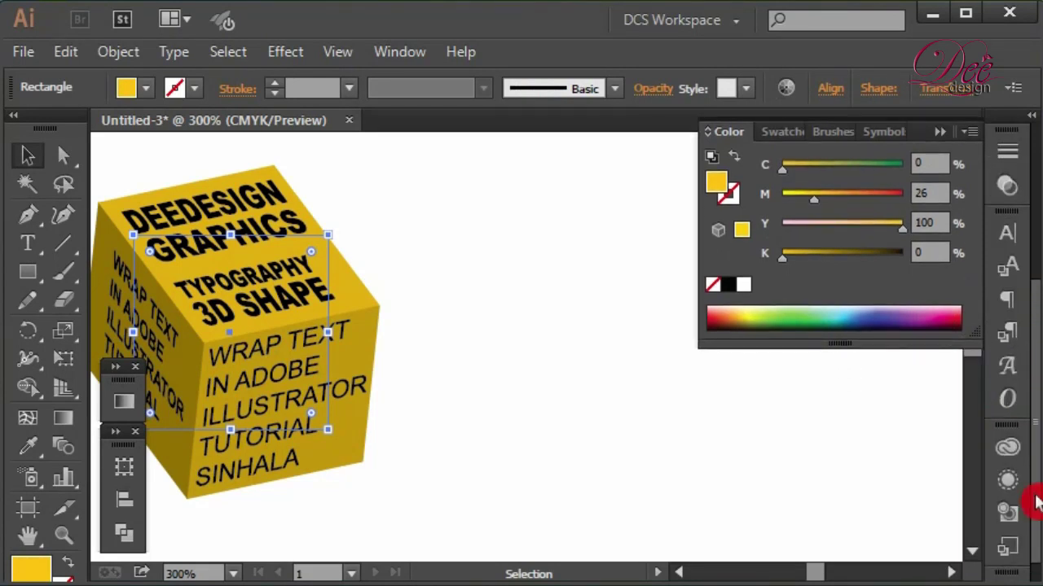
pyautogui.click(1009, 481)
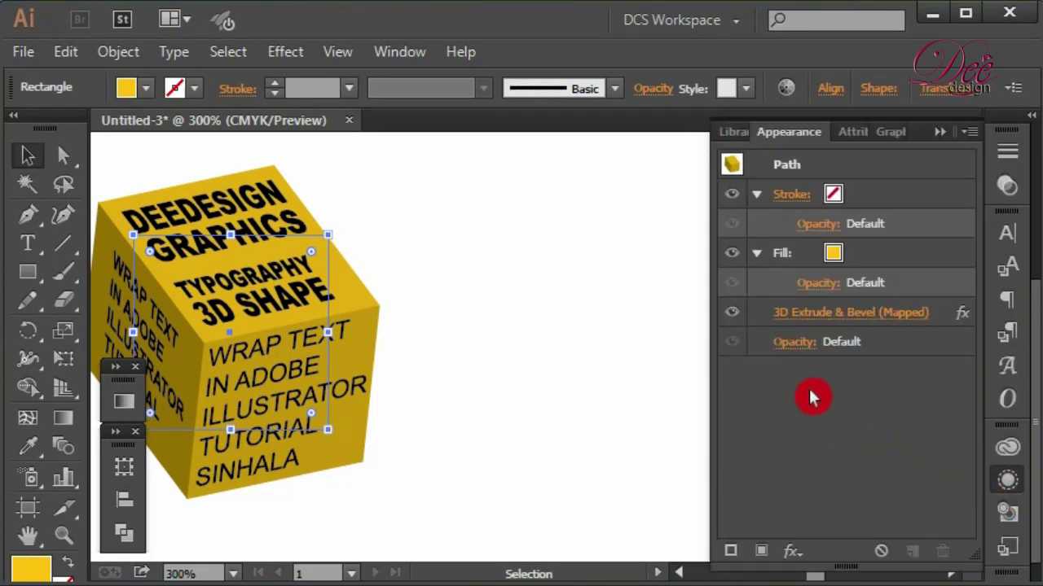
pyautogui.click(828, 317)
pyautogui.click(434, 537)
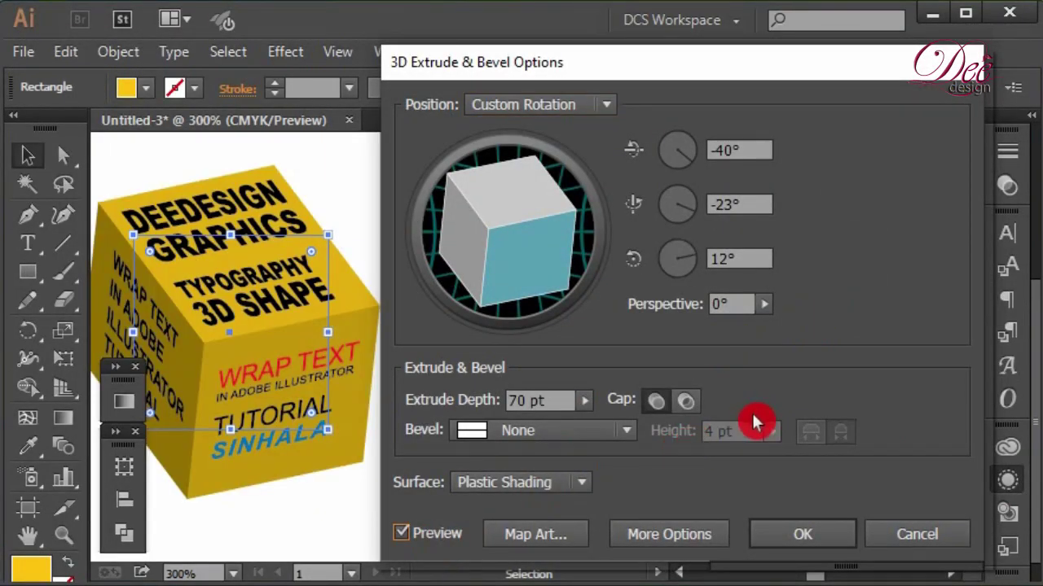
pyautogui.click(810, 546)
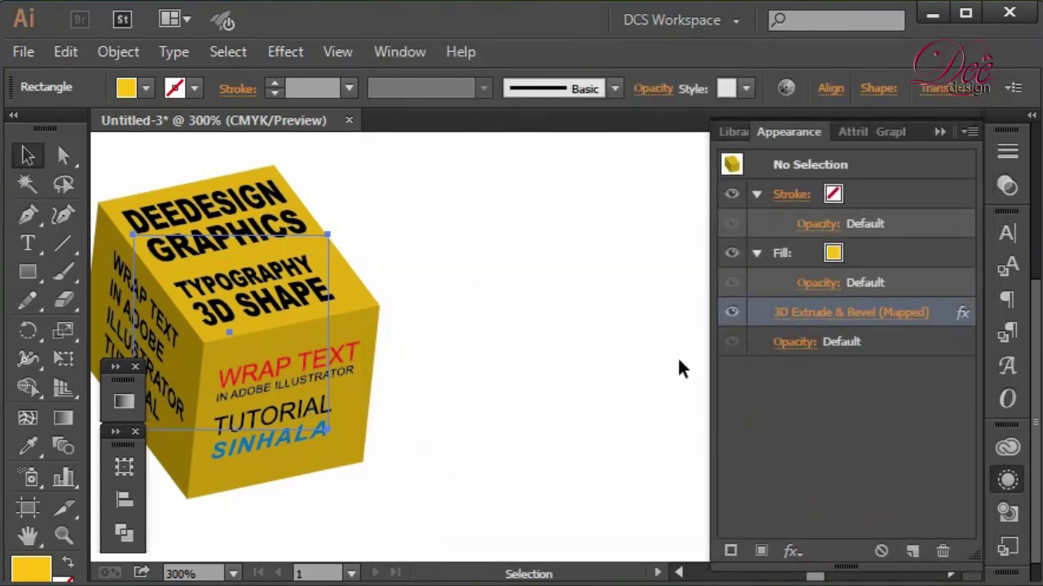
pyautogui.click(681, 368)
pyautogui.moveTo(423, 461); pyautogui.dragTo(608, 470)
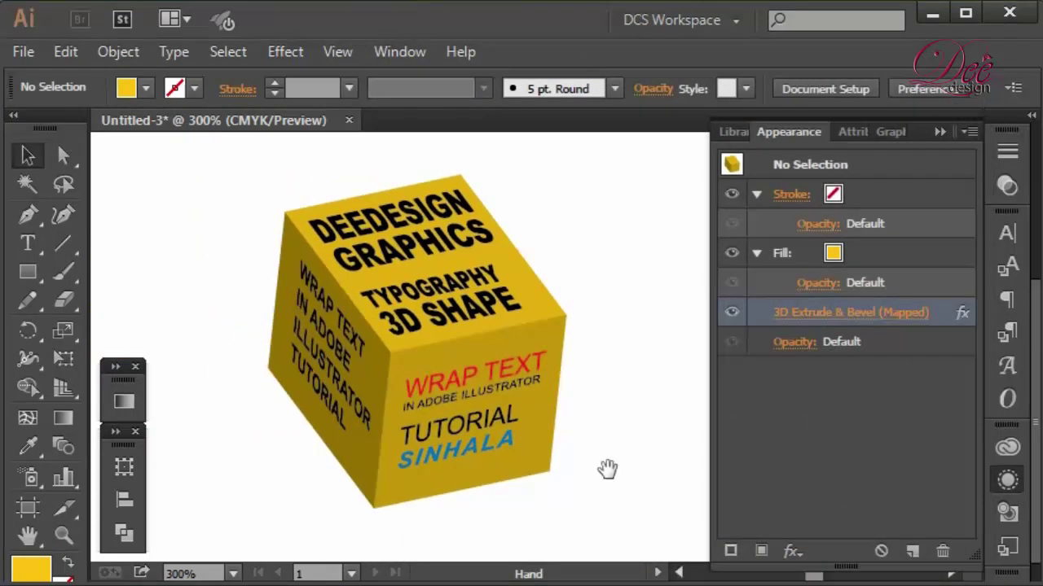
# - Give the cube a tan swatch fill in the Appearance panel, then deselect it
pyautogui.click(379, 370)
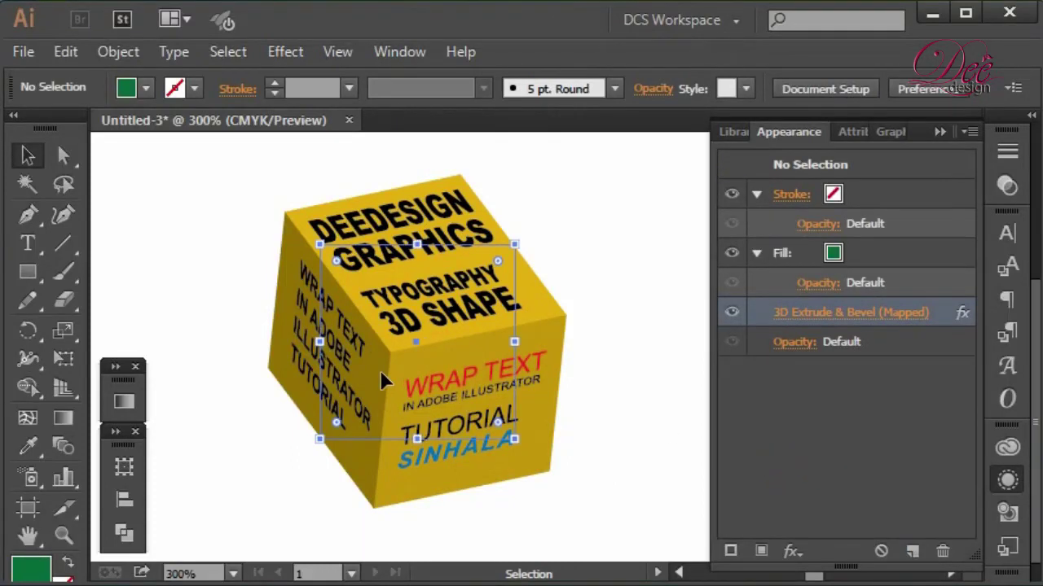
pyautogui.click(865, 265)
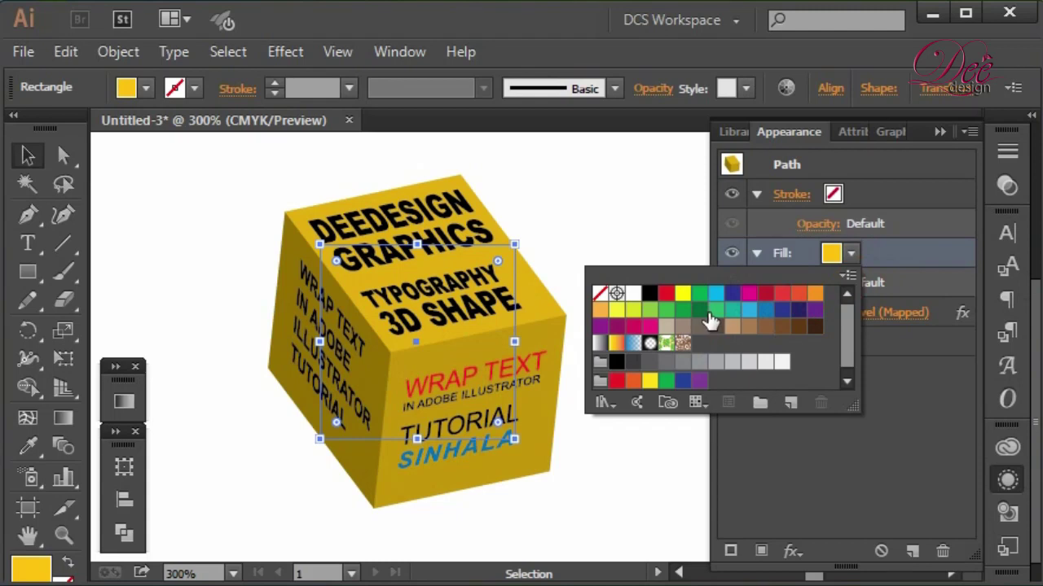
pyautogui.click(699, 310)
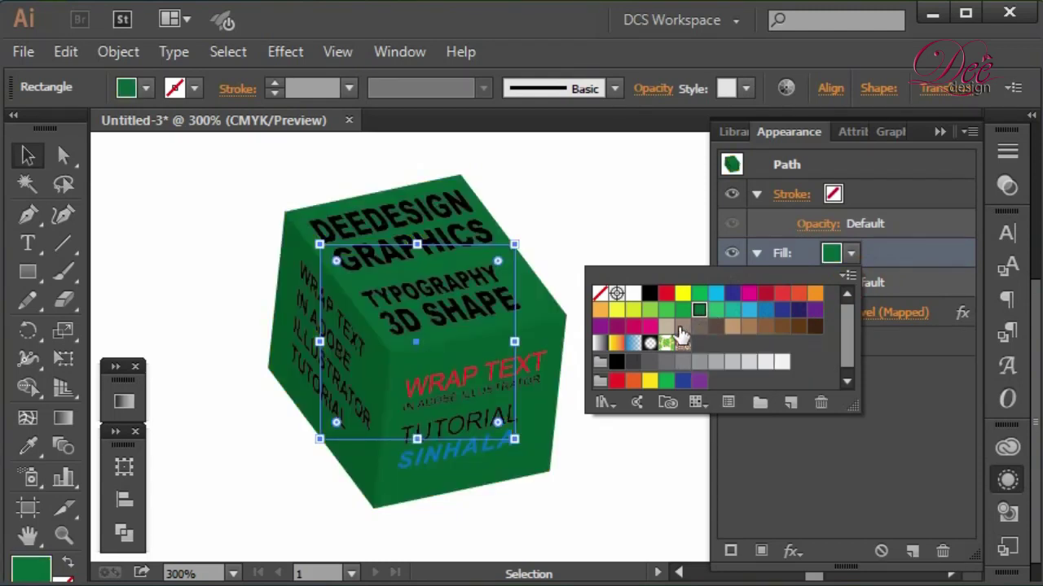
pyautogui.click(666, 327)
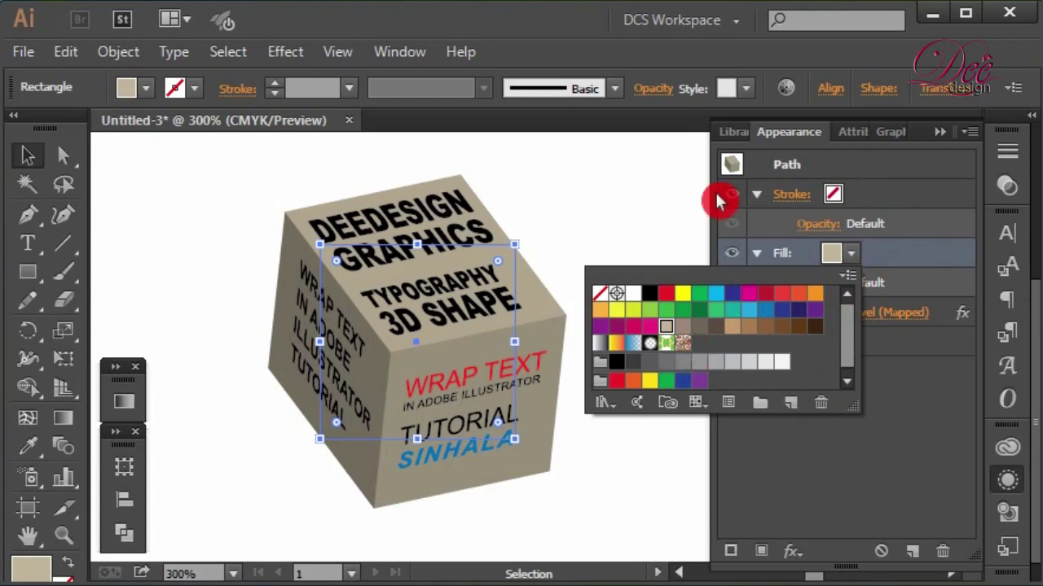
pyautogui.click(872, 268)
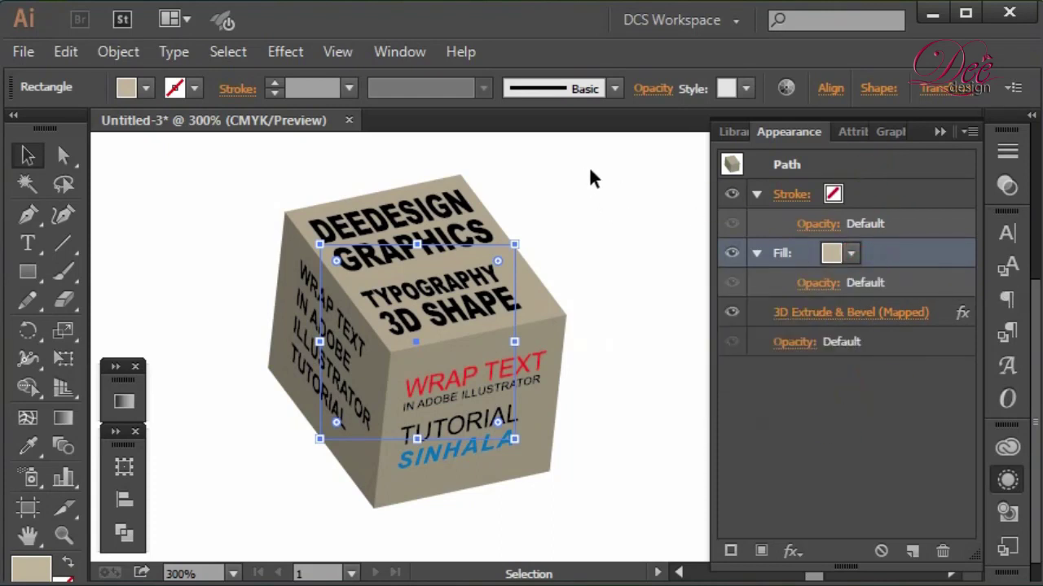
pyautogui.click(639, 171)
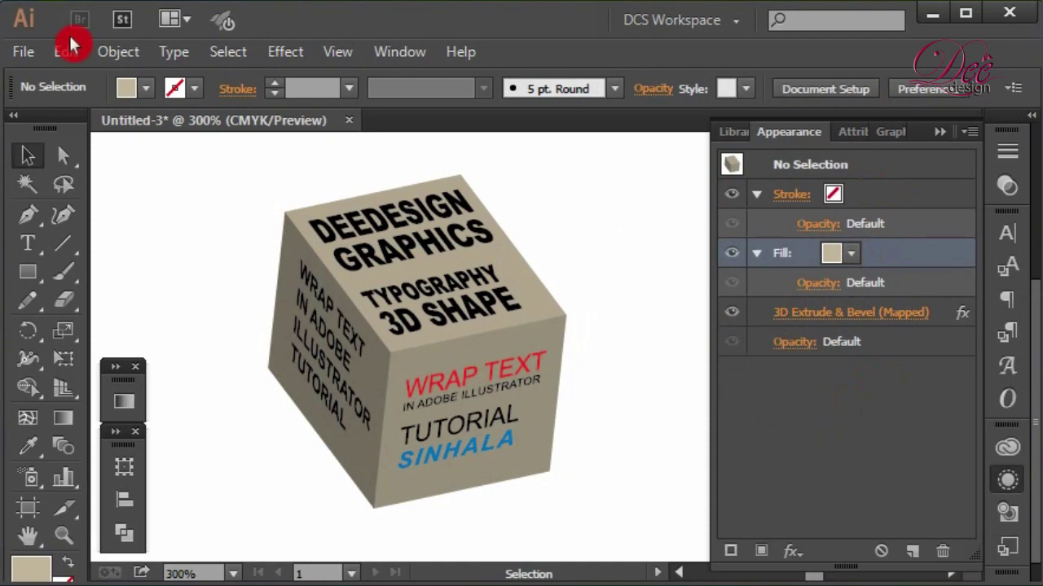